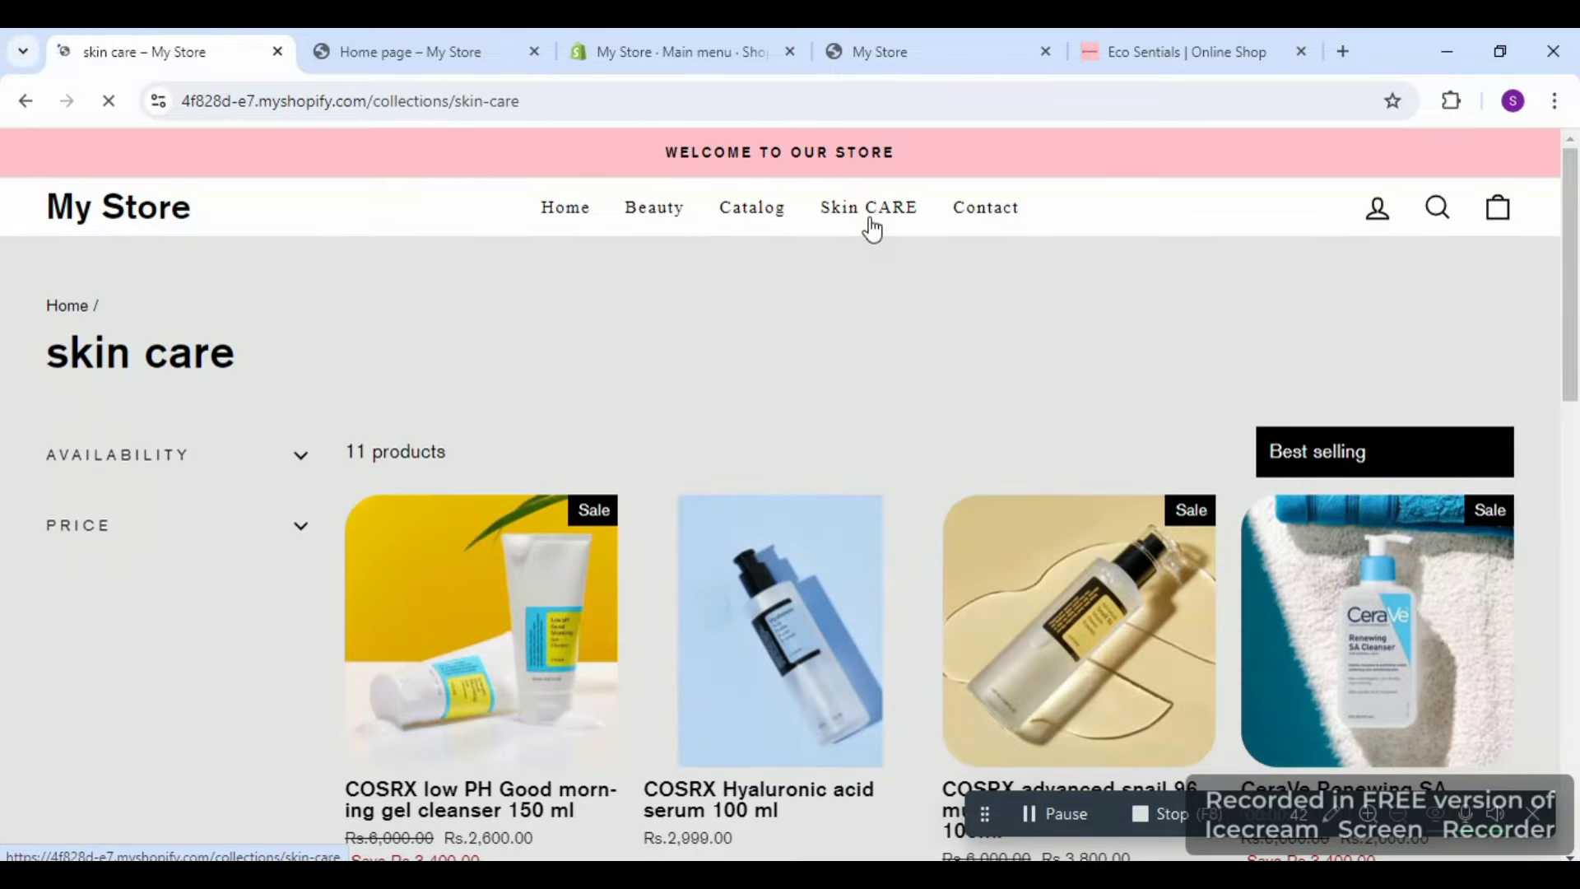
- Review the storefront's skin care collection, home page and Beauty collection page
{"action": "mouse_move", "coordinate": [1565, 366]}
{"action": "left_mouse_down"}
{"action": "mouse_move", "coordinate": [1573, 814]}
{"action": "mouse_move", "coordinate": [1573, 350]}
{"action": "left_mouse_up"}
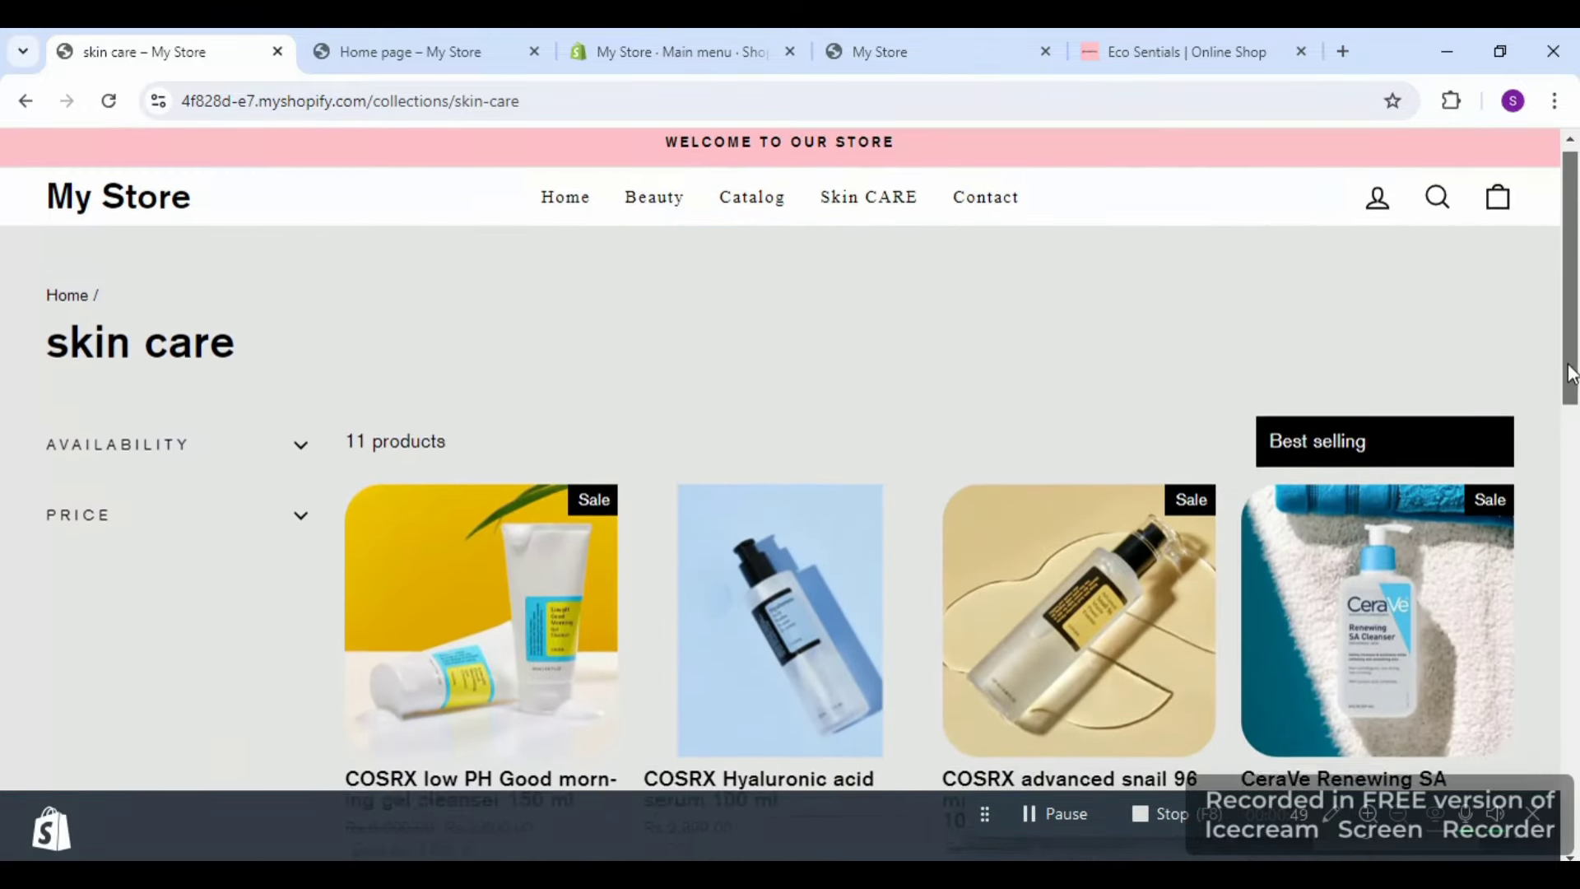
{"action": "left_click", "coordinate": [575, 216]}
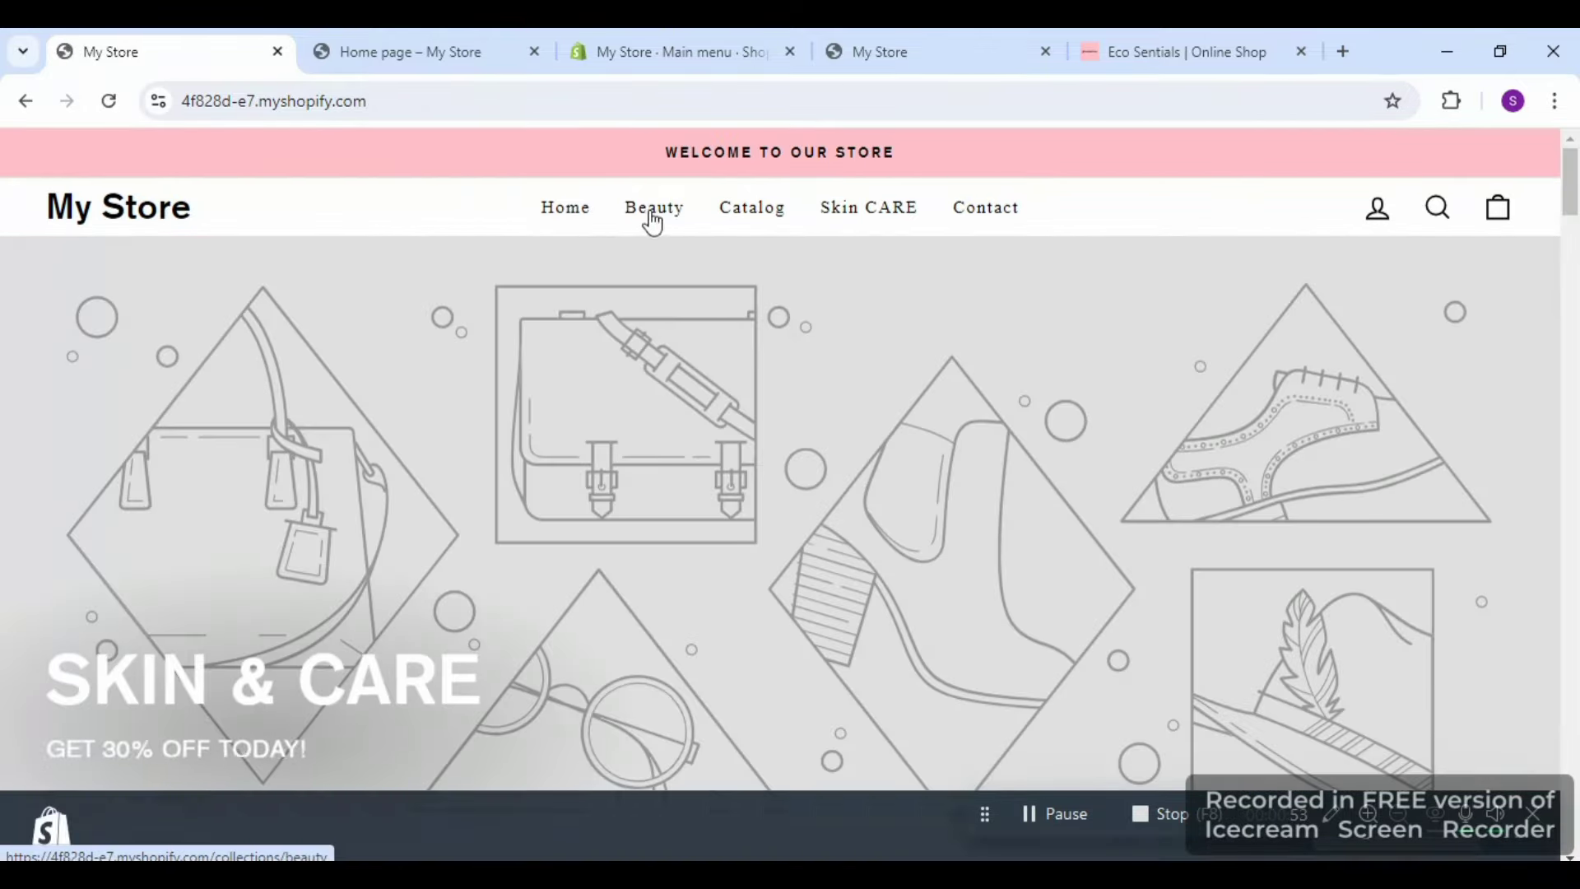
{"action": "left_click", "coordinate": [653, 216]}
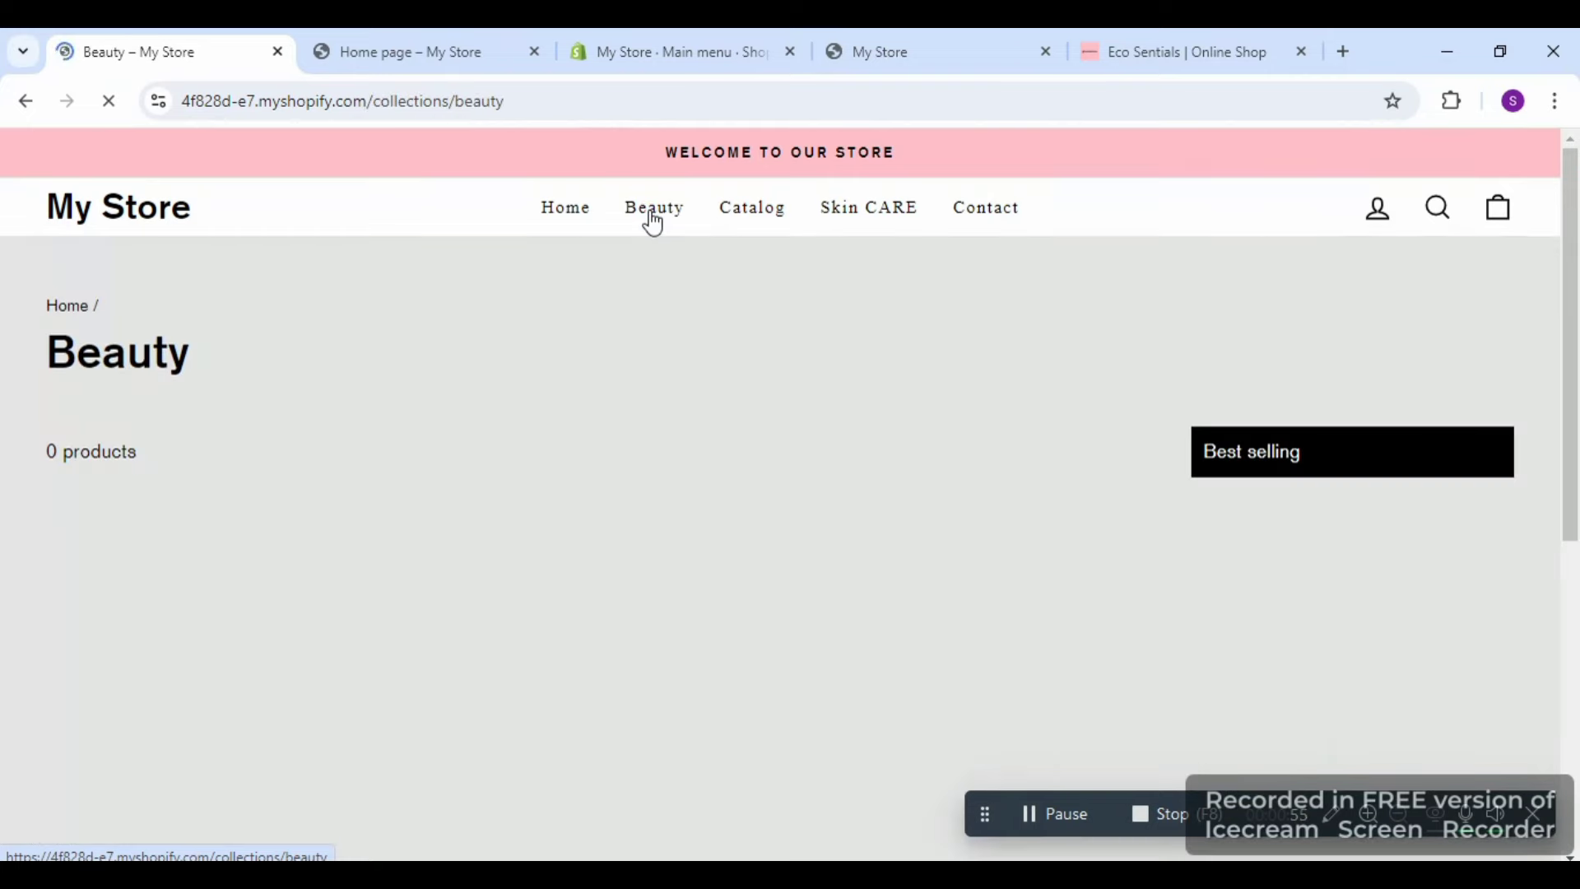
- Switch to the Shopify admin and open the Beauty collection for editing
{"action": "left_click", "coordinate": [706, 33]}
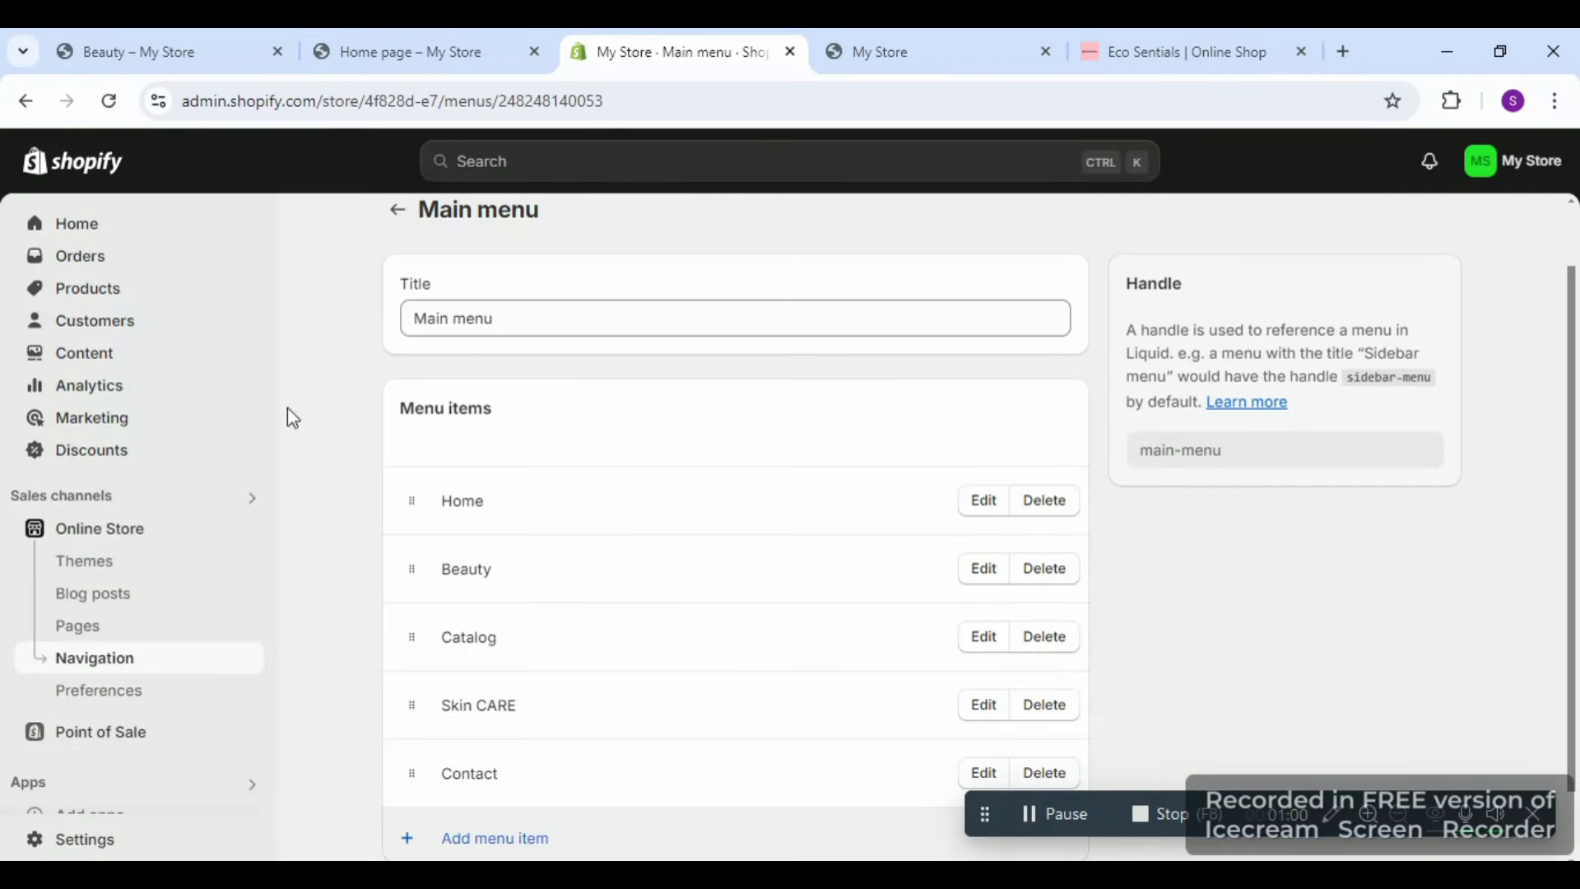
{"action": "left_click", "coordinate": [115, 305]}
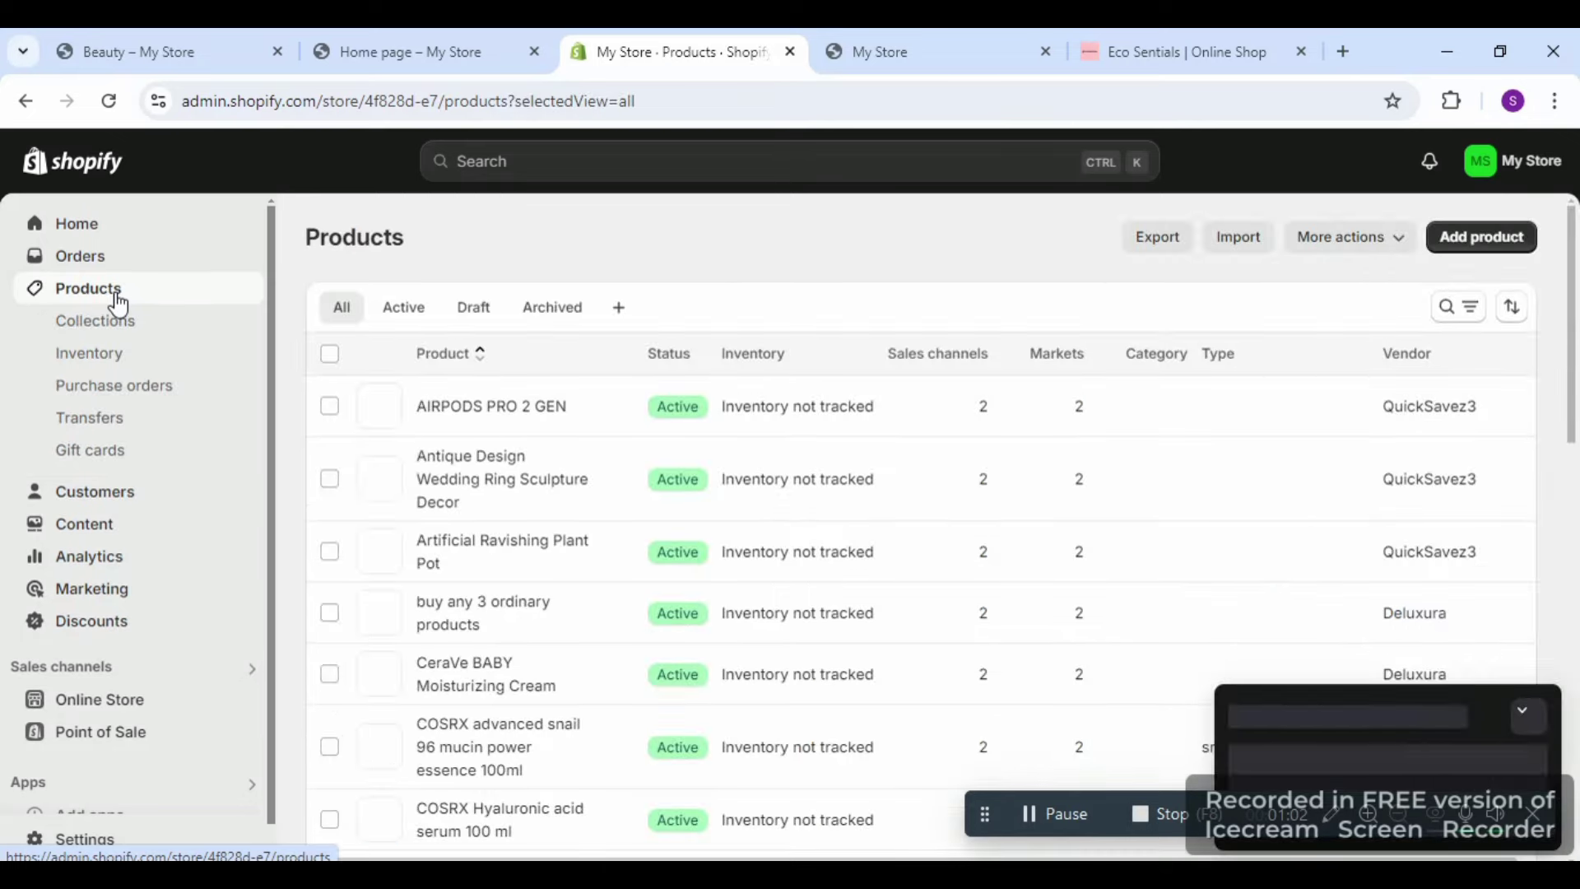
{"action": "left_click", "coordinate": [106, 323]}
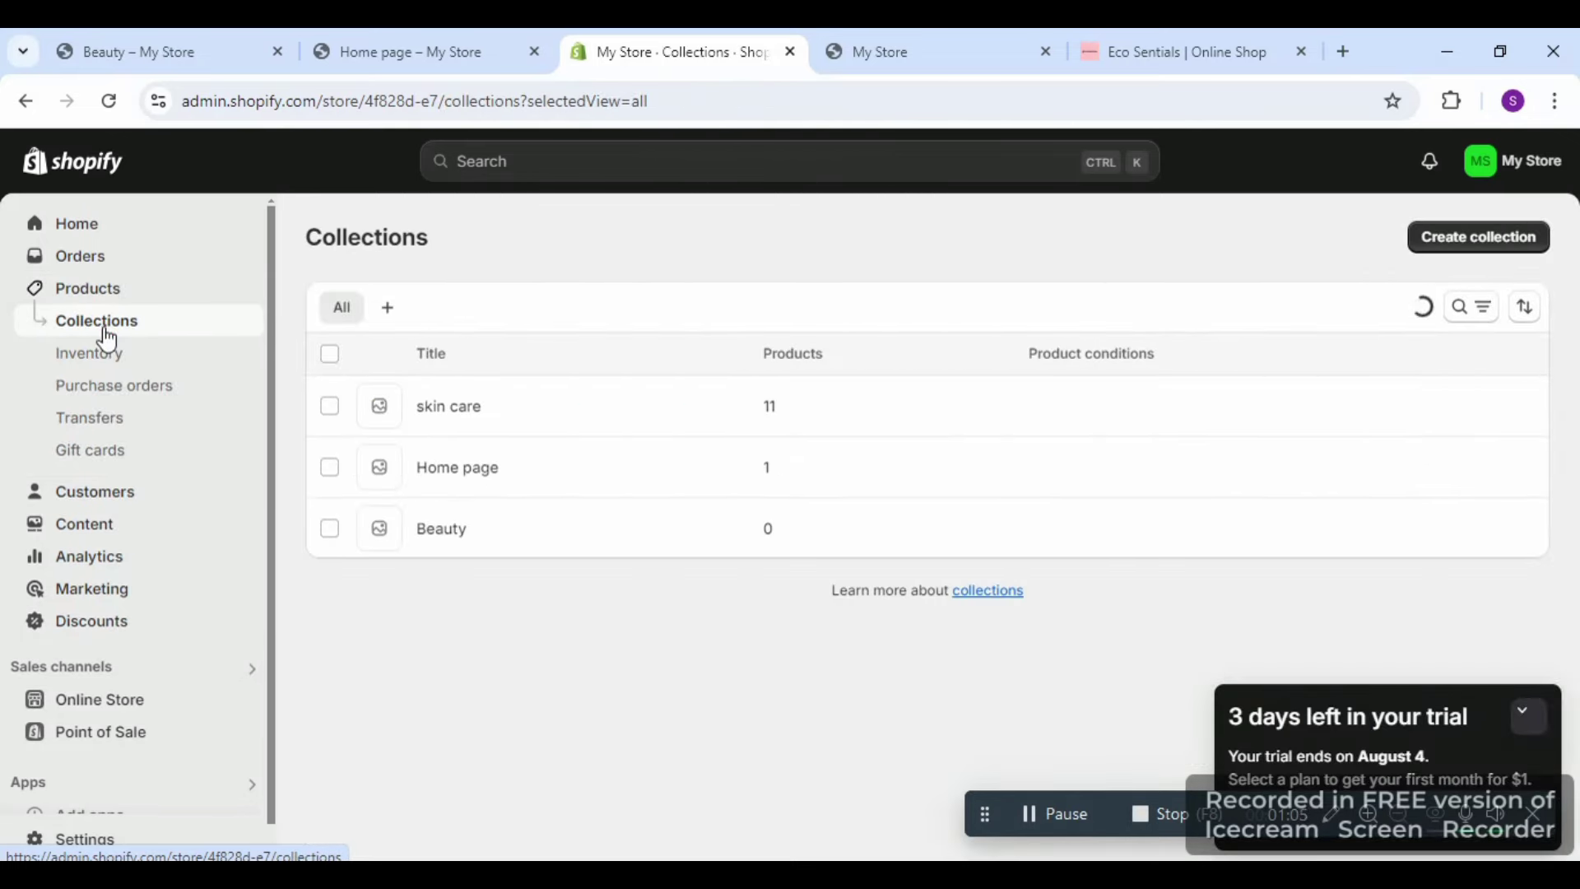
{"action": "left_click", "coordinate": [453, 538]}
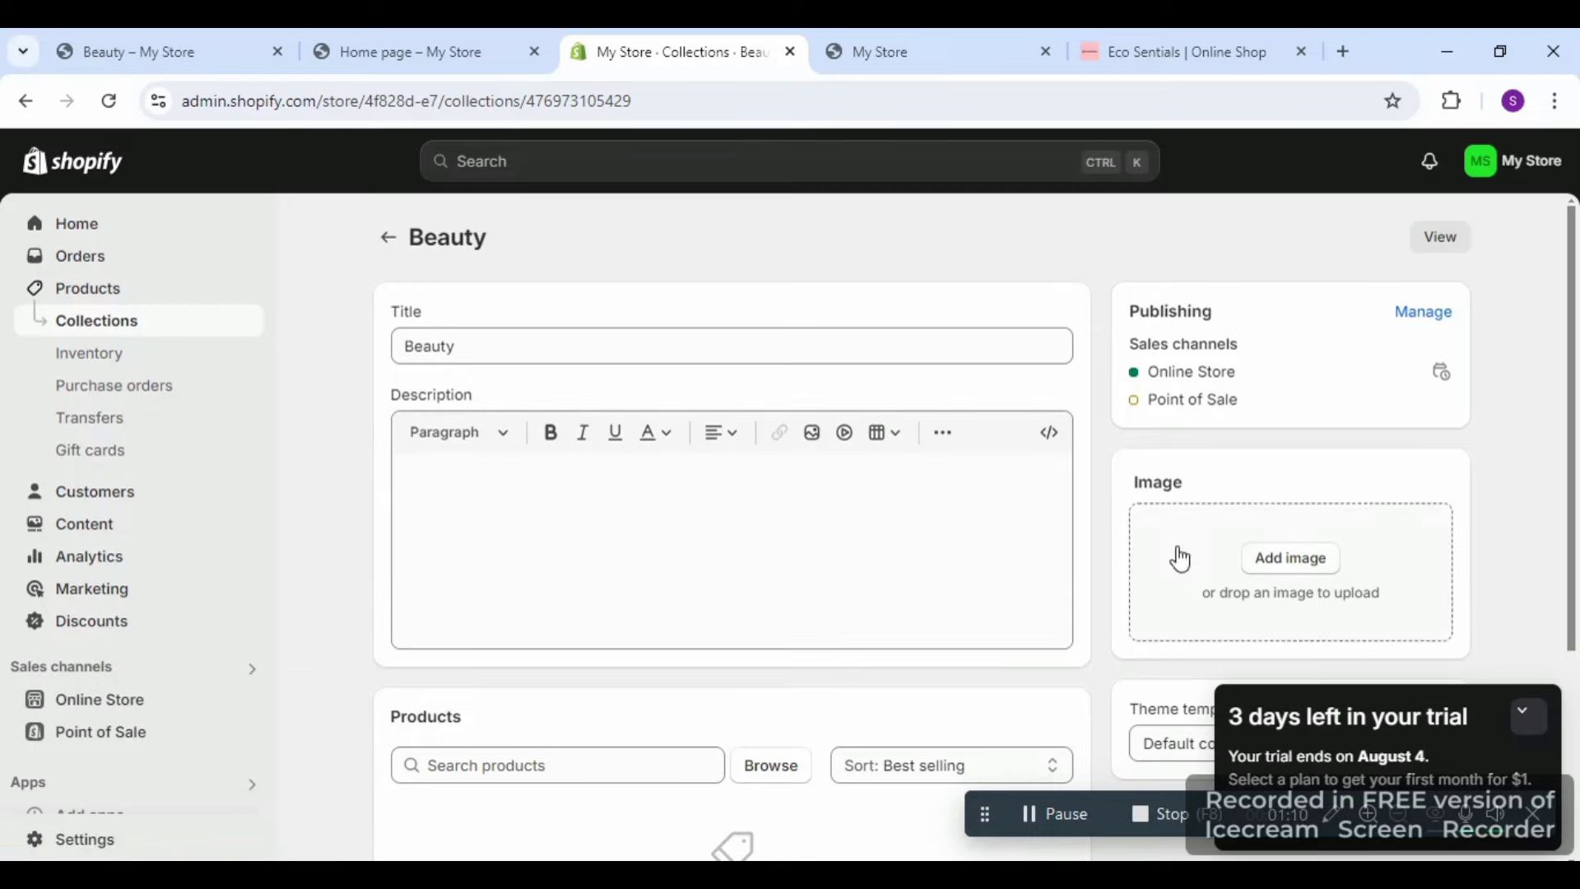
- Add seven The Ordinary products, from Hyaluronic Acid 2% + B5 Serum through Salicylic Acid 2% Solution Serum, to the Beauty collection and return to the collections list
{"action": "scroll", "coordinate": [533, 458], "scroll_direction": "down", "scroll_amount": 4}
{"action": "left_click", "coordinate": [527, 455]}
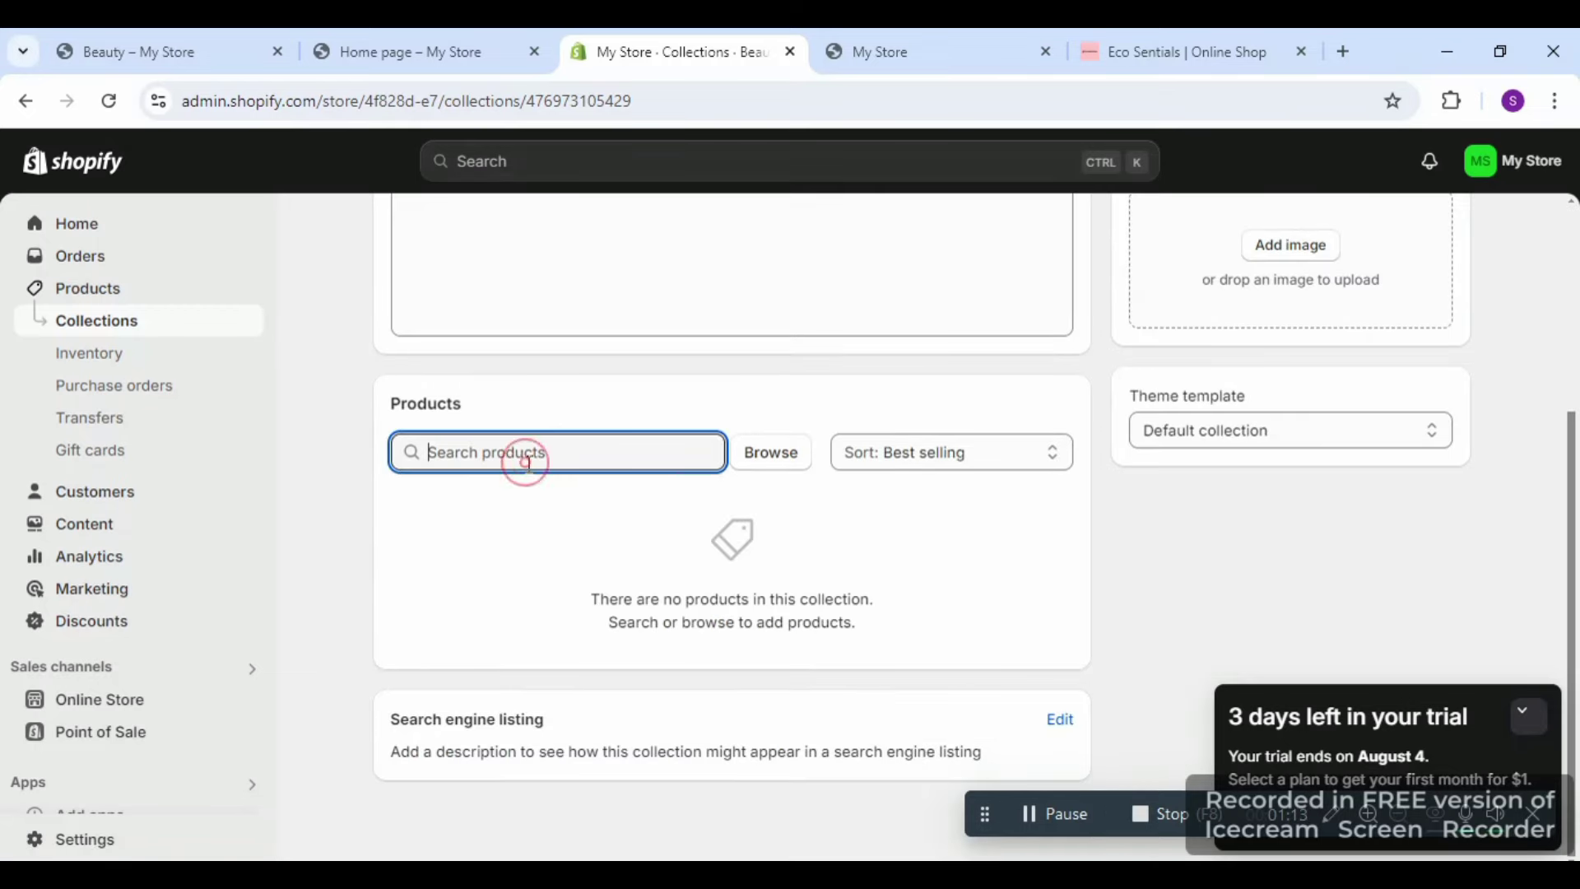
{"action": "type", "text": "s"}
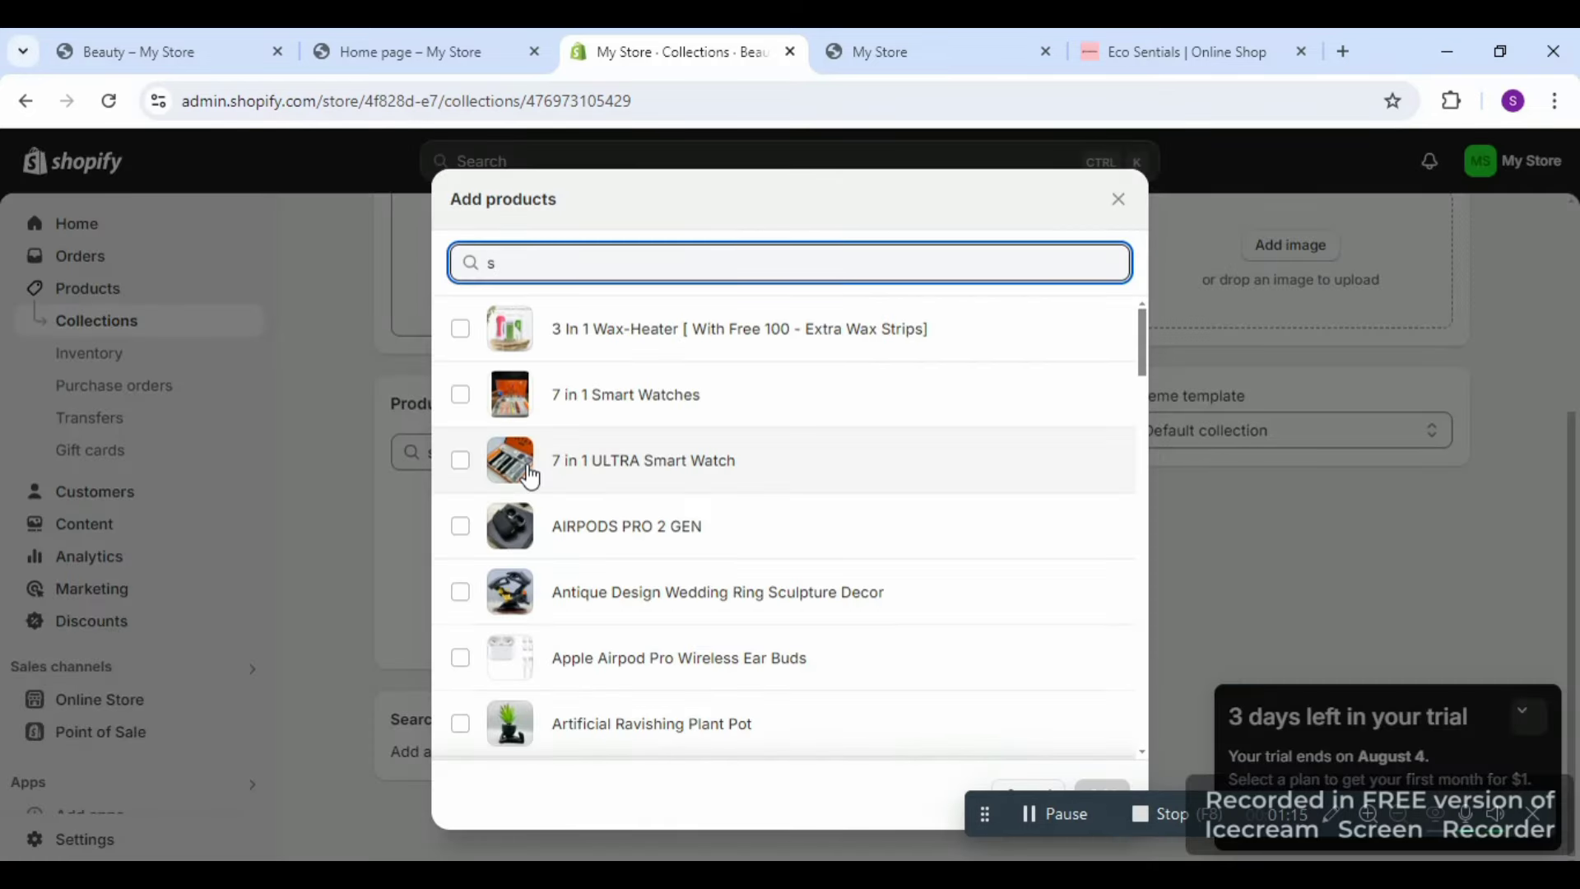
{"action": "left_click_drag", "start_coordinate": [1144, 344], "coordinate": [1156, 738]}
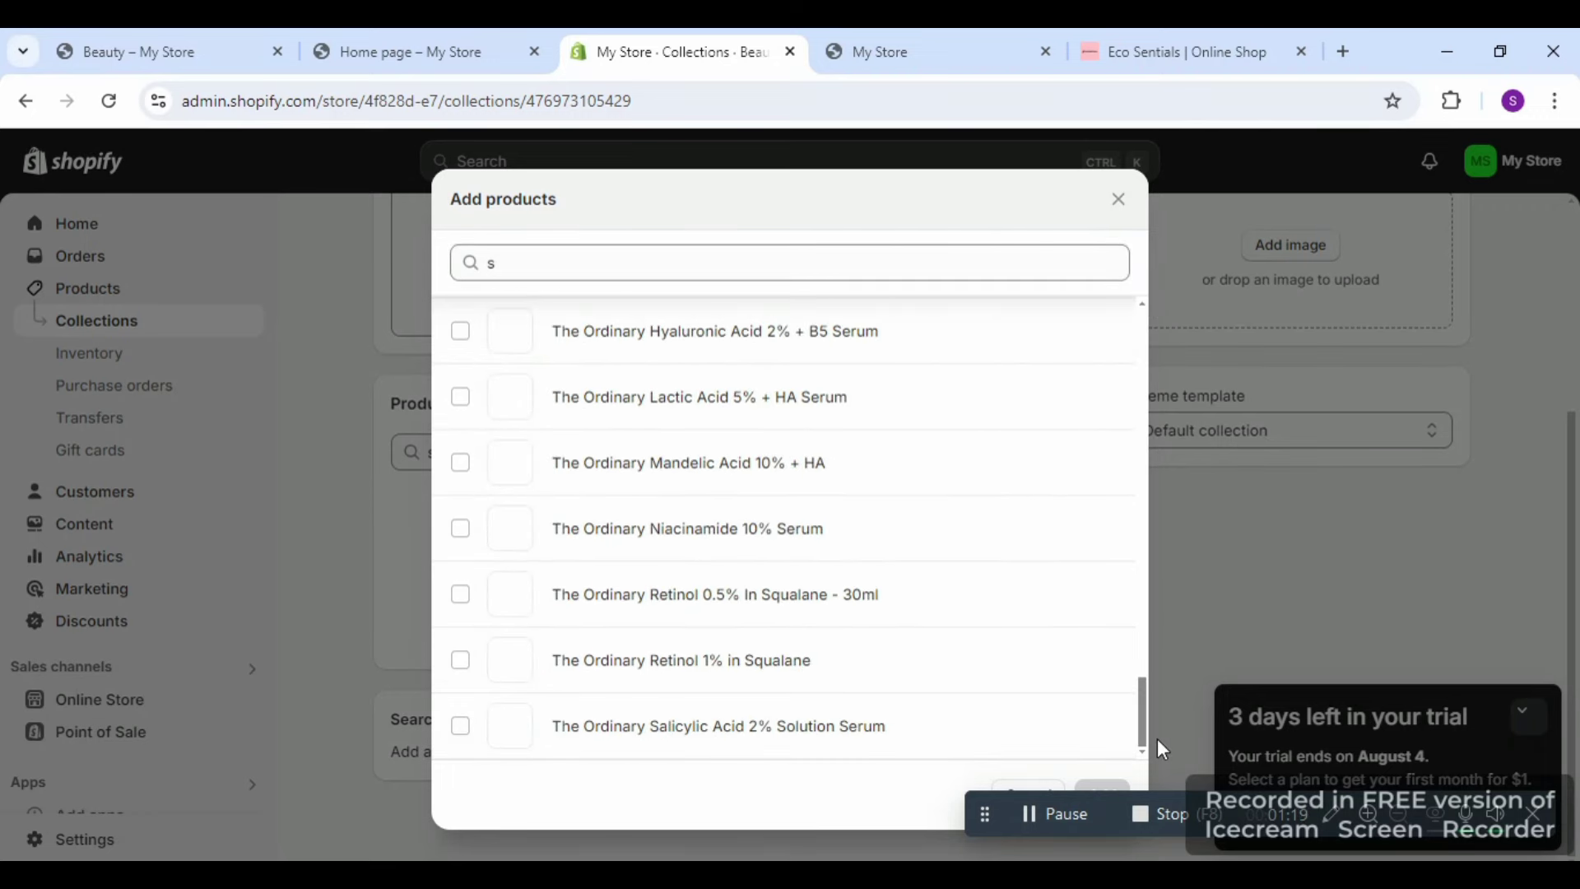
{"action": "left_click", "coordinate": [460, 726]}
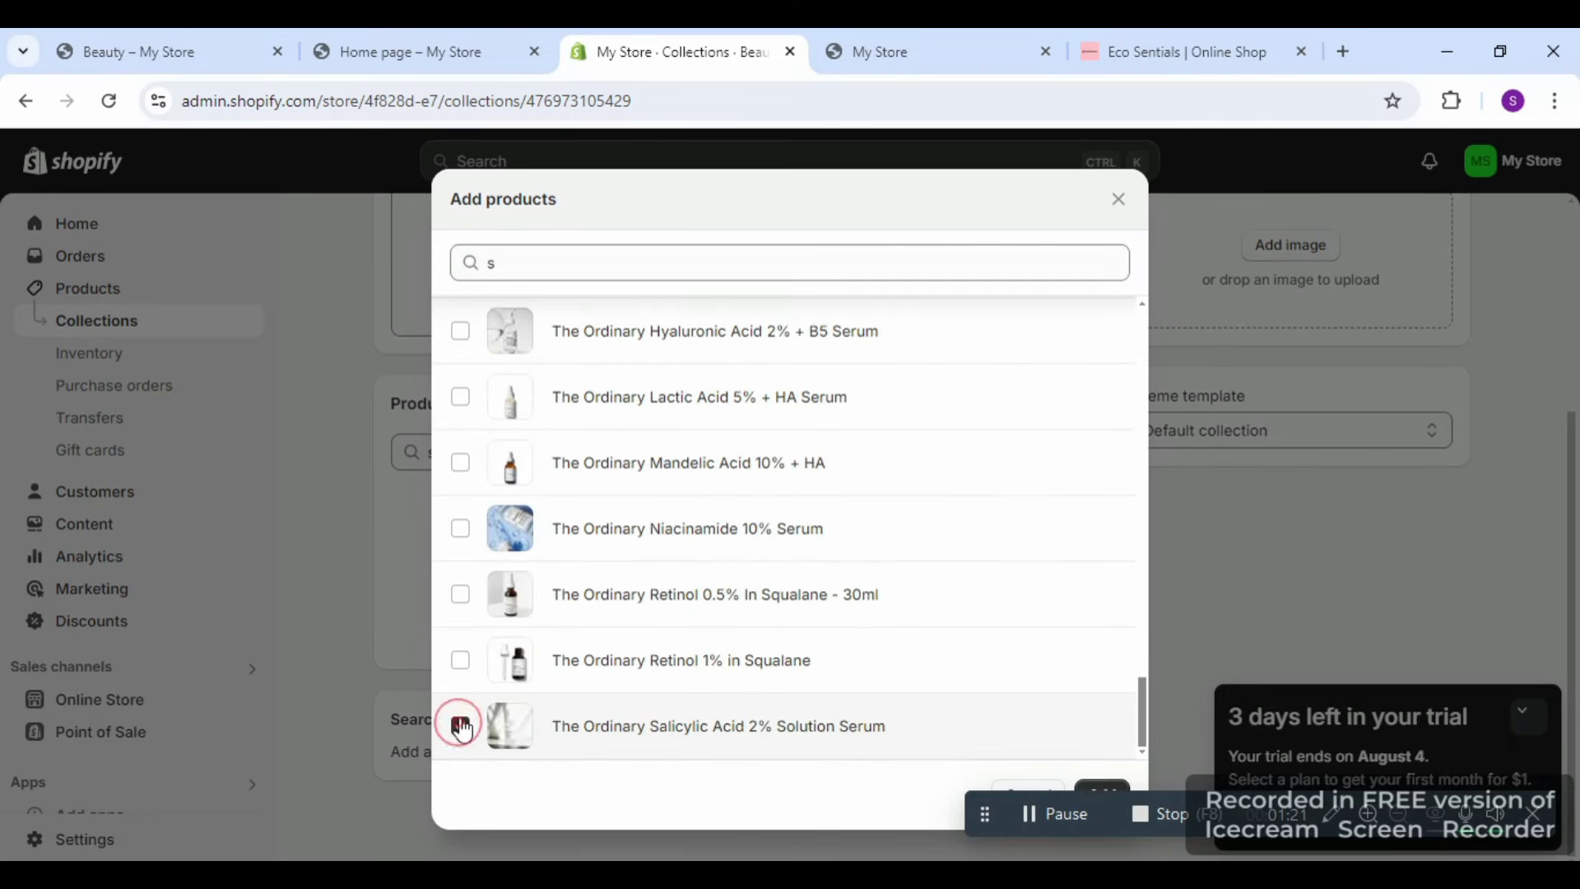
{"action": "left_click", "coordinate": [460, 594]}
{"action": "left_click", "coordinate": [461, 531]}
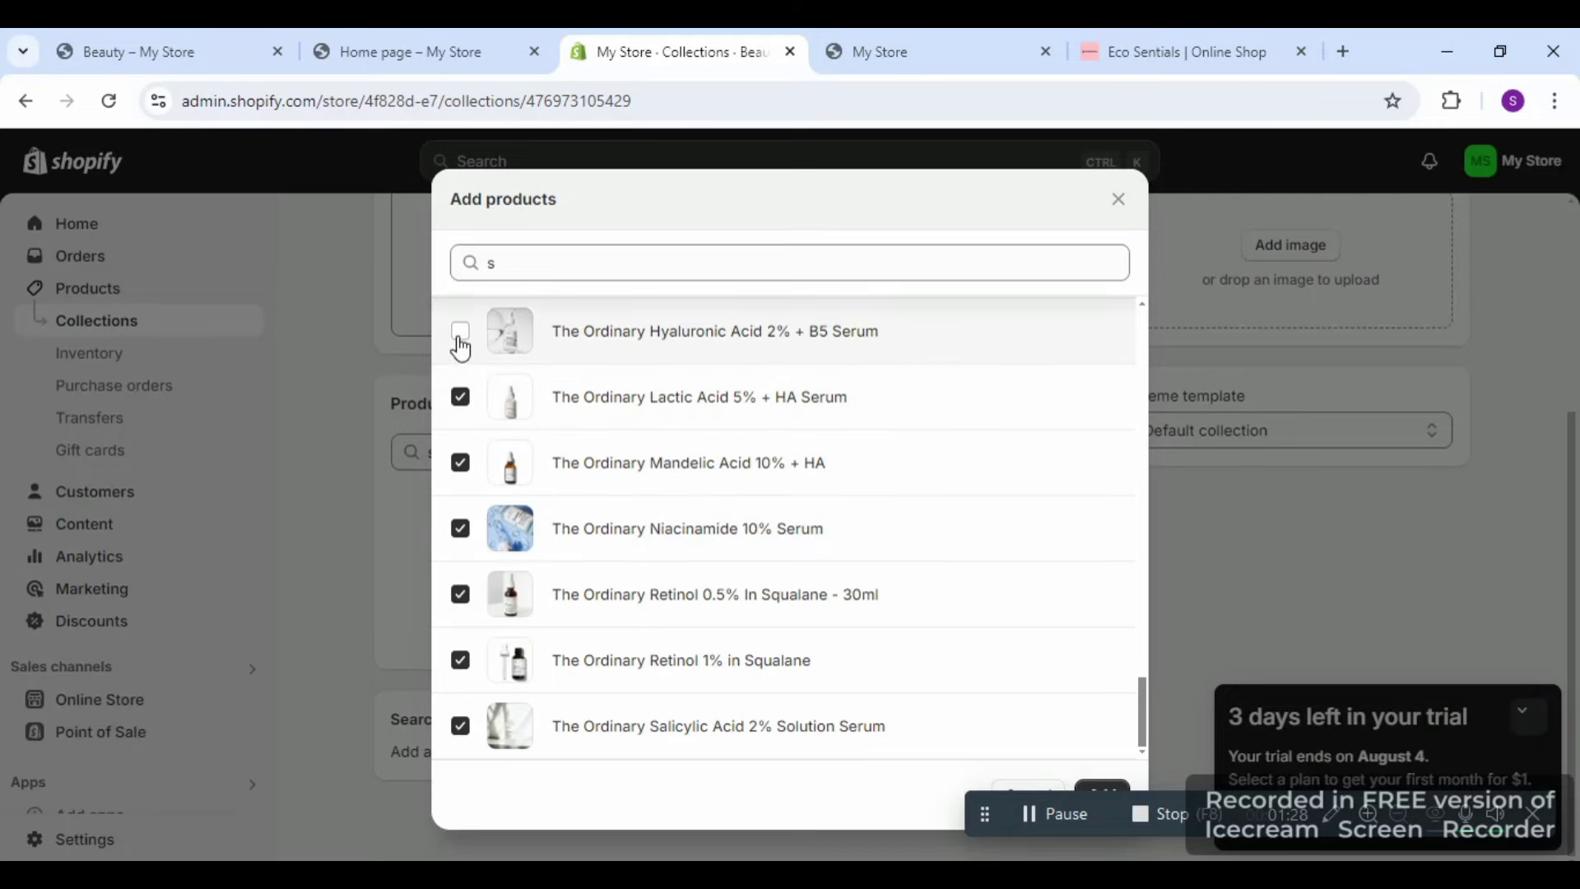
{"action": "left_click", "coordinate": [1100, 788]}
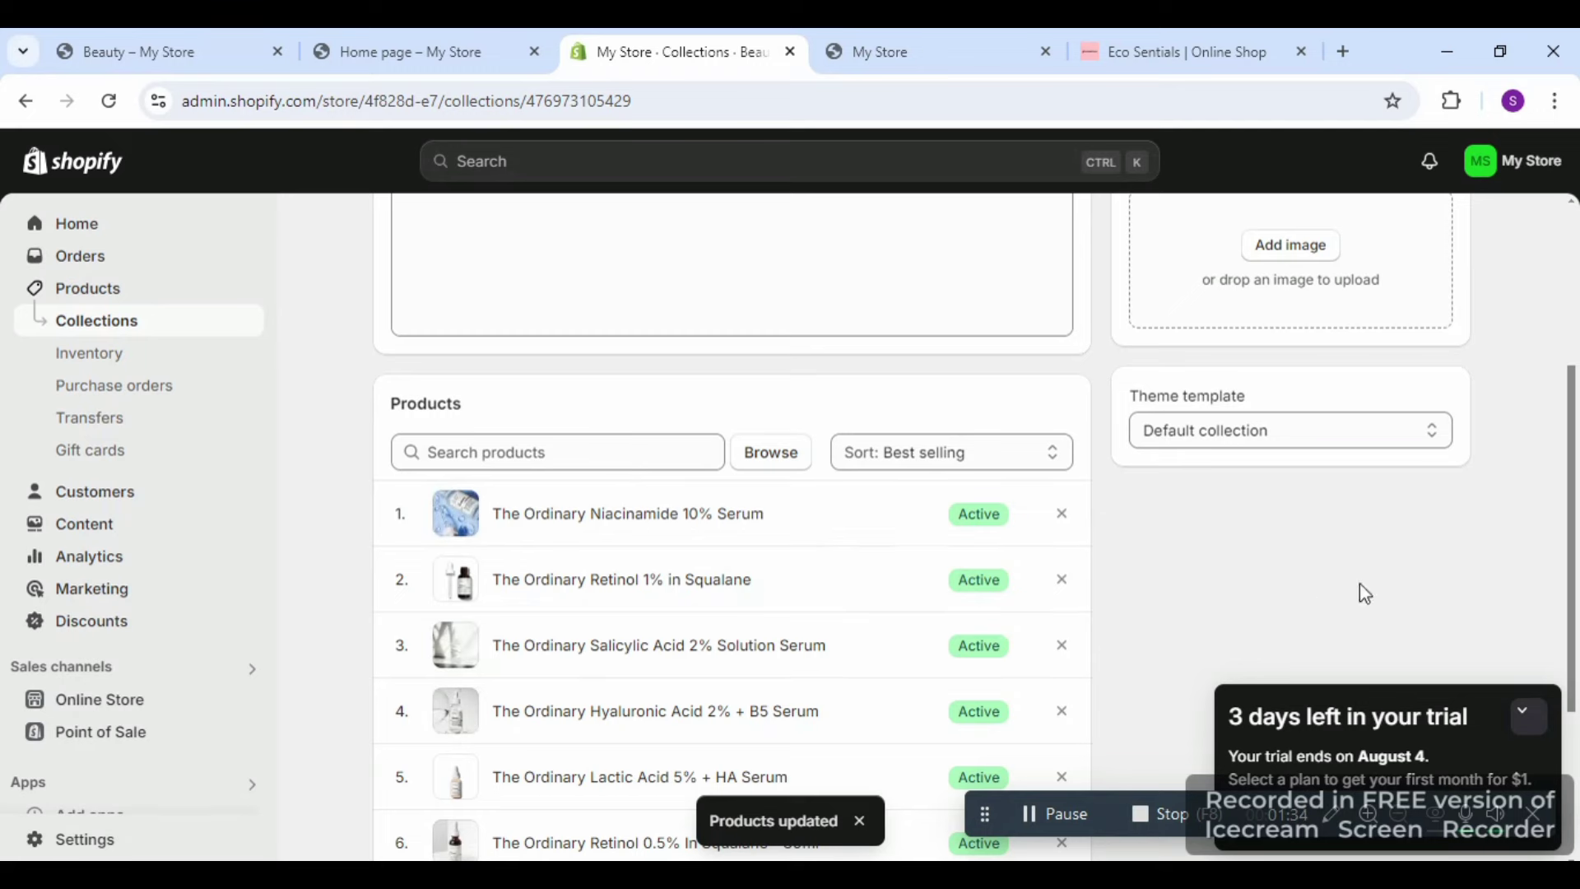
{"action": "left_click_drag", "start_coordinate": [1569, 589], "coordinate": [1569, 429]}
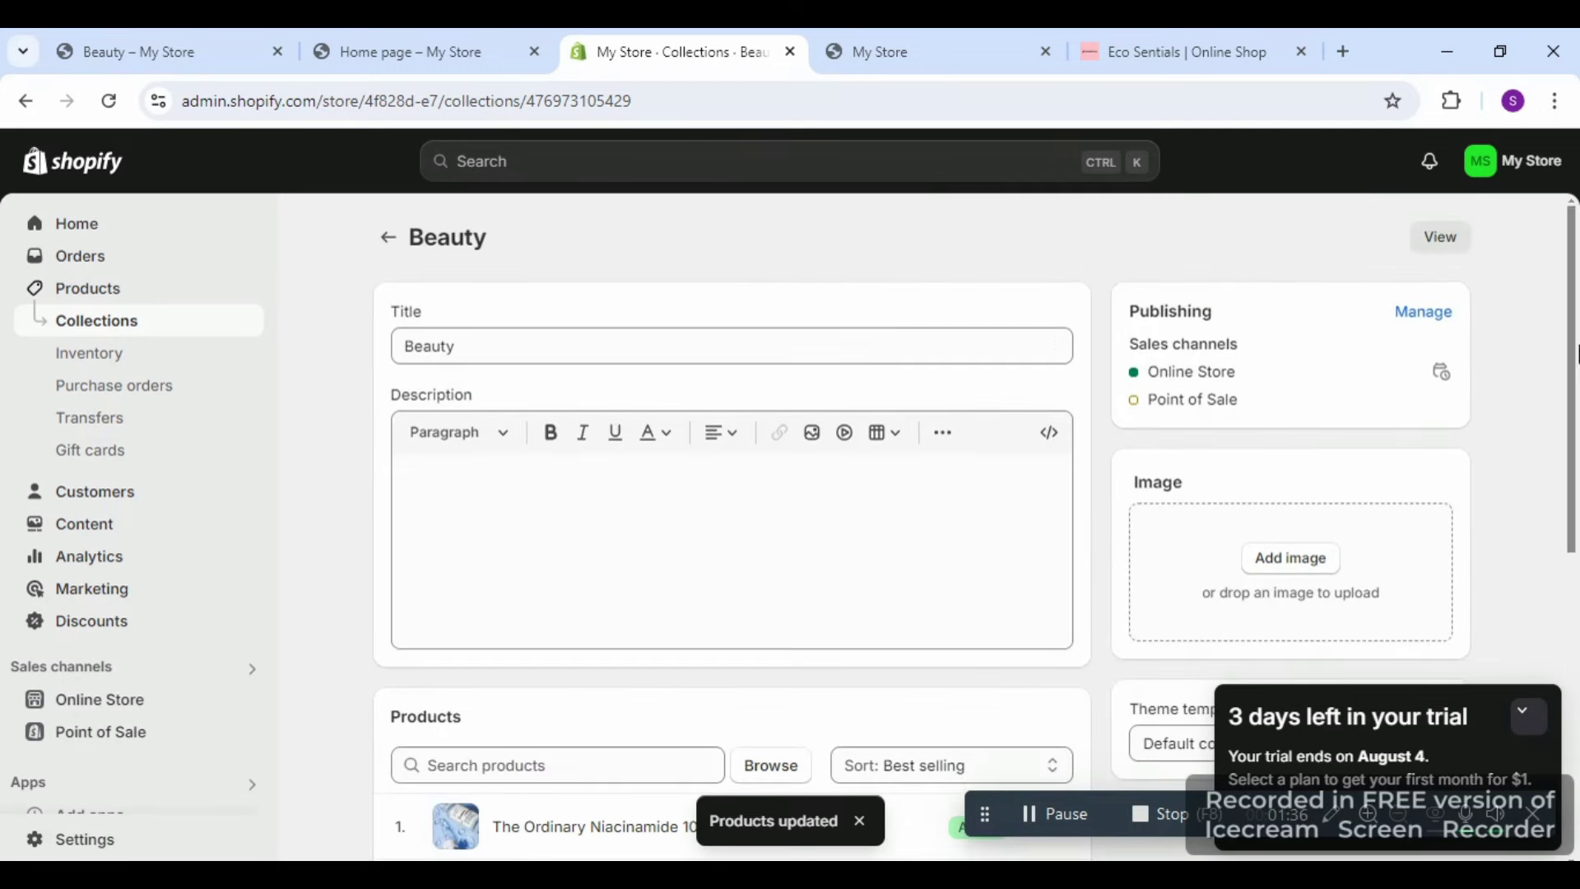
{"action": "left_click", "coordinate": [387, 237]}
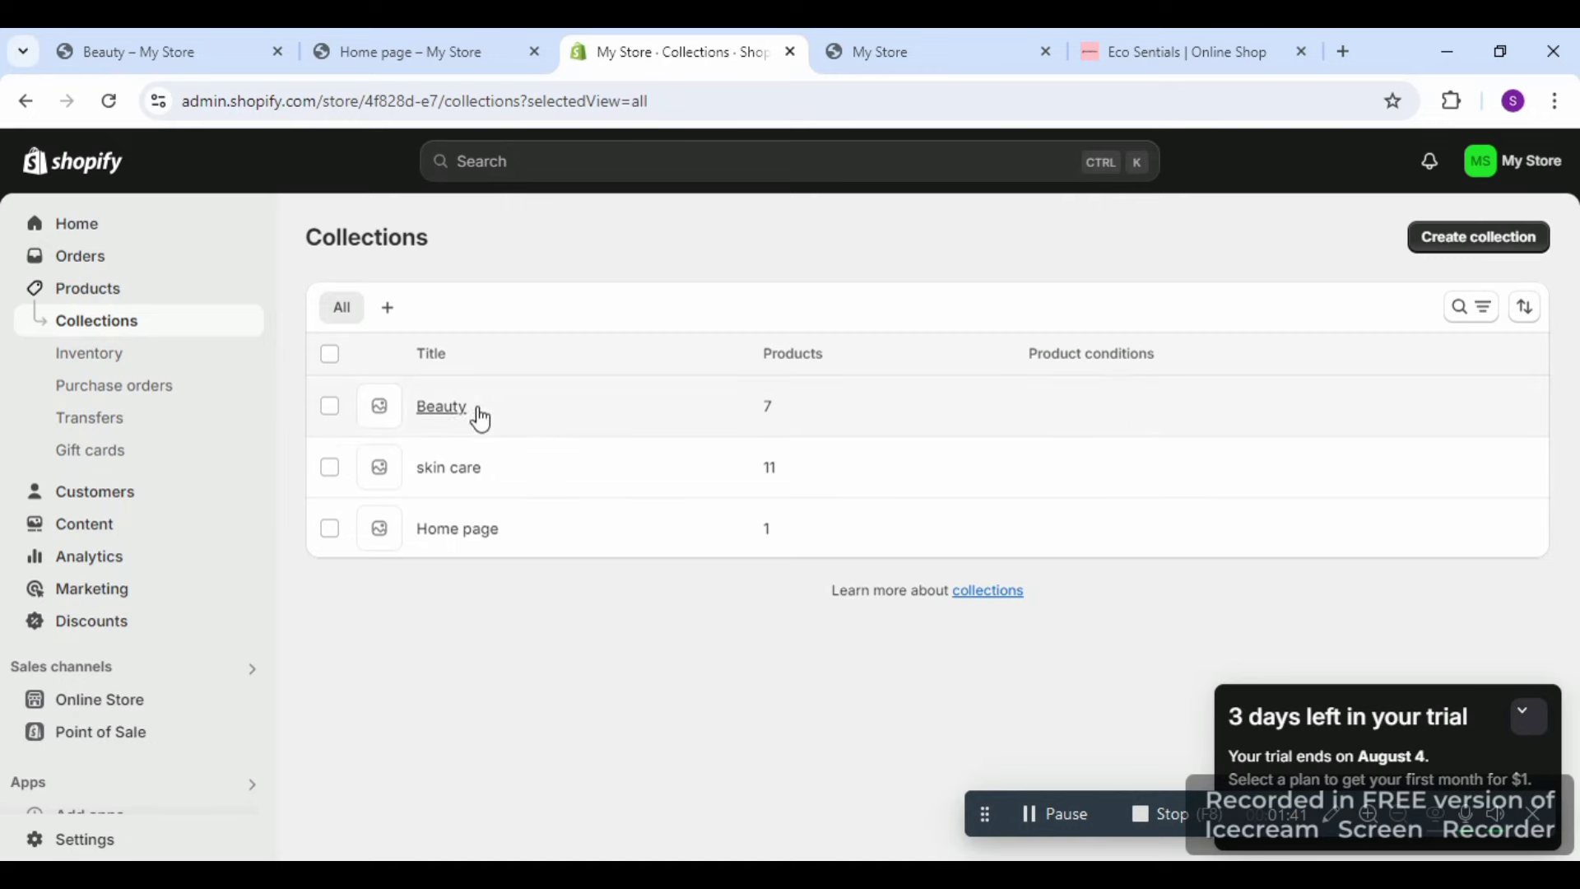
- Open the online store's Main menu in the navigation settings and move the Skin CARE item above Catalog
{"action": "left_click", "coordinate": [130, 701]}
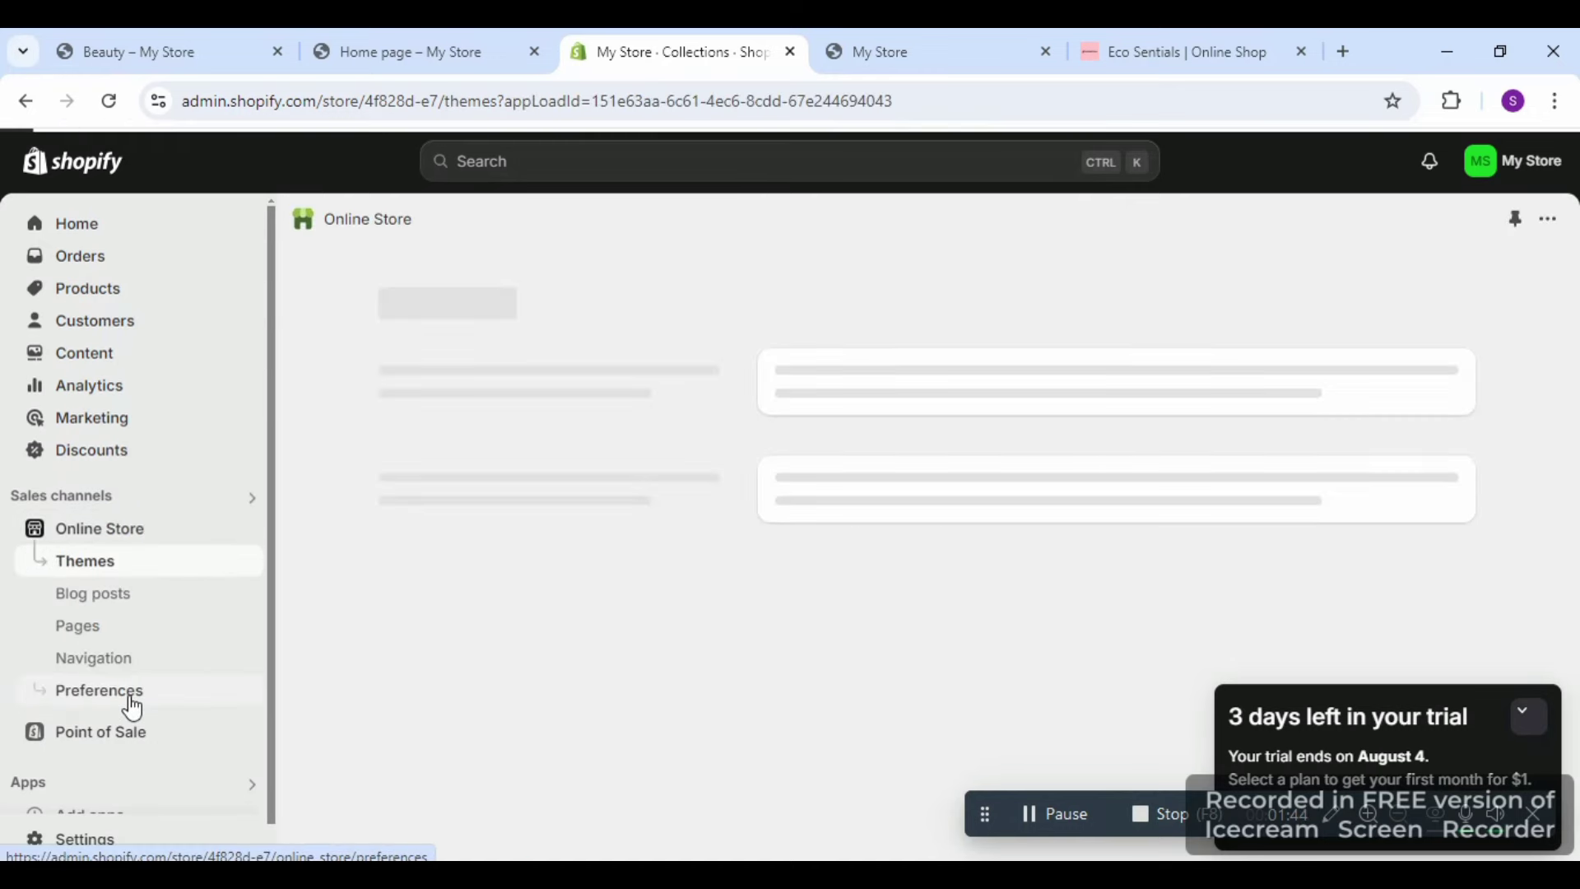
{"action": "left_click", "coordinate": [120, 662]}
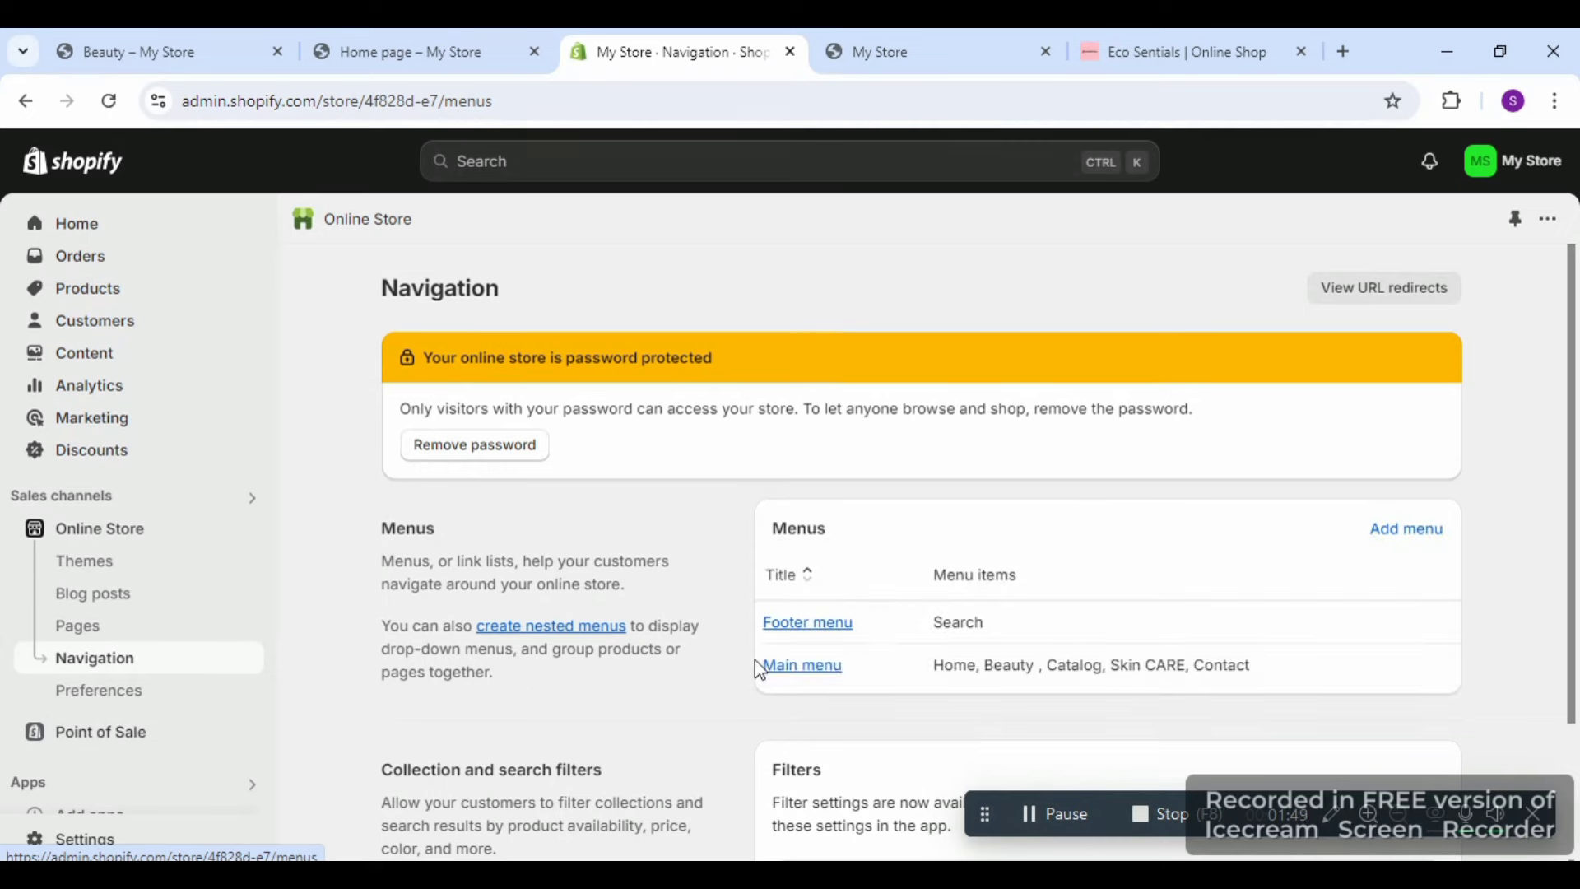
{"action": "left_click", "coordinate": [800, 665]}
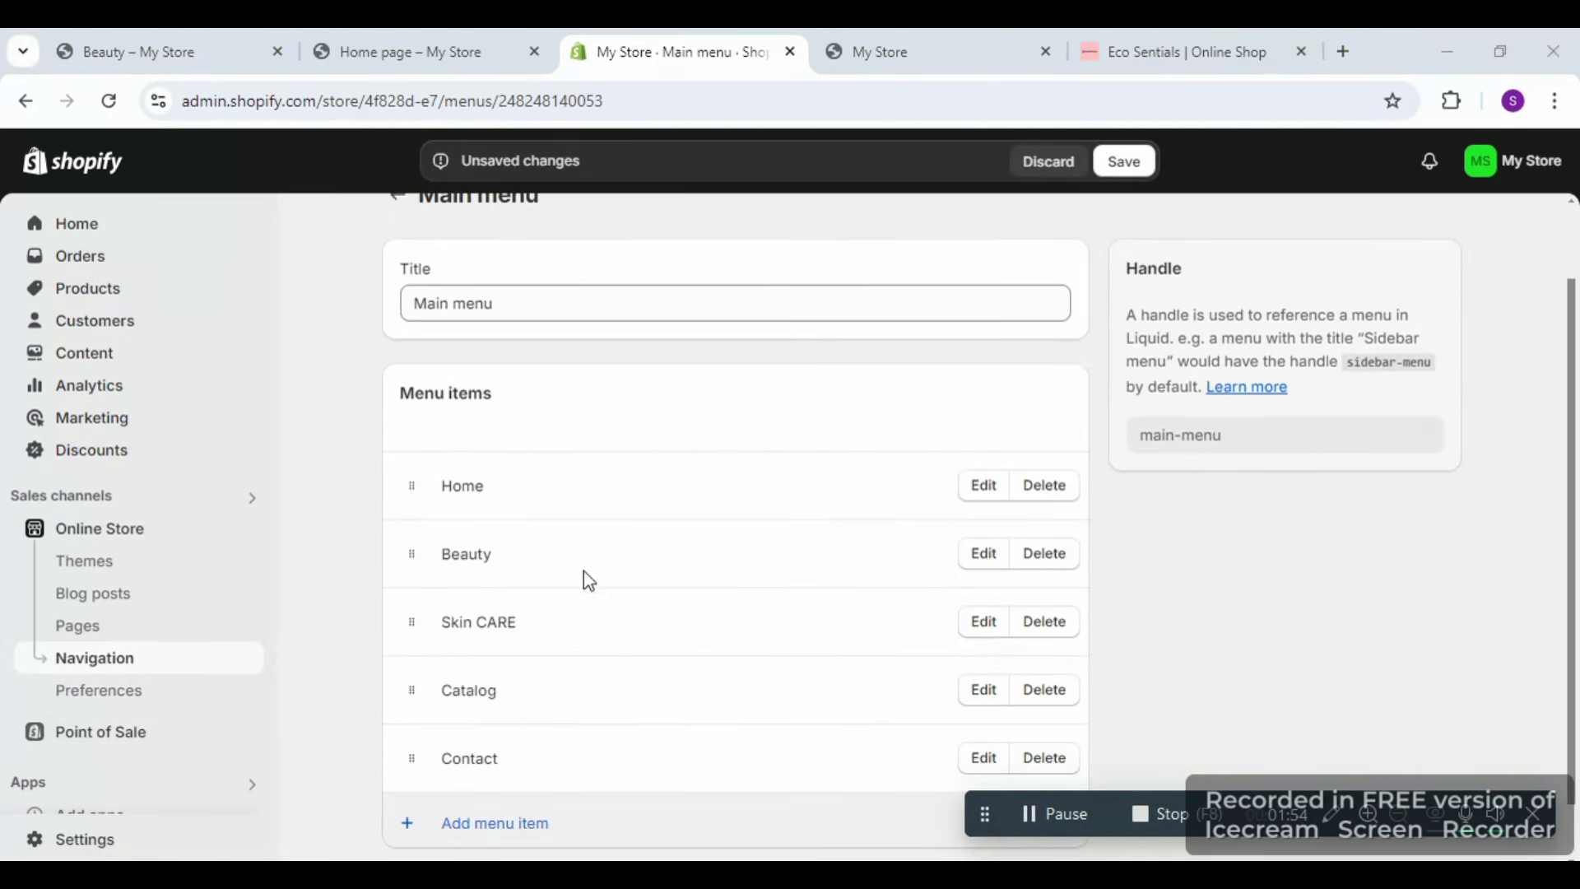
- Link the Beauty menu item to the Beauty collection, apply the change and save the Main menu
{"action": "left_click", "coordinate": [982, 555]}
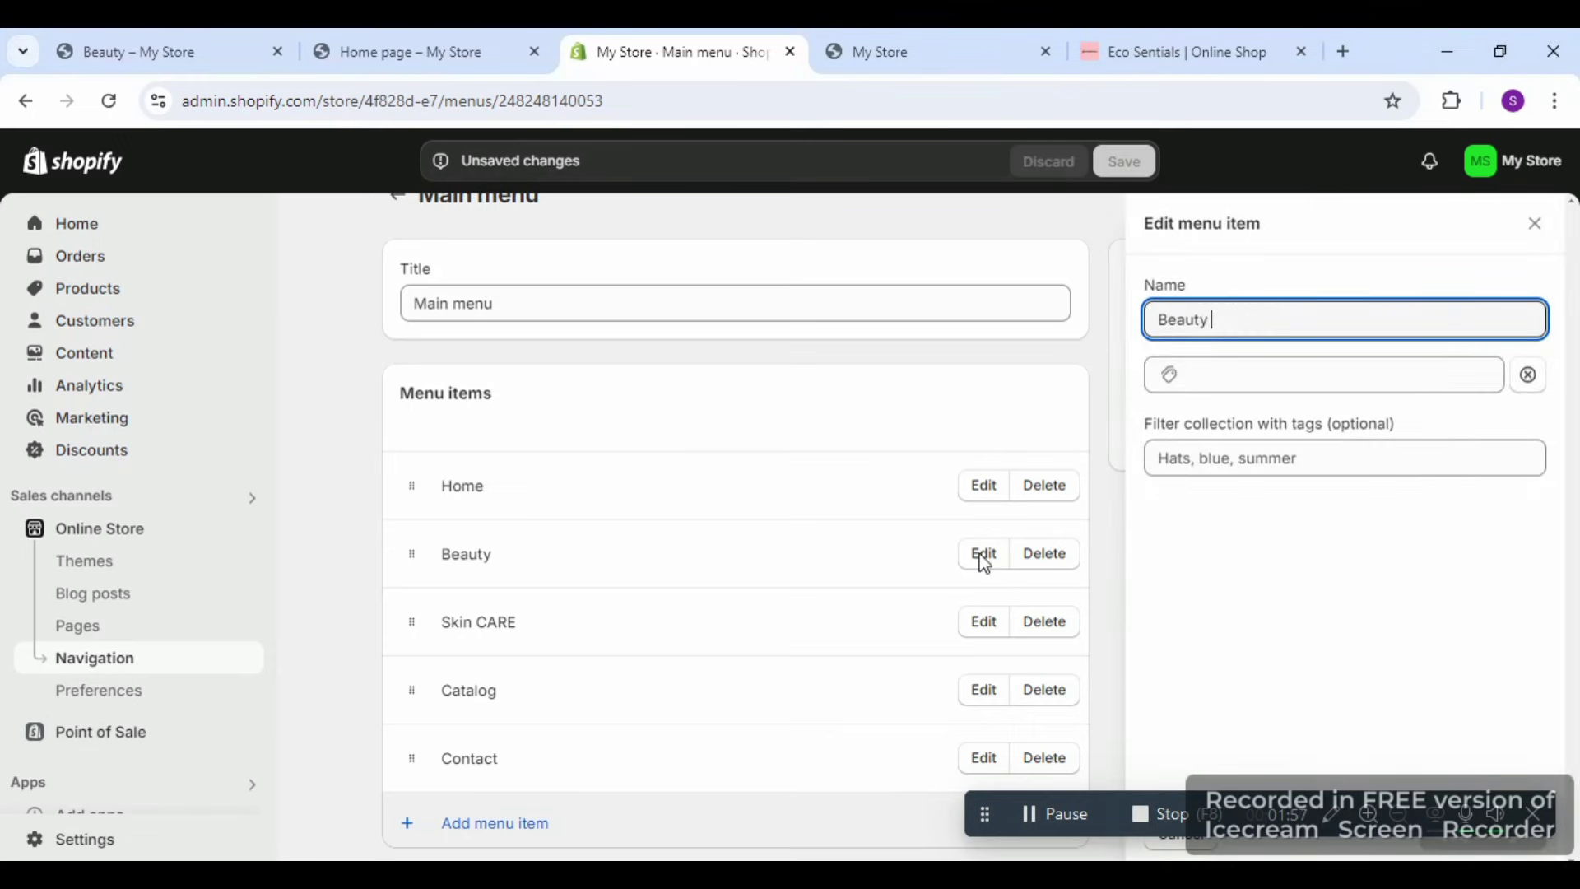
{"action": "left_click", "coordinate": [1236, 375]}
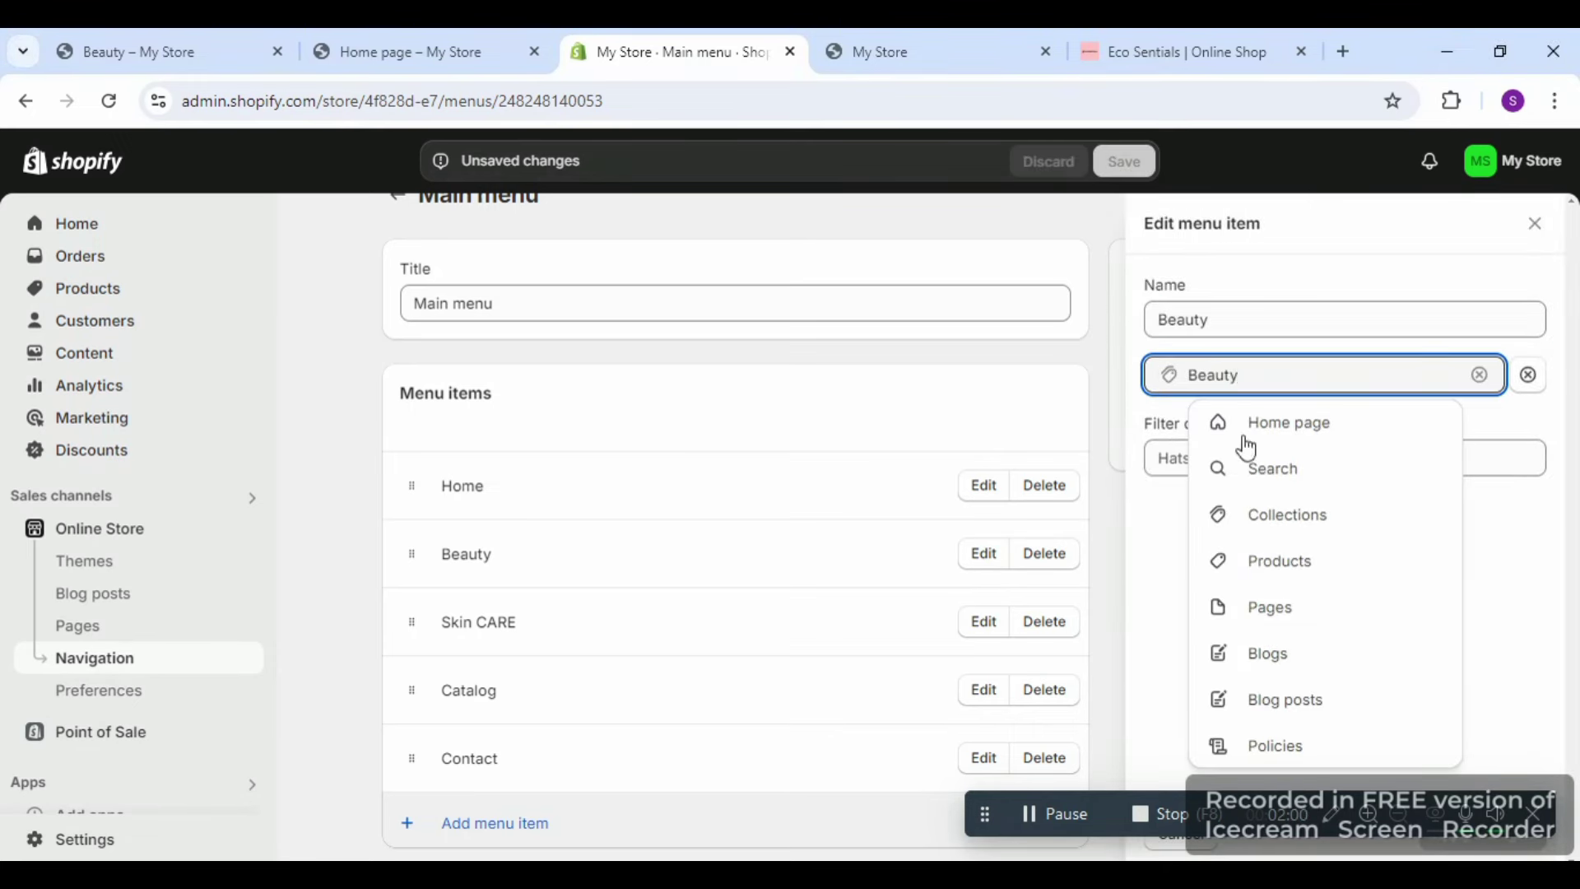
{"action": "left_click", "coordinate": [1275, 531]}
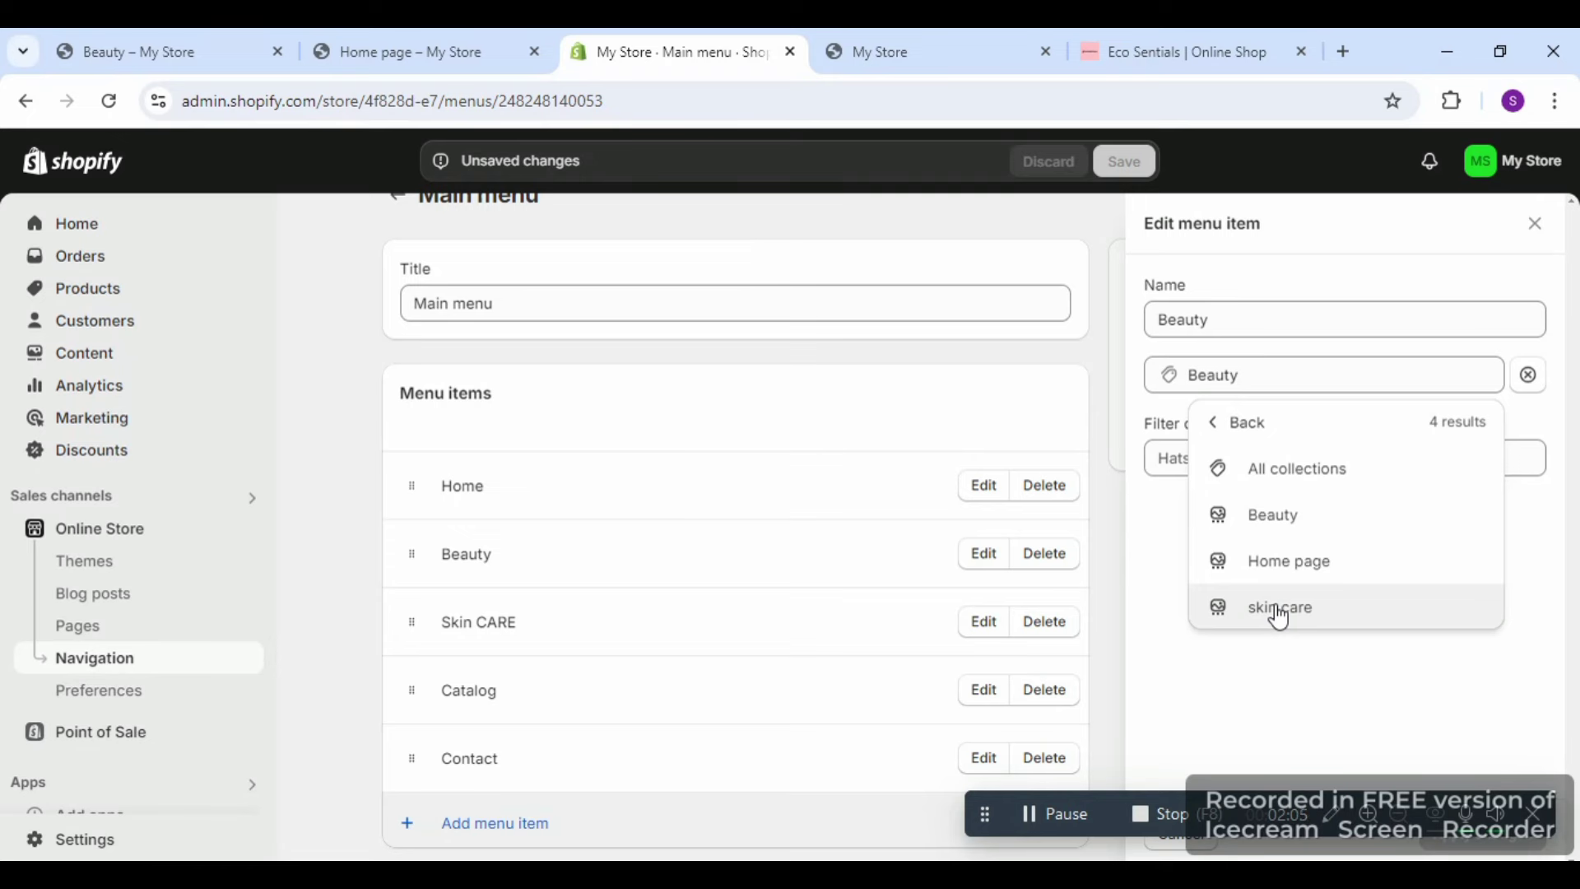
{"action": "left_click", "coordinate": [1280, 518]}
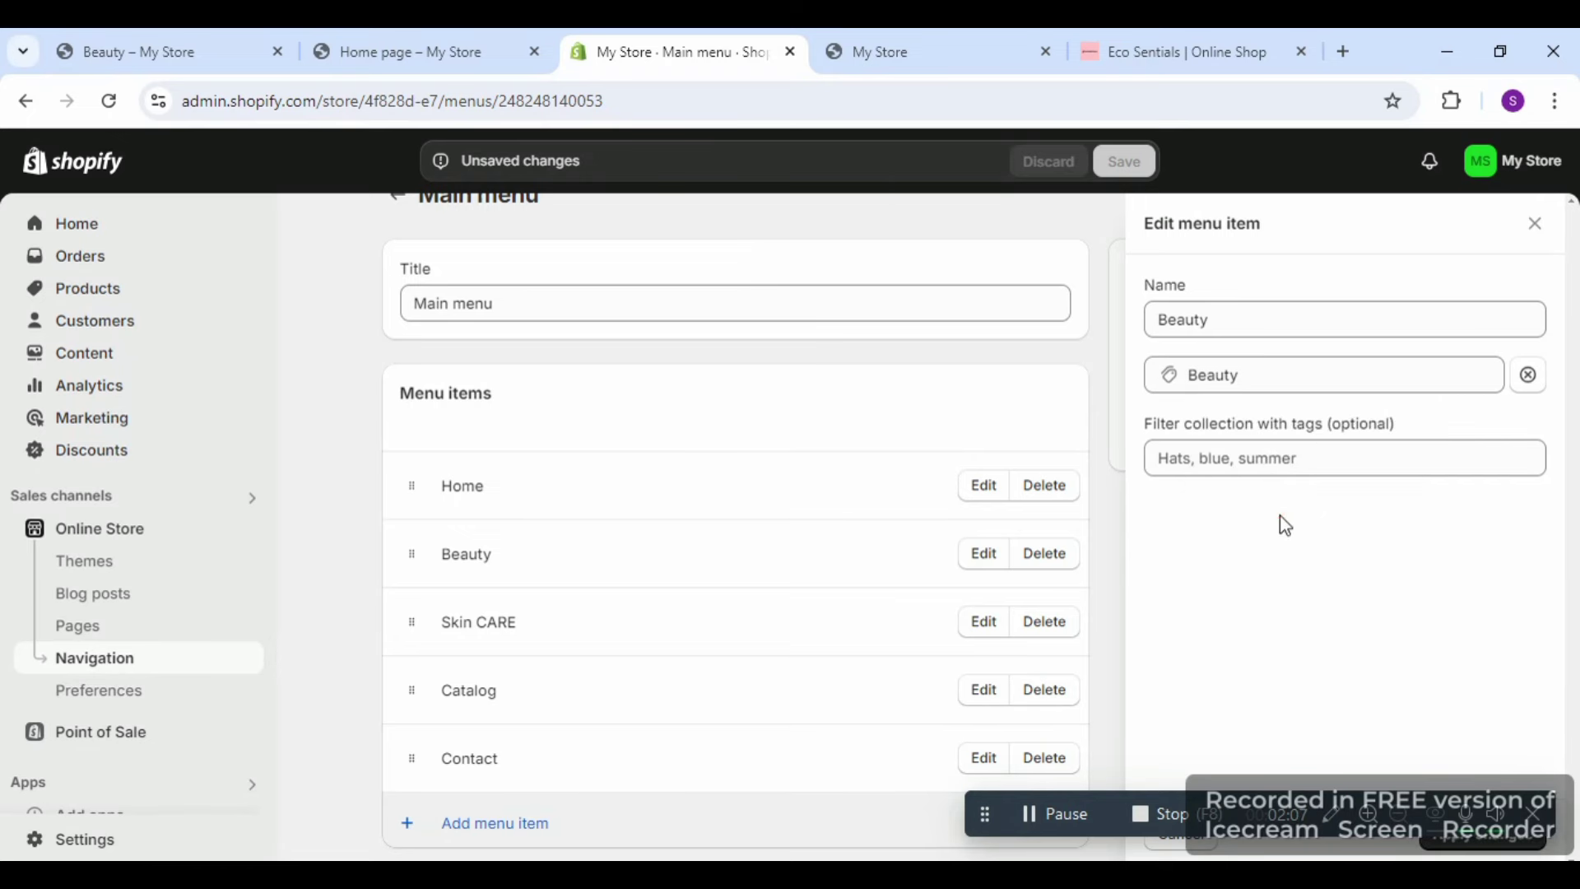
{"action": "left_click", "coordinate": [1507, 838]}
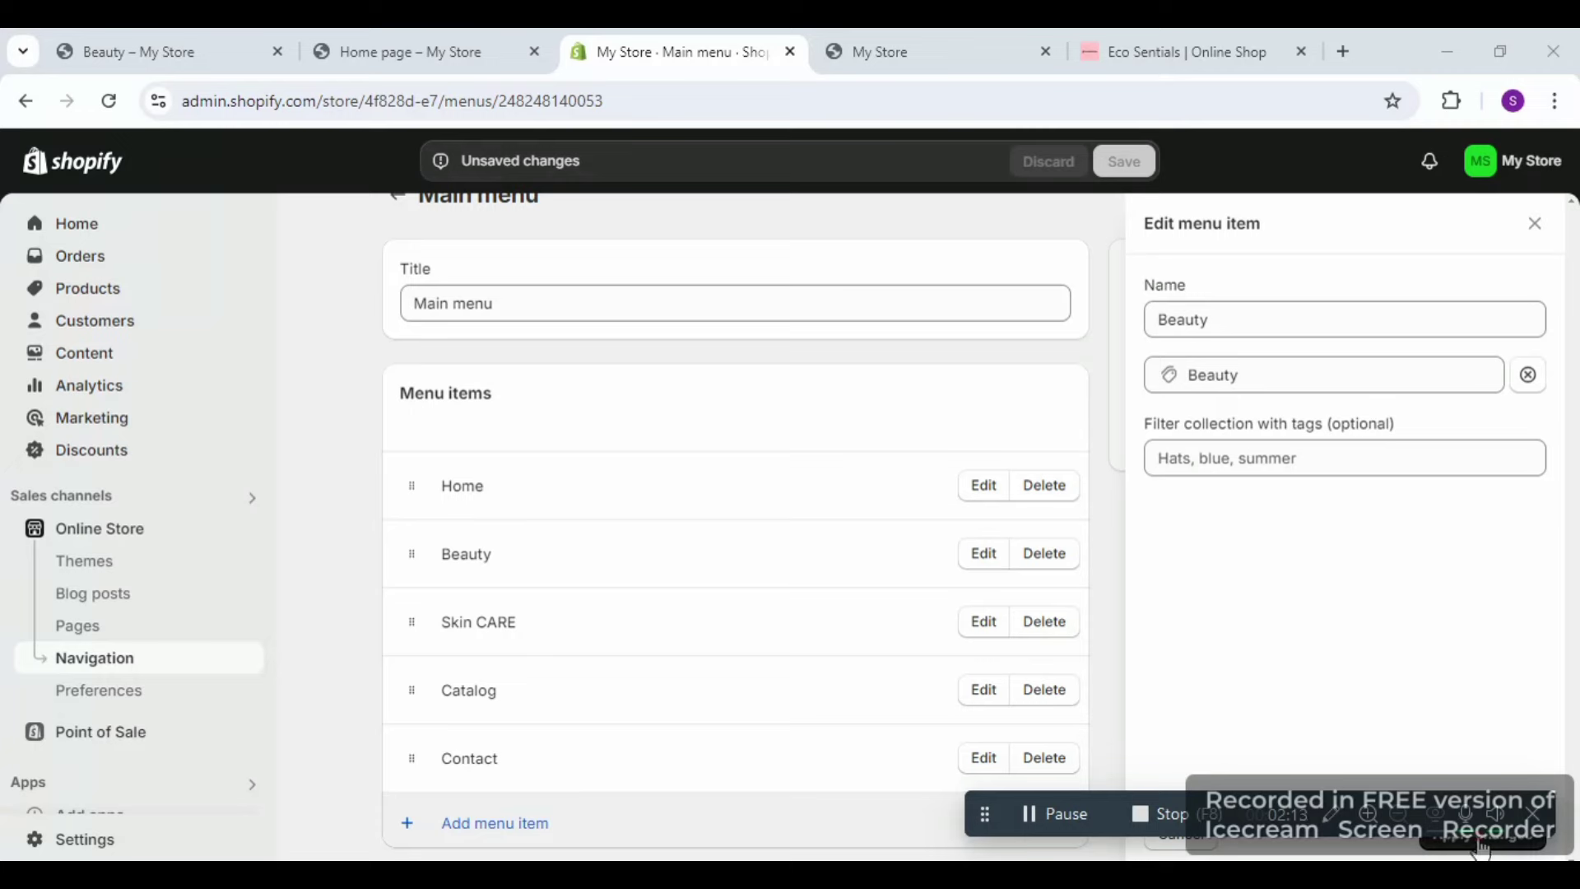
{"action": "left_click", "coordinate": [1481, 844]}
{"action": "left_click", "coordinate": [1127, 171]}
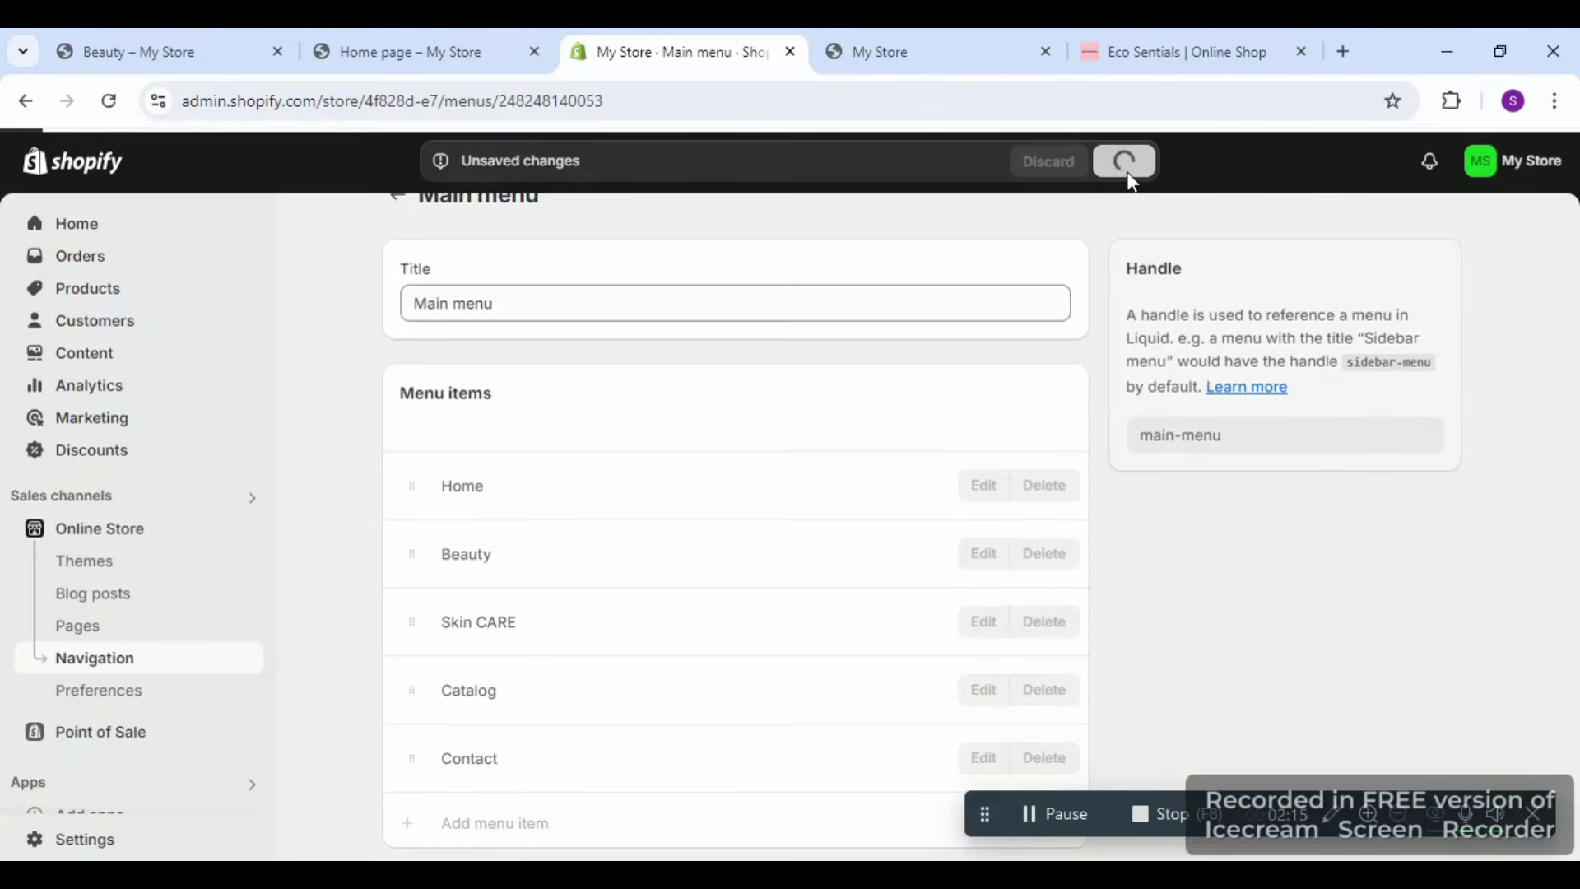
- Reload the storefront and check the Home, Beauty and Skin CARE links of the reordered menu
{"action": "left_click", "coordinate": [169, 31]}
{"action": "left_click", "coordinate": [110, 104]}
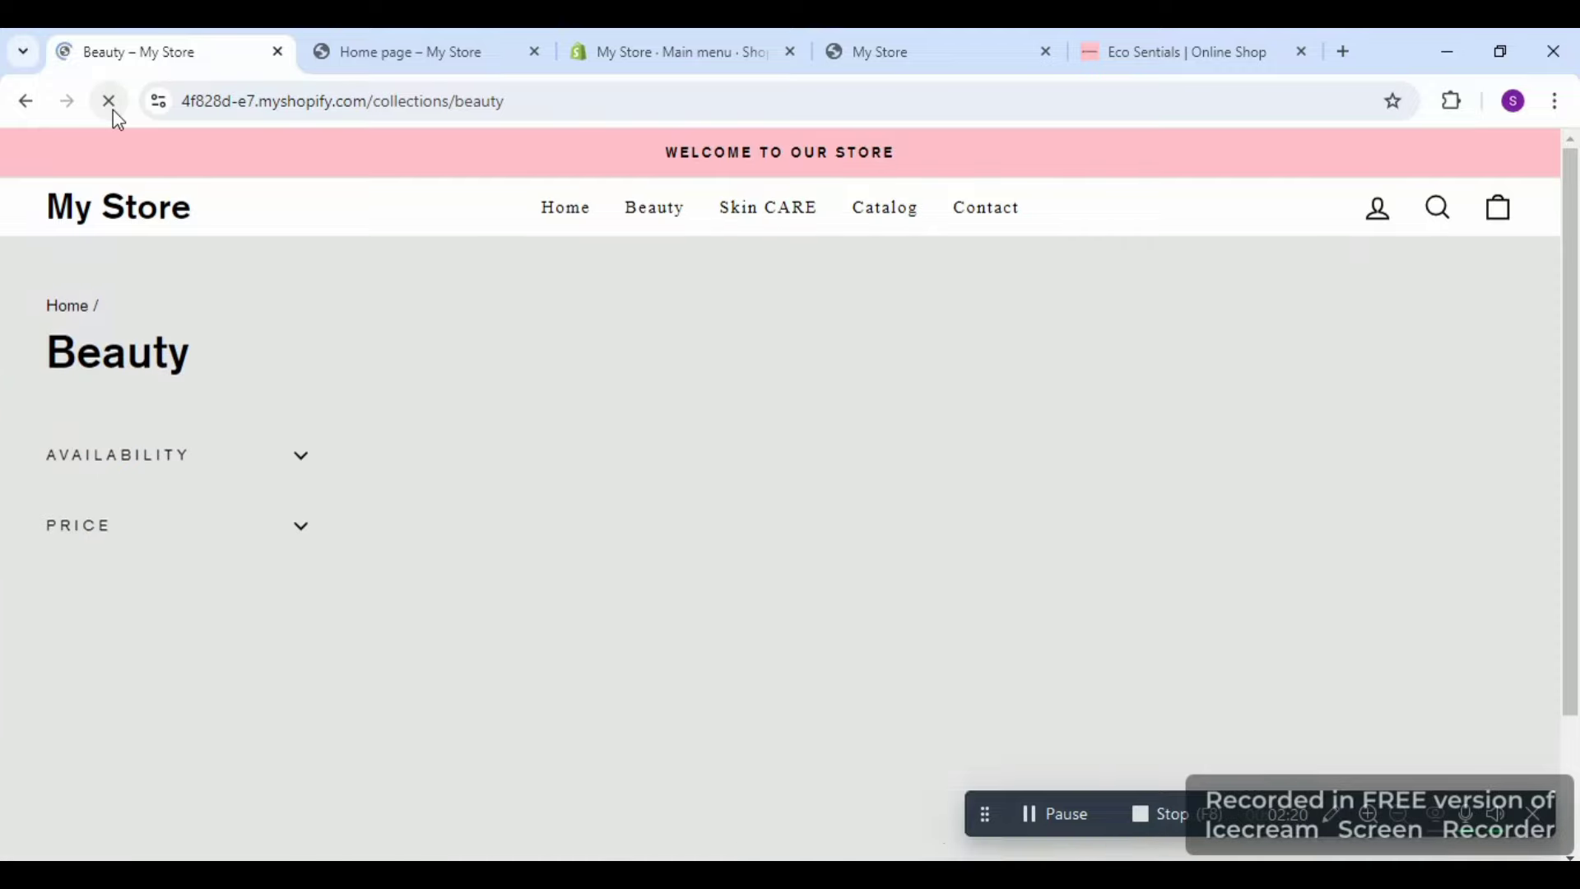
{"action": "left_click", "coordinate": [573, 218]}
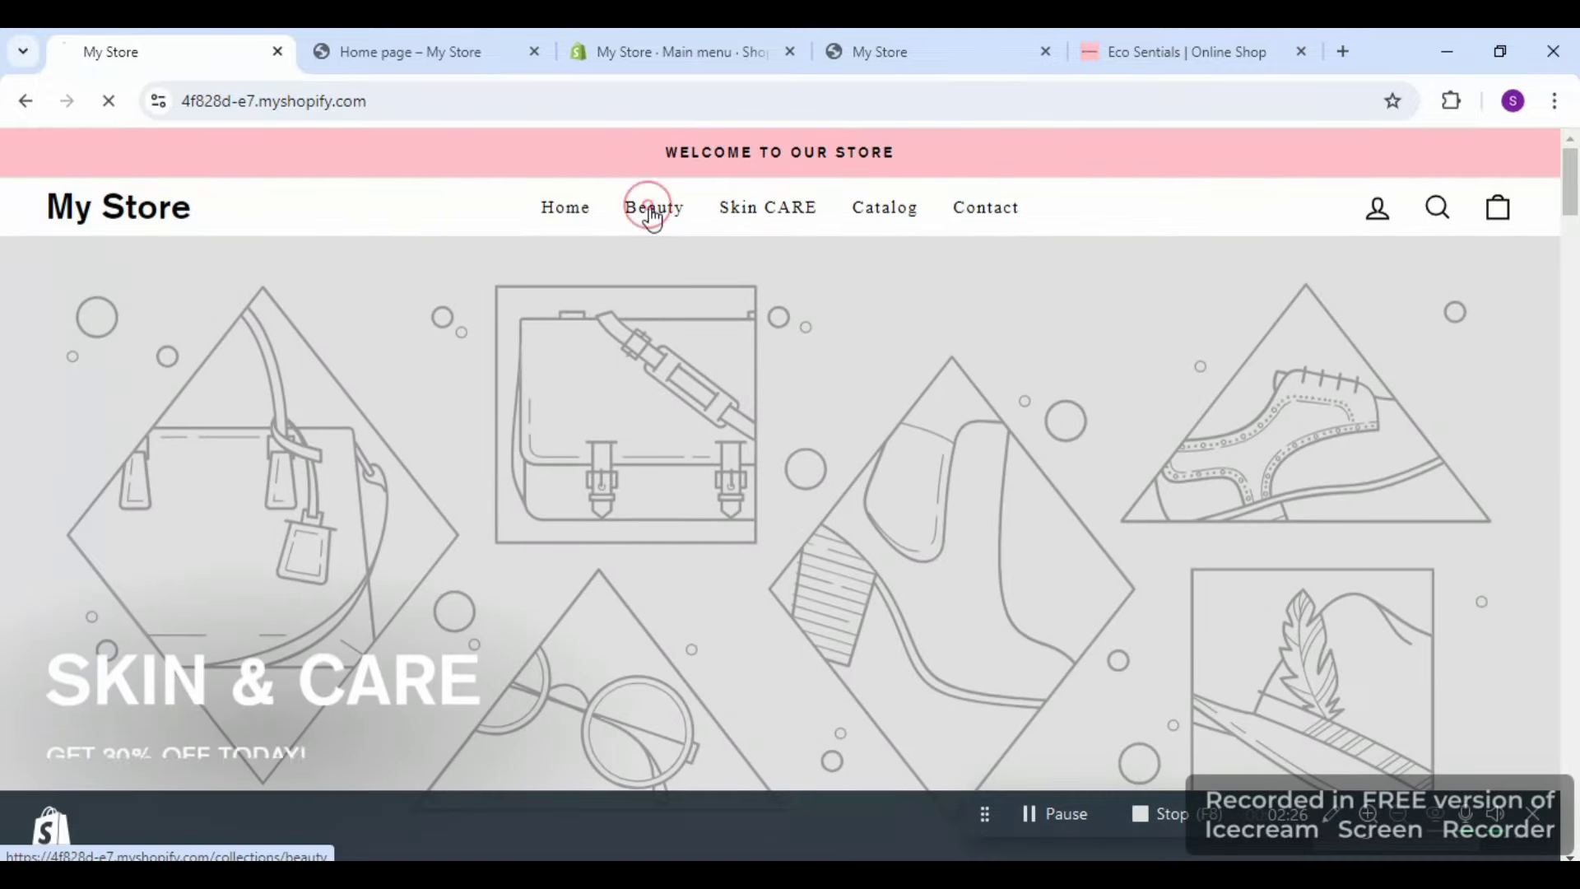
{"action": "left_click", "coordinate": [654, 219]}
{"action": "left_click", "coordinate": [747, 221]}
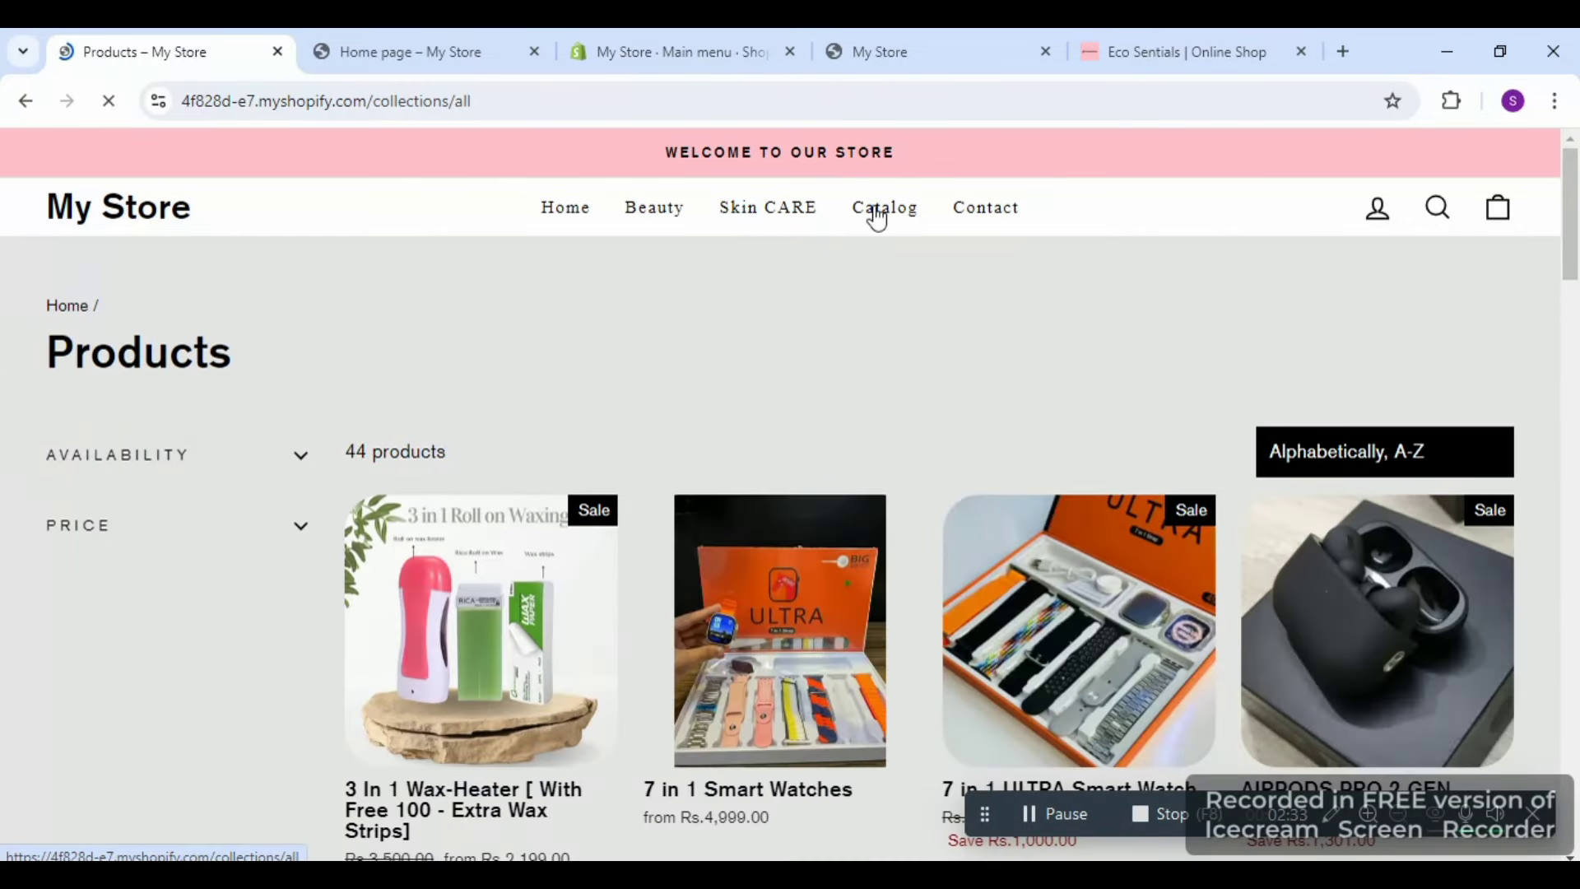
- Look through the storefront's Catalog products and the Contact page down to its footer
{"action": "left_click", "coordinate": [1570, 367]}
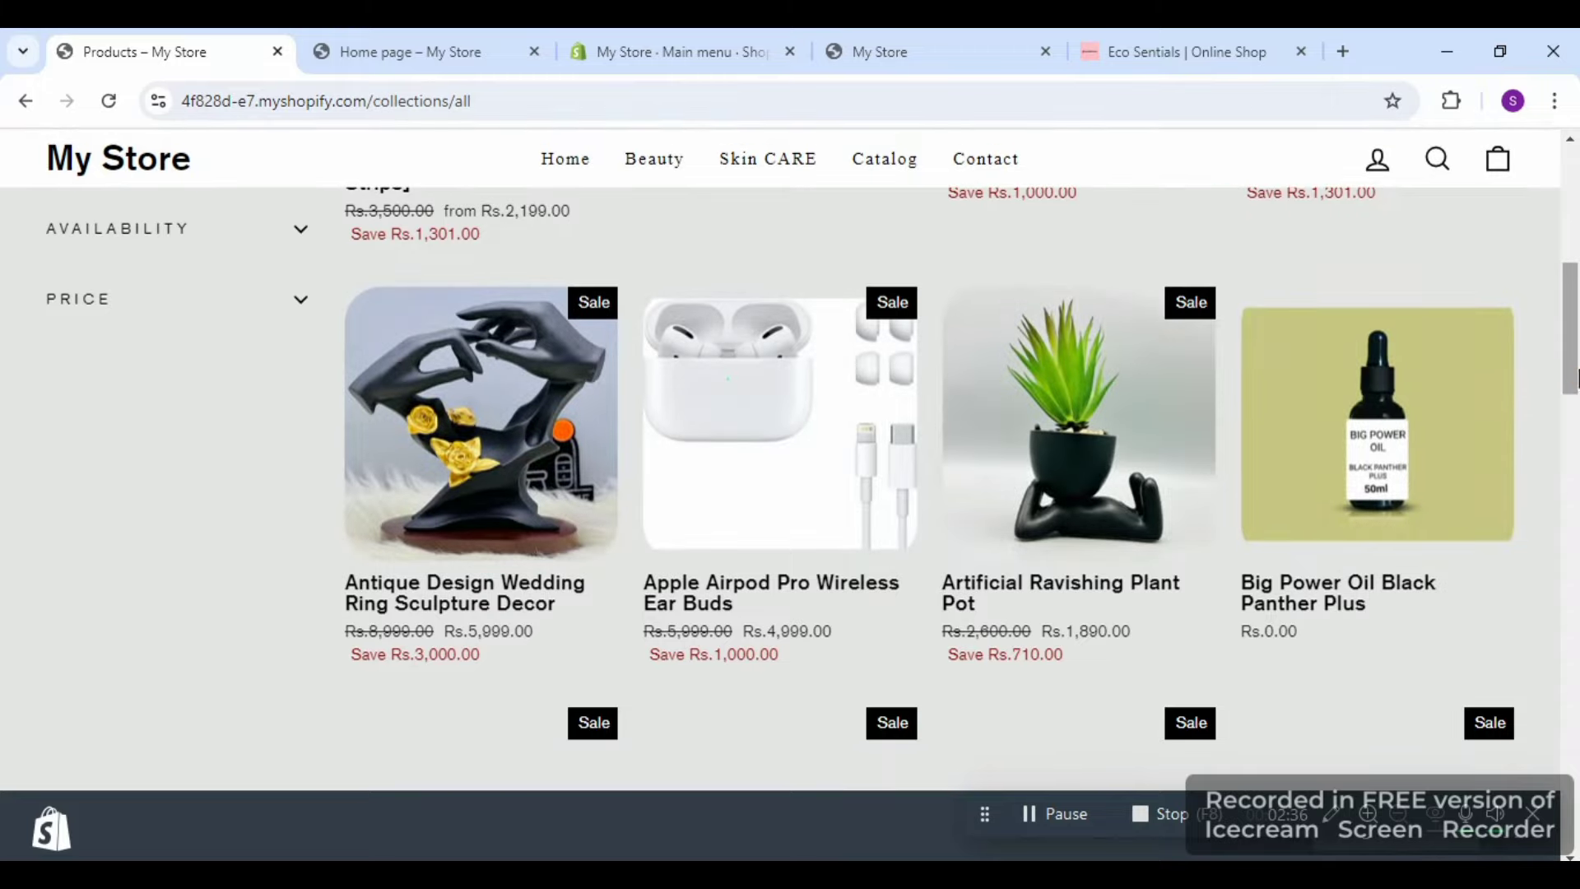
{"action": "left_click_drag", "start_coordinate": [1569, 367], "coordinate": [1577, 191]}
{"action": "left_click", "coordinate": [994, 222]}
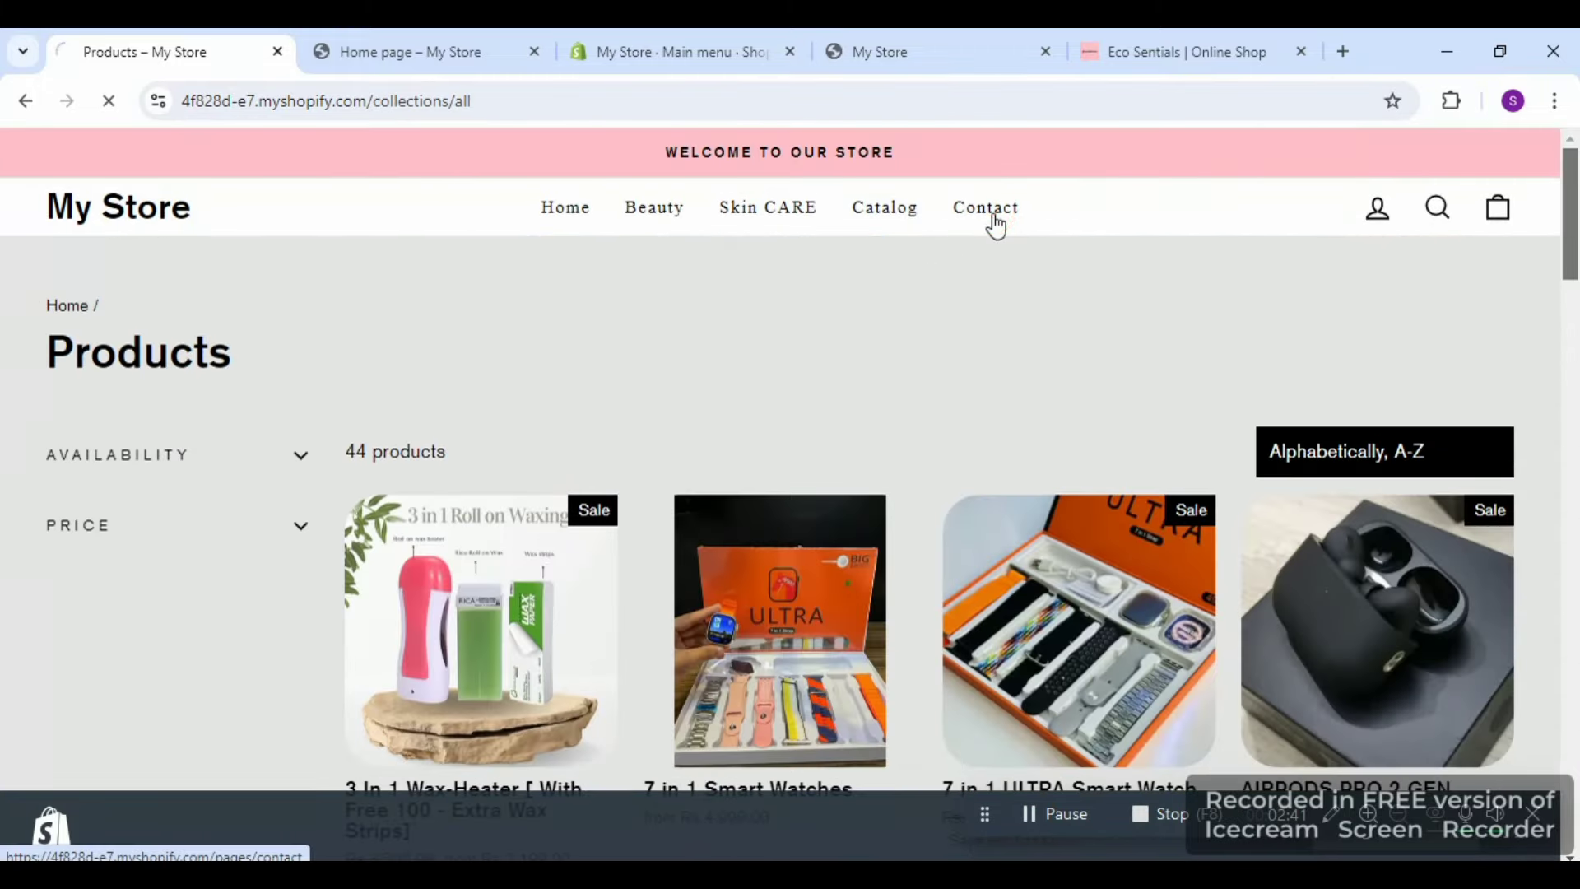
{"action": "scroll", "coordinate": [1390, 590], "scroll_direction": "down", "scroll_amount": 8}
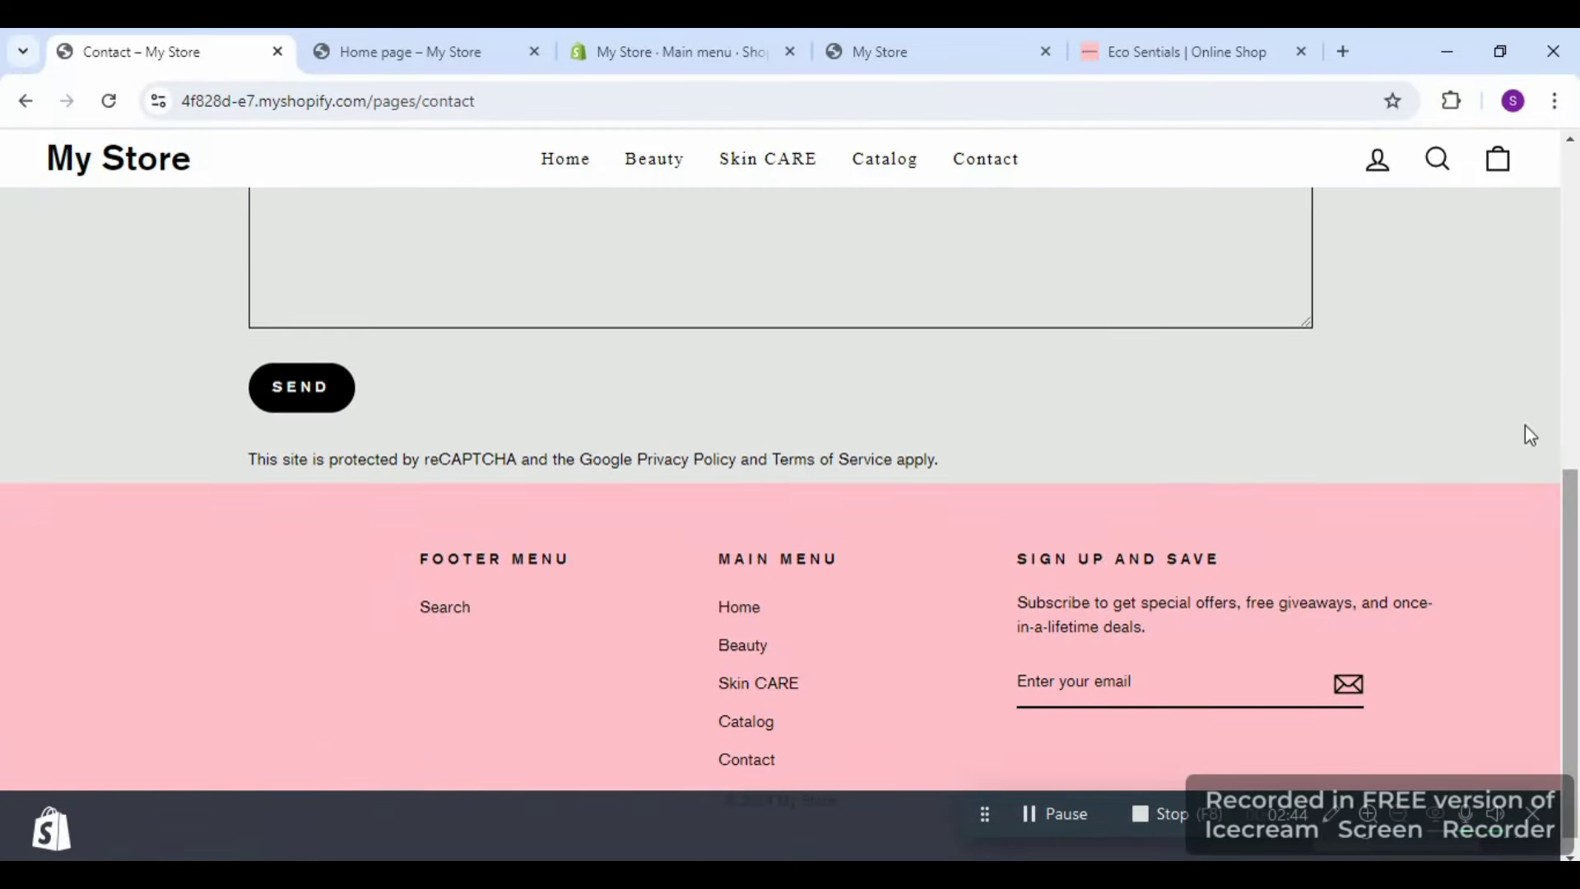
{"action": "scroll", "coordinate": [1527, 431], "scroll_direction": "up", "scroll_amount": 8}
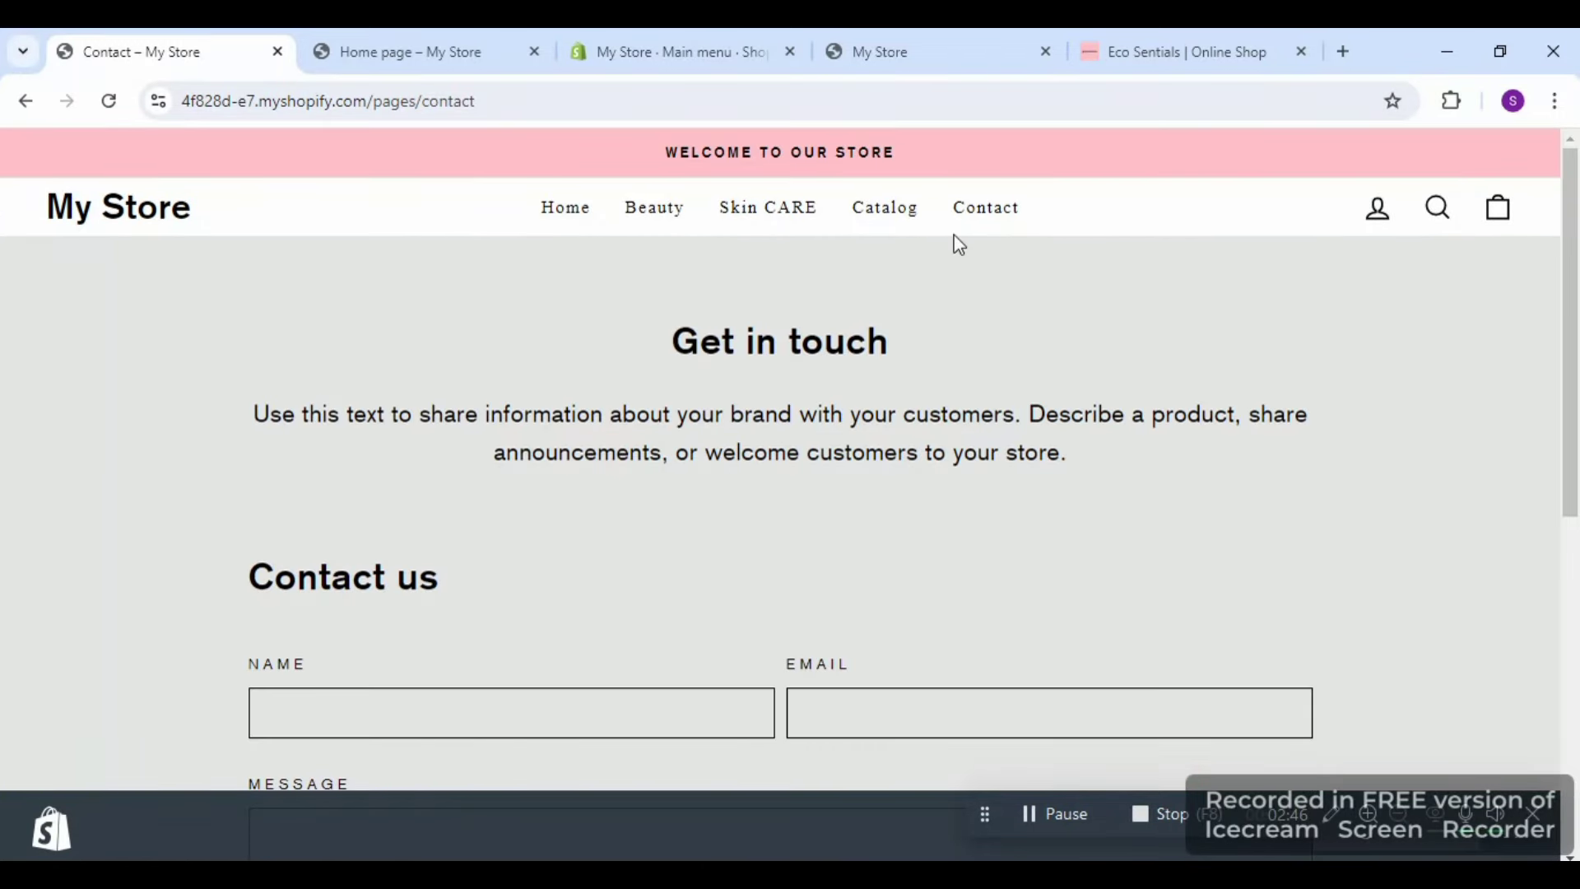
- Return to the storefront home page and examine its sections from the category circles down to Health & Care
{"action": "left_click", "coordinate": [551, 216]}
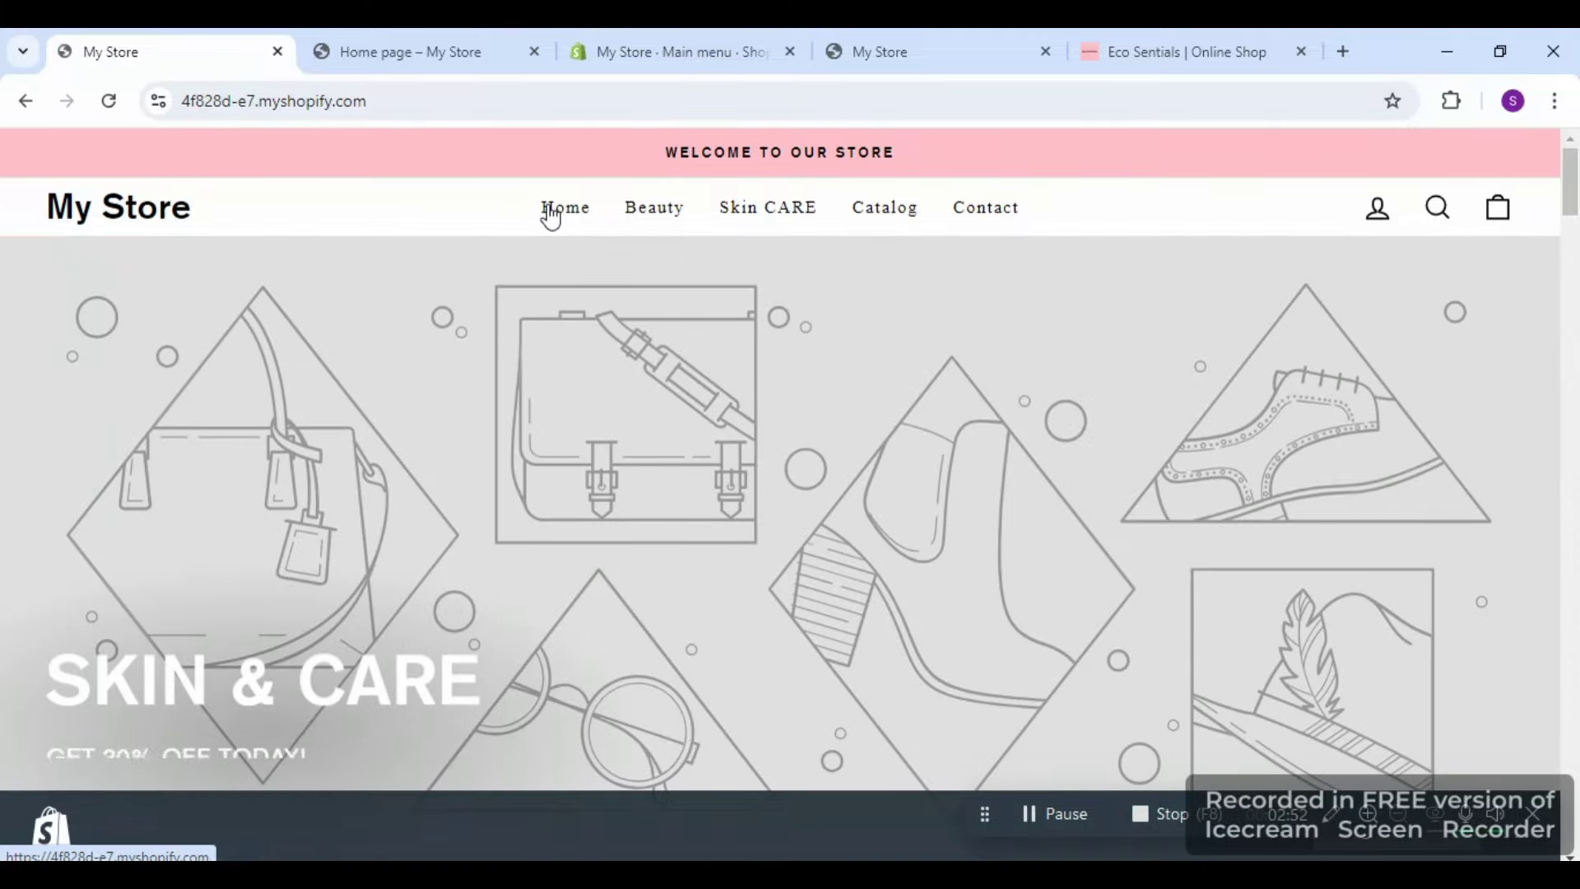
{"action": "left_click_drag", "start_coordinate": [1573, 207], "coordinate": [1573, 282]}
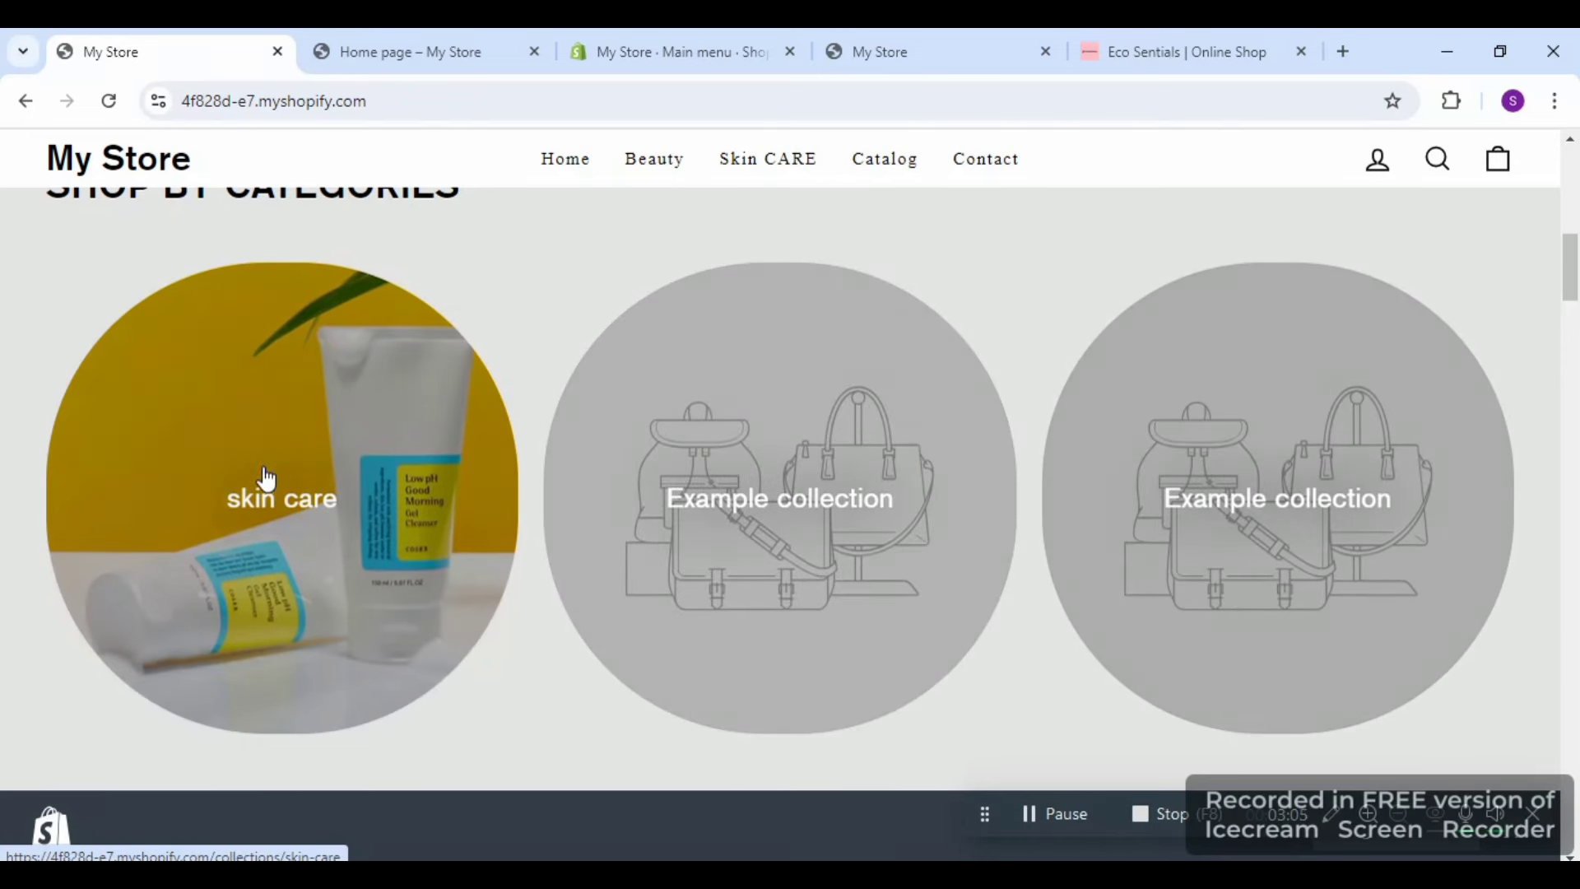
{"action": "left_click_drag", "start_coordinate": [1568, 271], "coordinate": [1571, 414]}
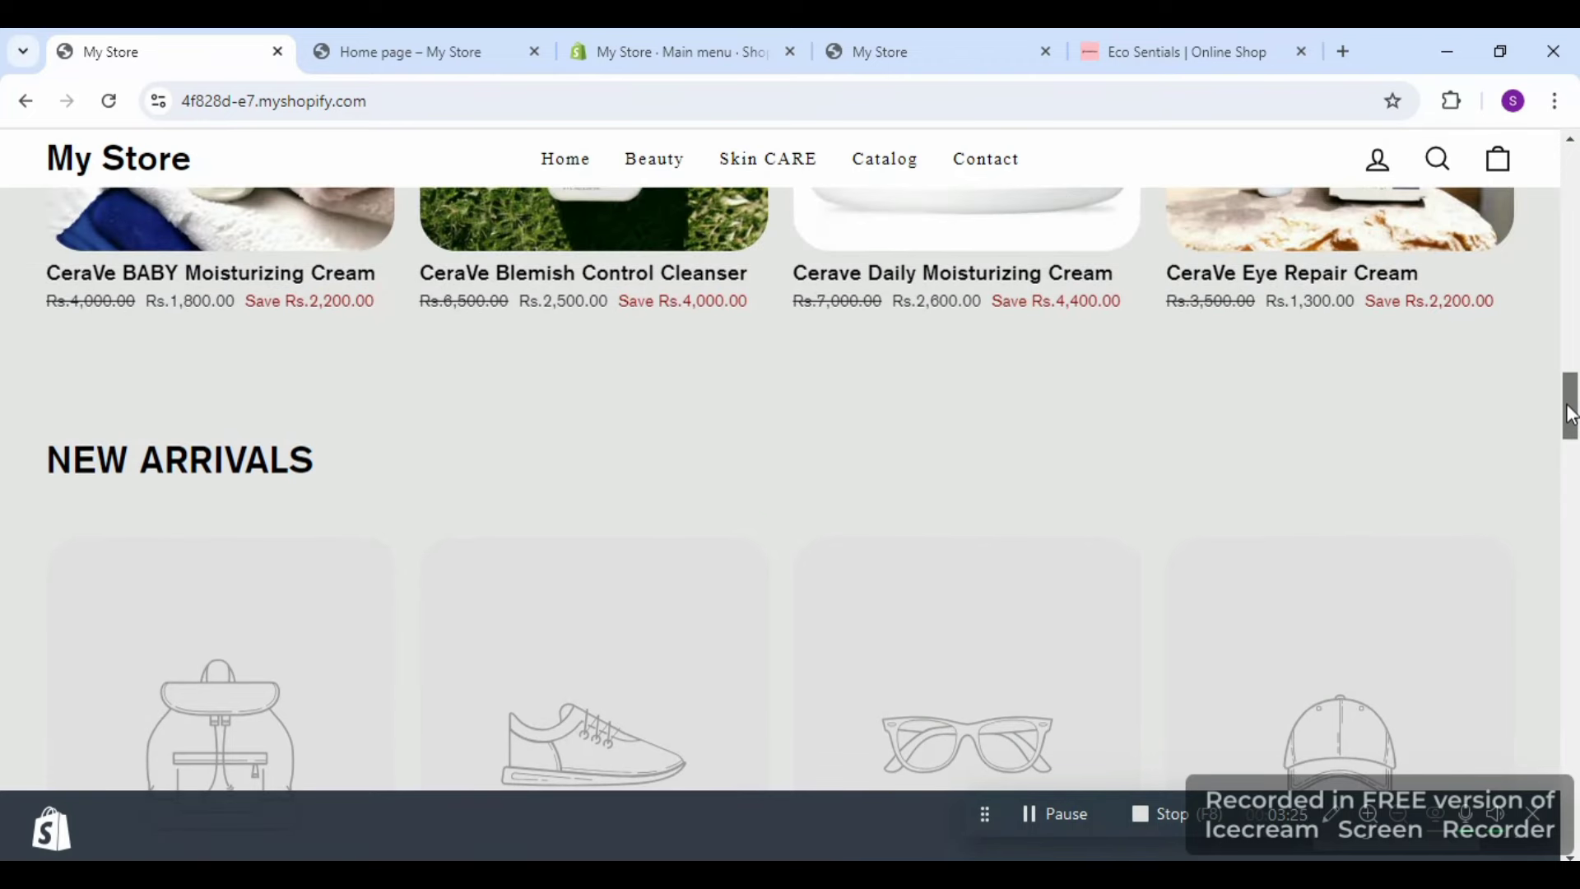
{"action": "left_click_drag", "start_coordinate": [1570, 411], "coordinate": [1555, 568]}
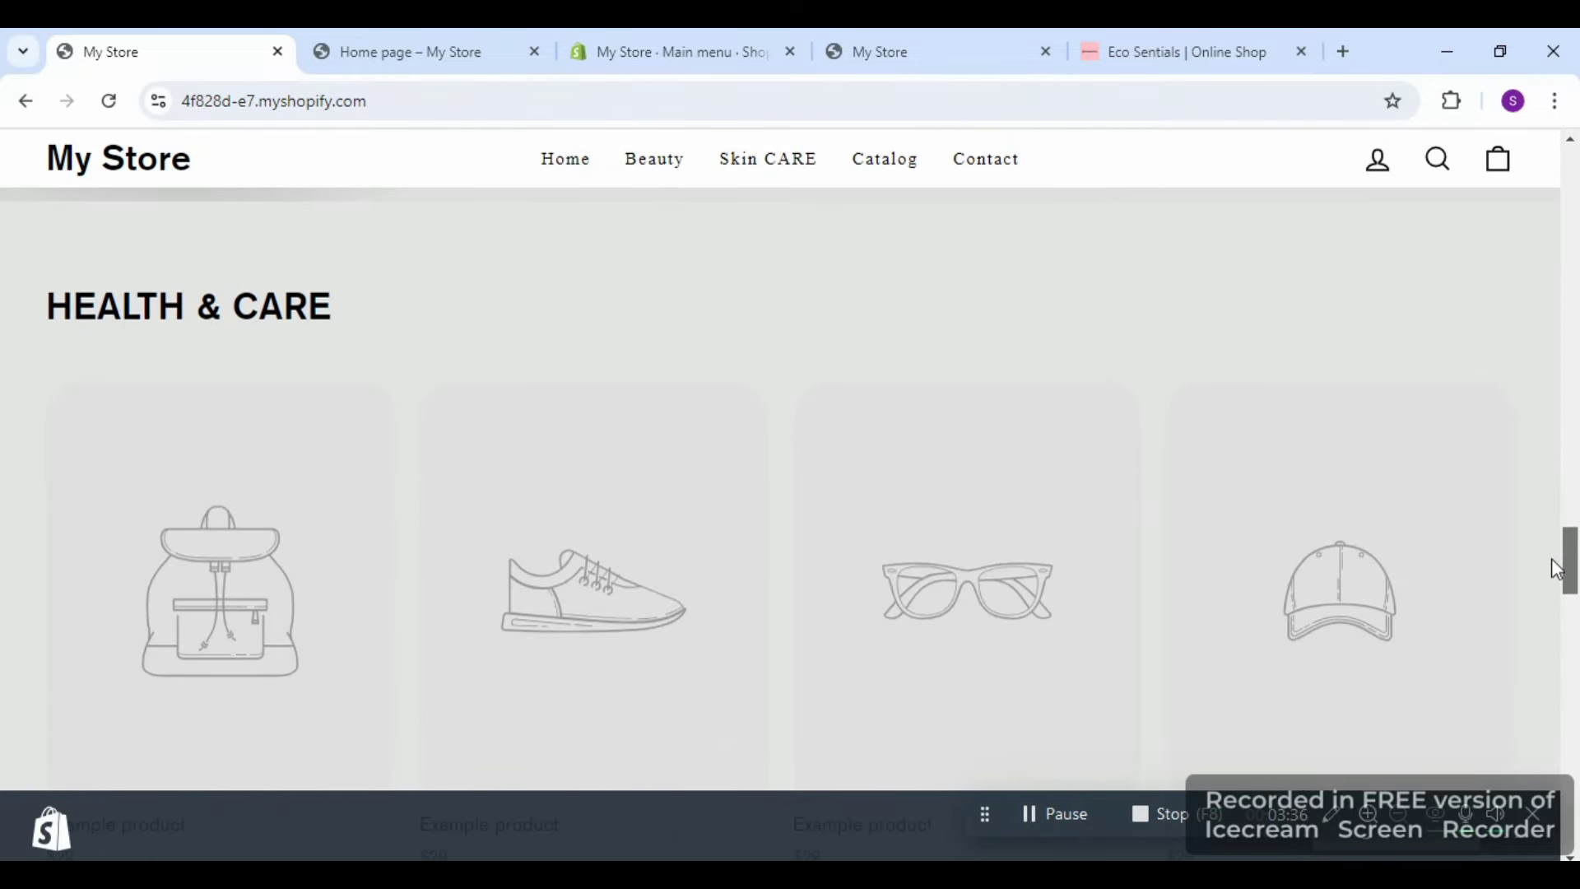
- Return from the storefront to the store admin and open a blank form for a new product collection
{"action": "mouse_move", "coordinate": [1553, 561]}
{"action": "left_mouse_down"}
{"action": "mouse_move", "coordinate": [1558, 751]}
{"action": "mouse_move", "coordinate": [1543, 774]}
{"action": "mouse_move", "coordinate": [1560, 284]}
{"action": "mouse_move", "coordinate": [1497, 45]}
{"action": "left_mouse_up"}
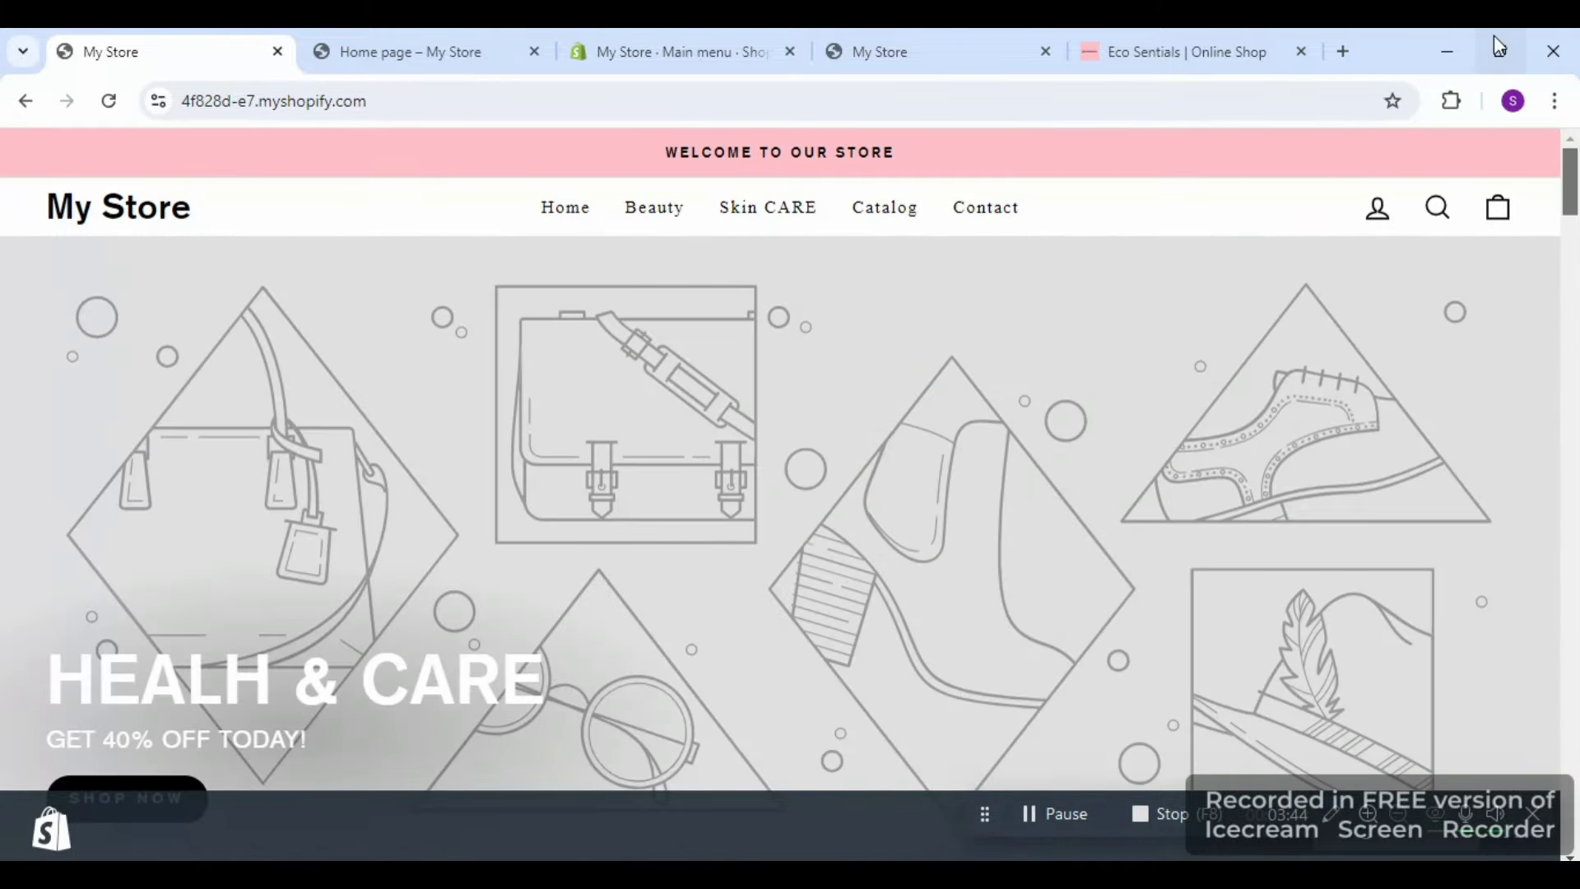
{"action": "left_click", "coordinate": [606, 50]}
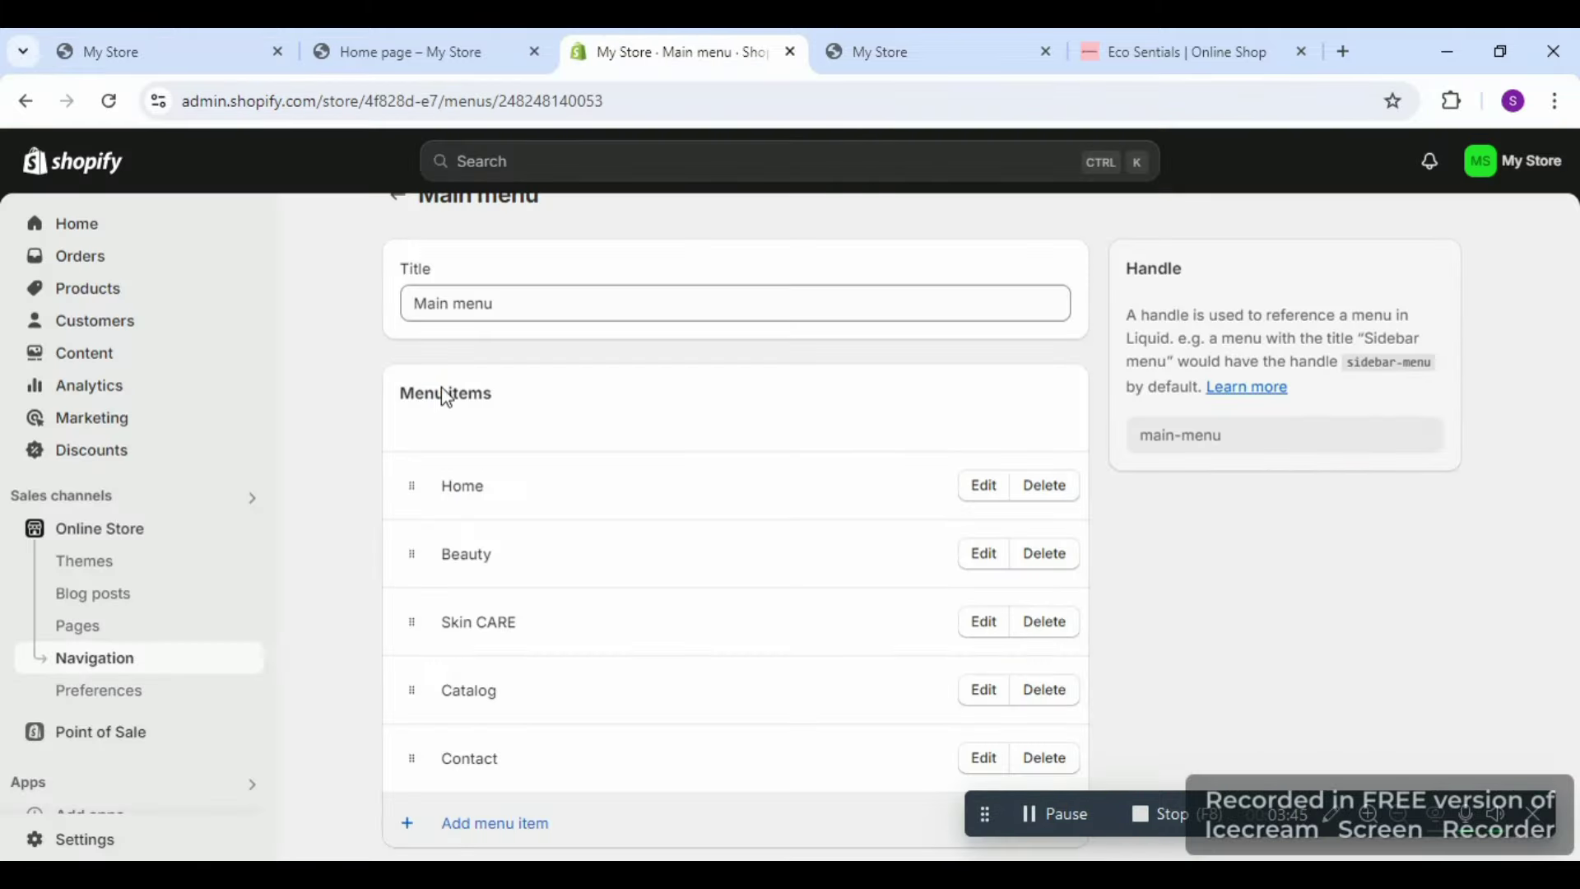
{"action": "left_click", "coordinate": [77, 293]}
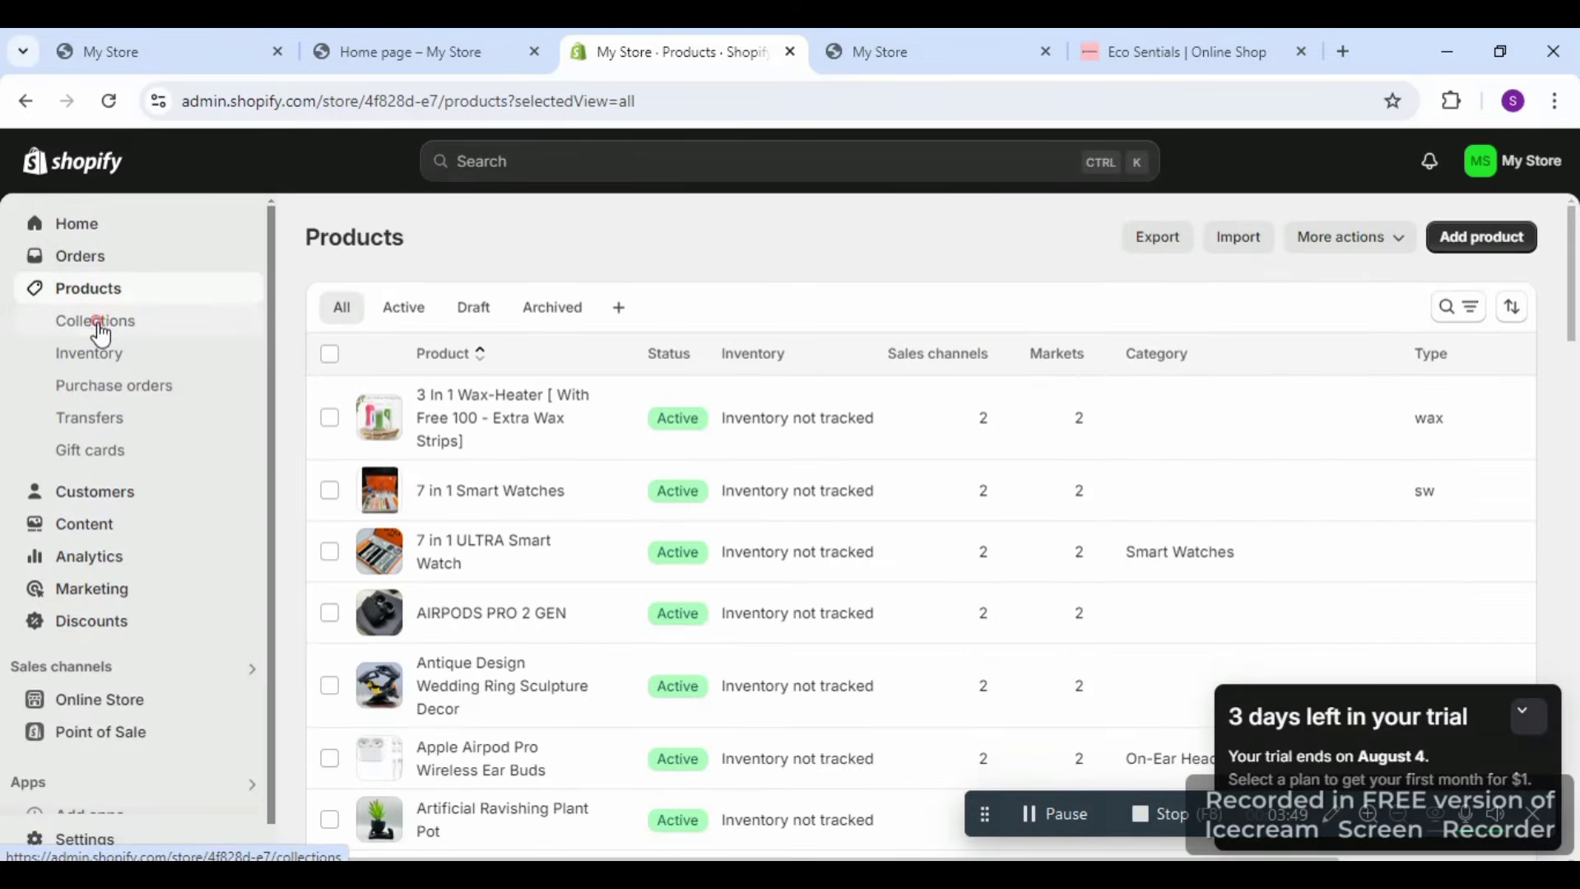
{"action": "left_click", "coordinate": [96, 323]}
{"action": "left_click", "coordinate": [1421, 247]}
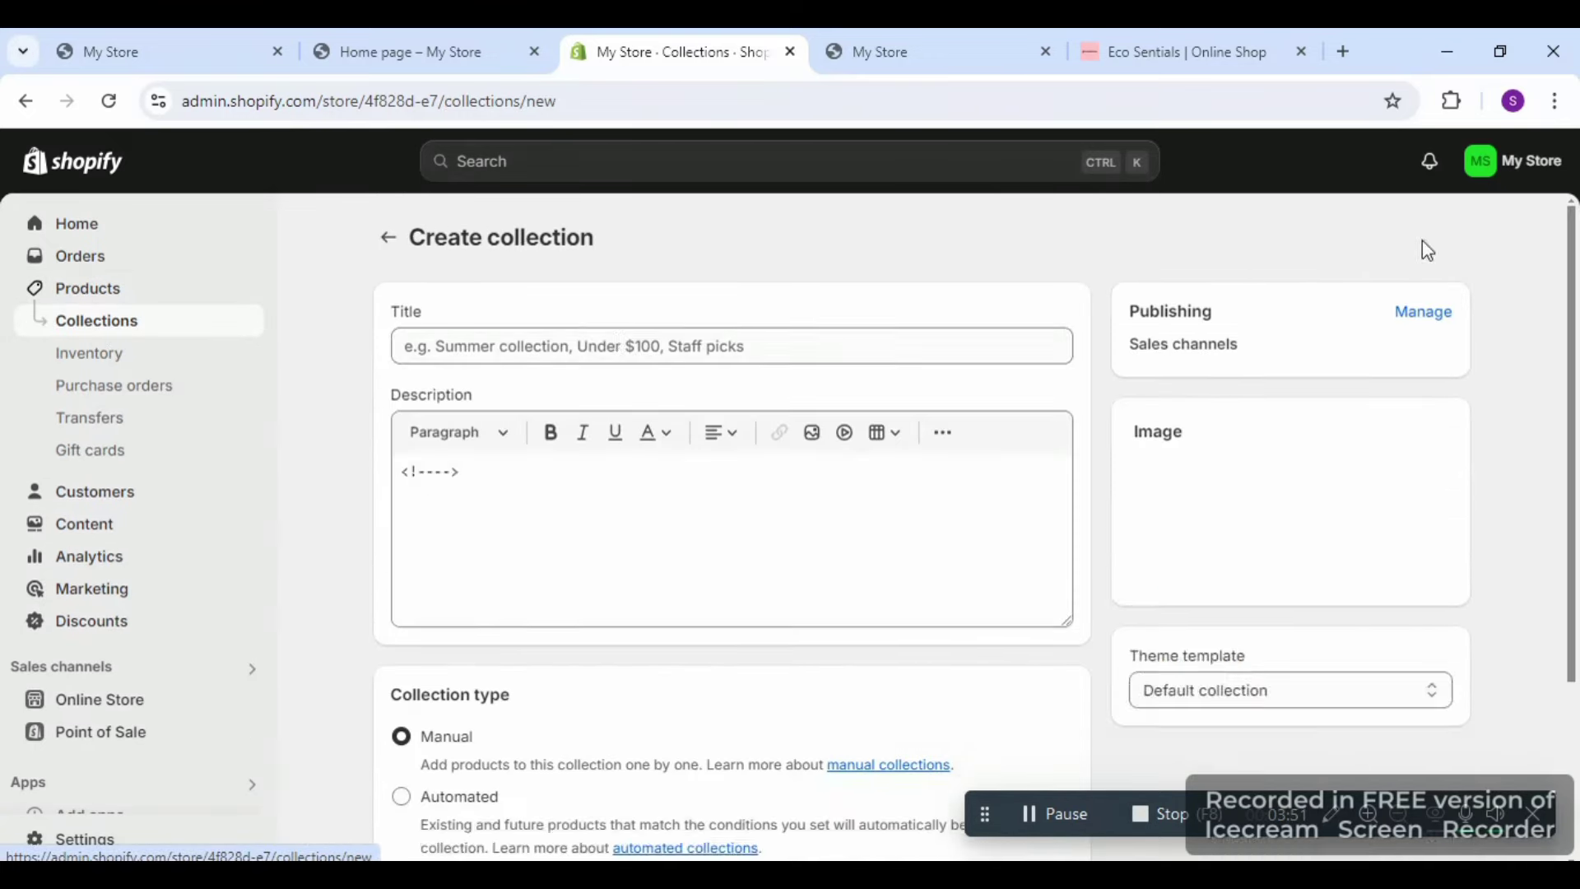
- Title the new collection "New Arrival" and save it
{"action": "left_click", "coordinate": [583, 344]}
{"action": "type", "text": "new"}
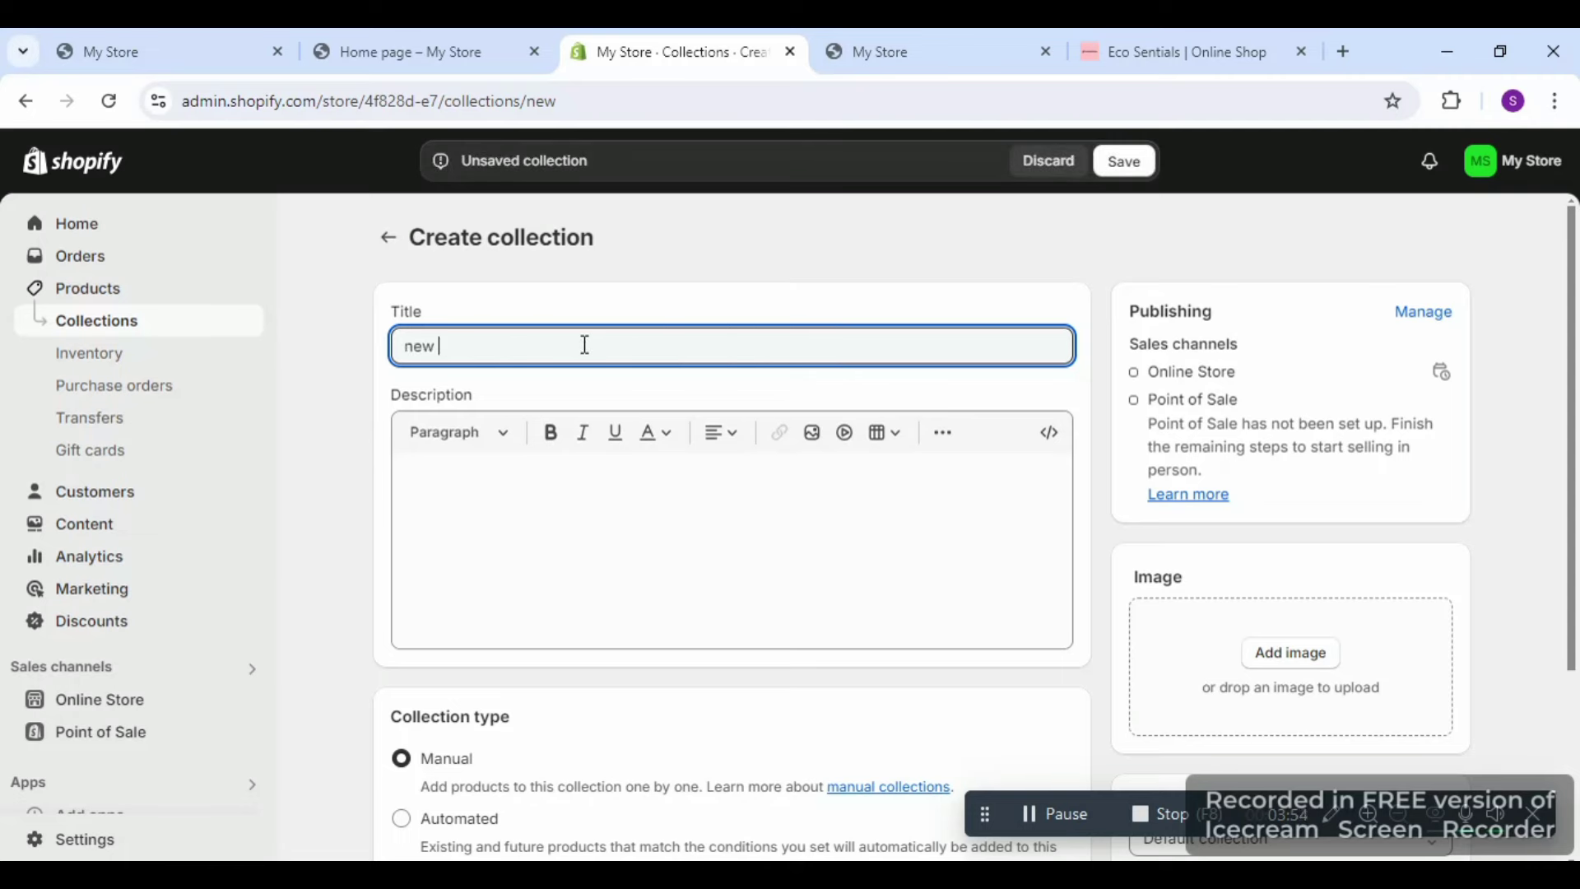
{"action": "key", "text": "BackSpace"}
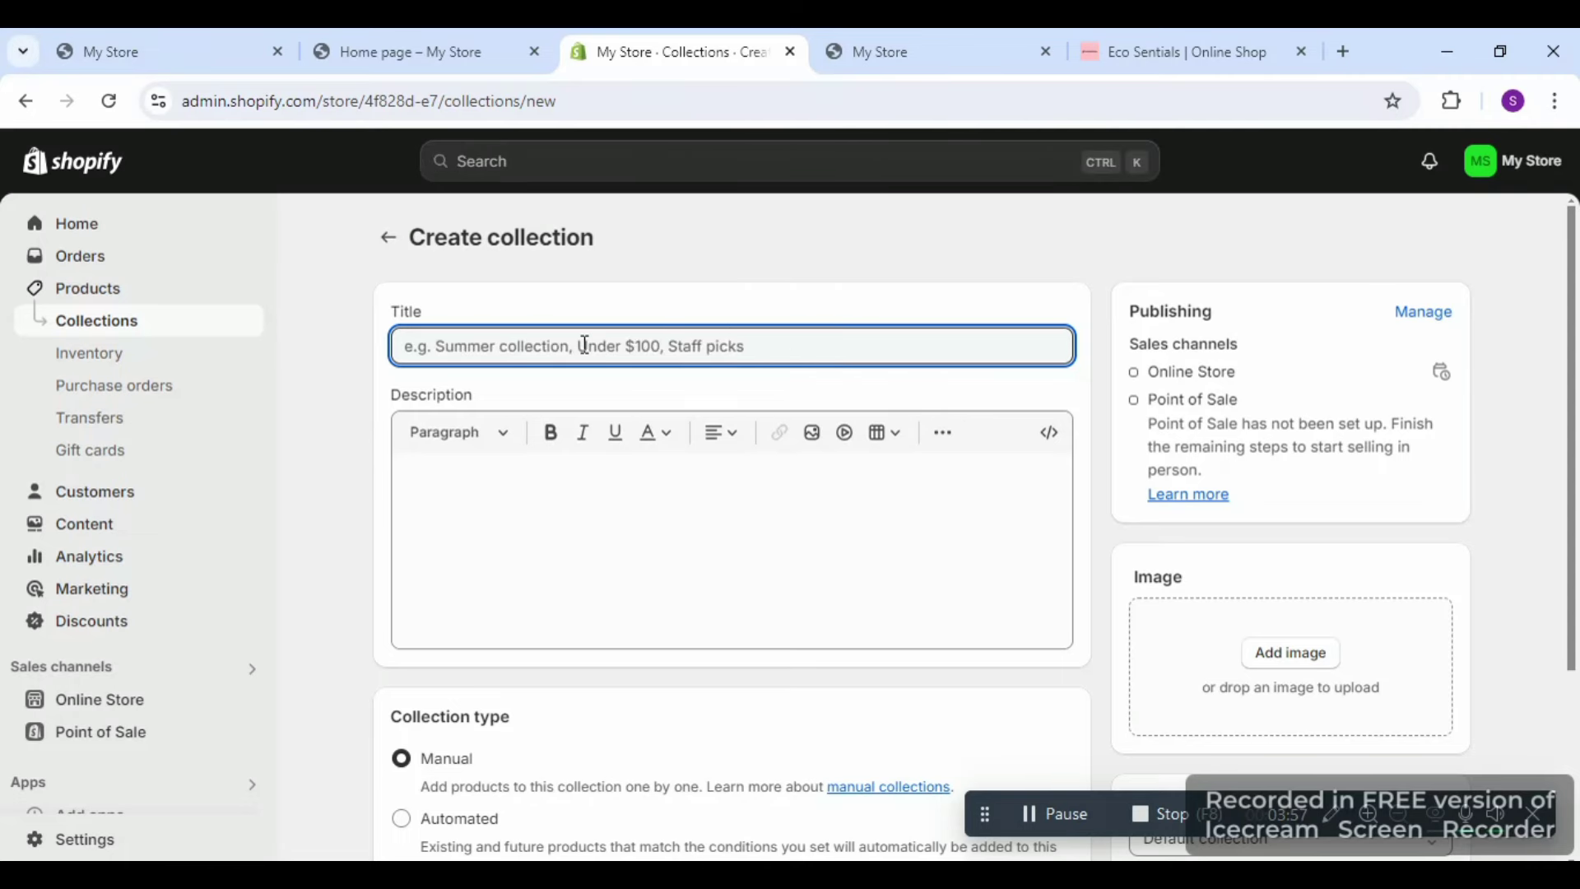
{"action": "type", "text": "NEW"}
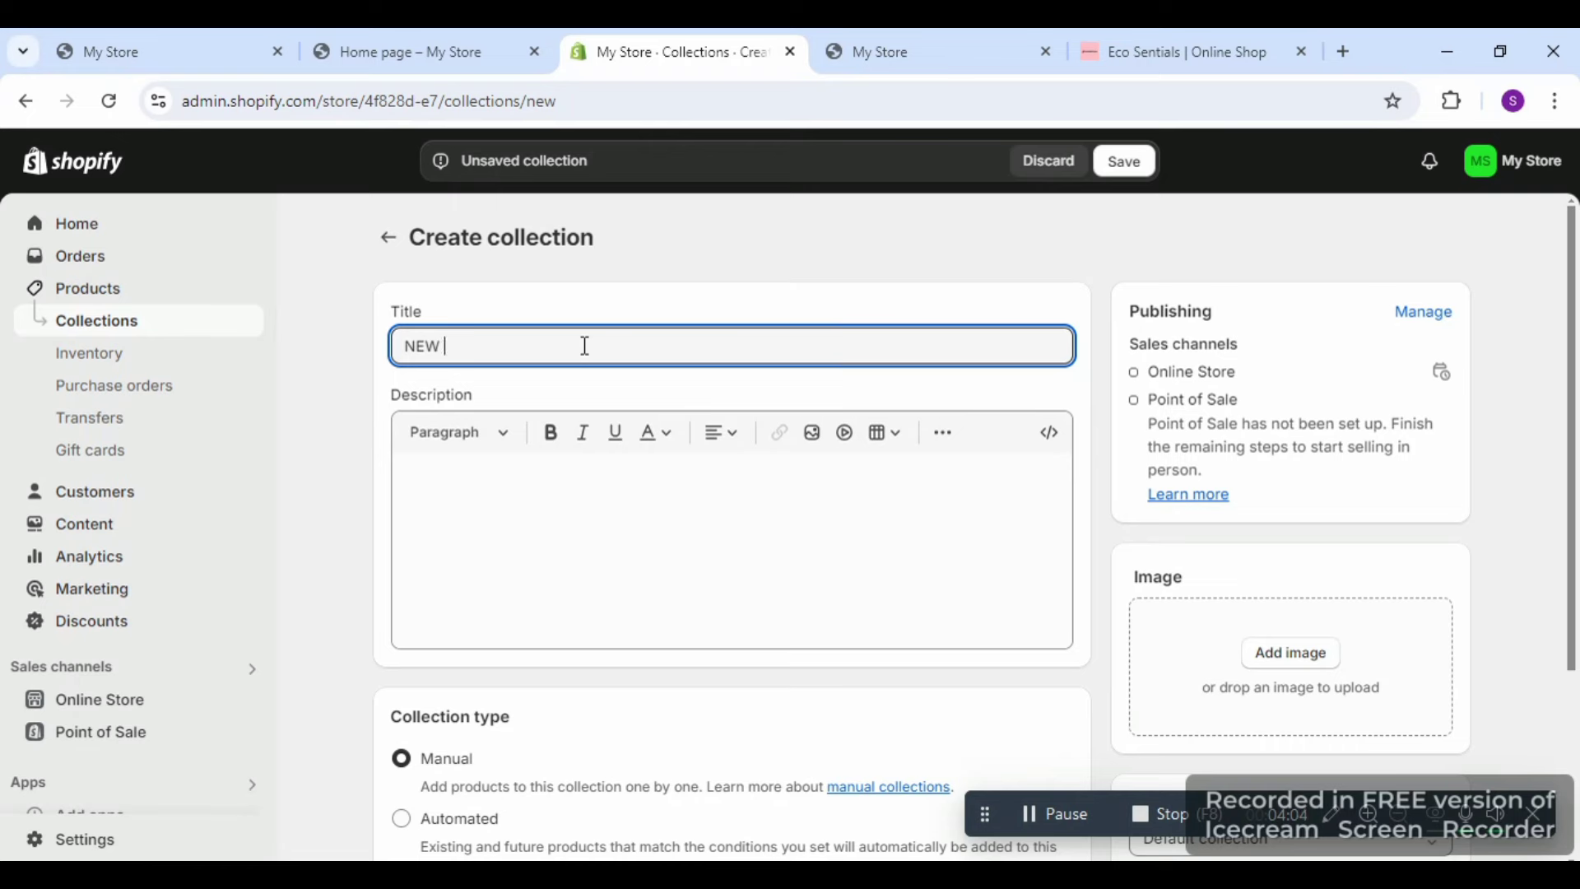
{"action": "key", "text": "BackSpace"}
{"action": "key", "text": "BackSpace"}
{"action": "key", "text": "BackSpace"}
{"action": "type", "text": "New"}
{"action": "left_click", "coordinate": [1127, 160]}
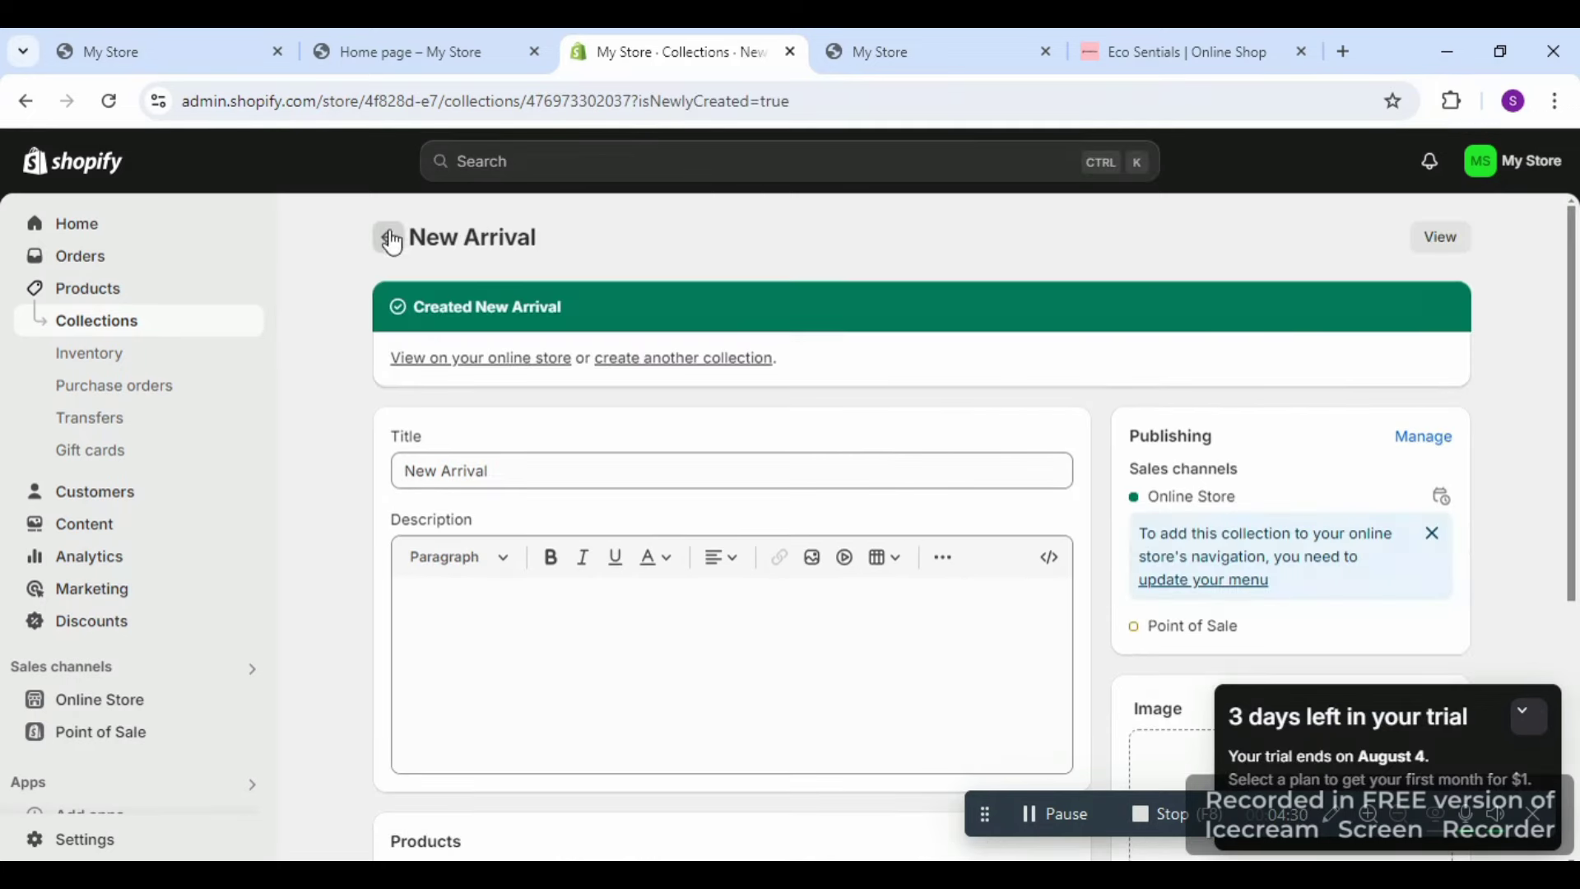
- Reopen the New Arrival collection from the collections list and search for products to add with "a"
{"action": "left_click", "coordinate": [395, 238]}
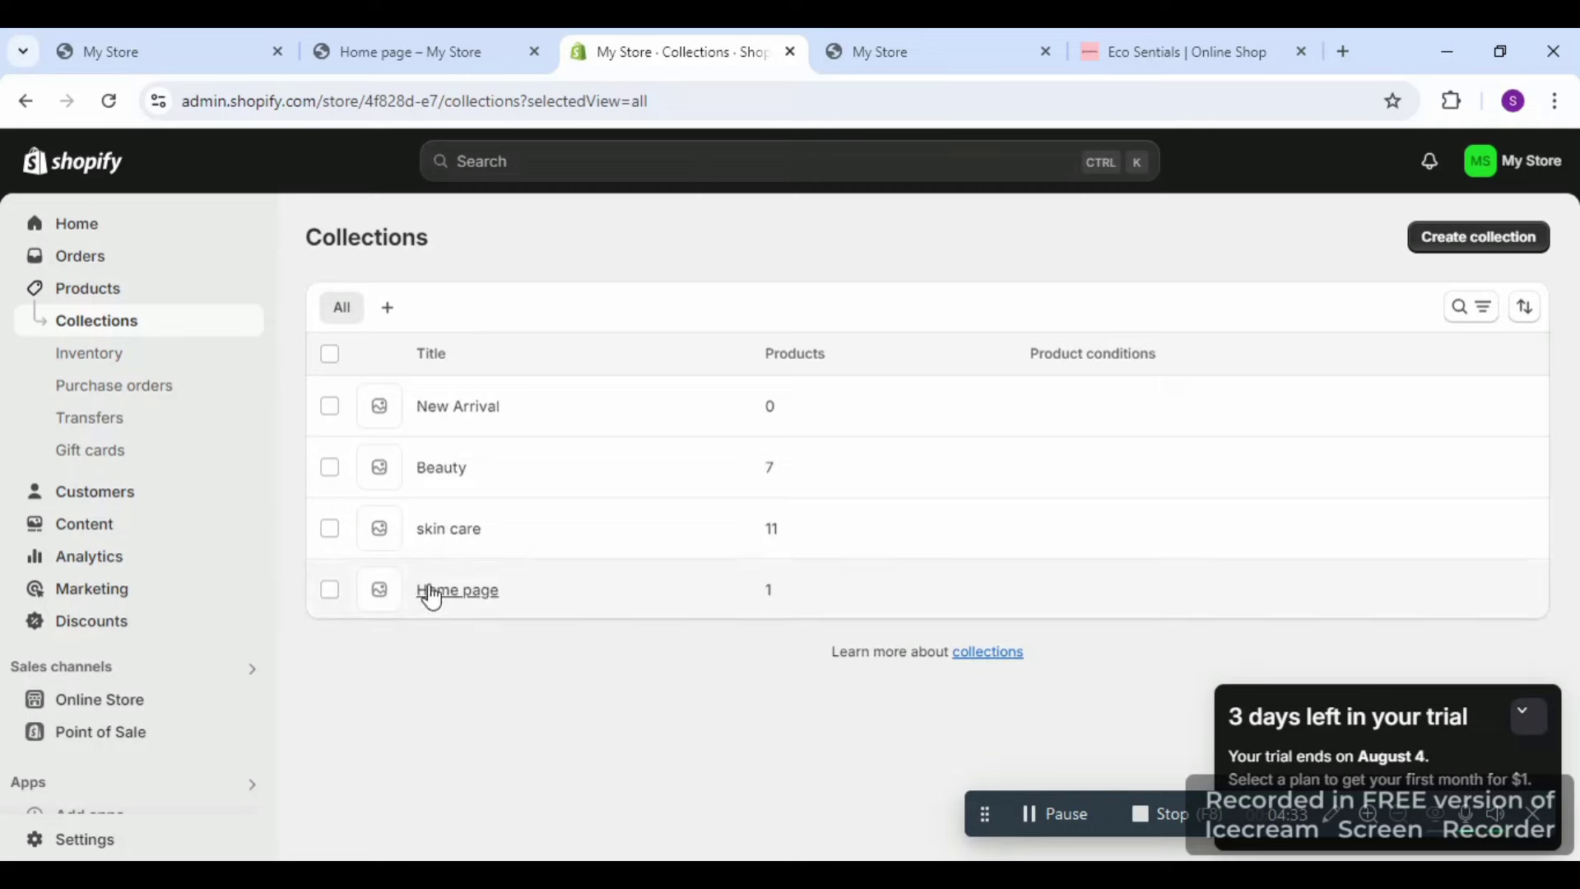
{"action": "left_click", "coordinate": [452, 412]}
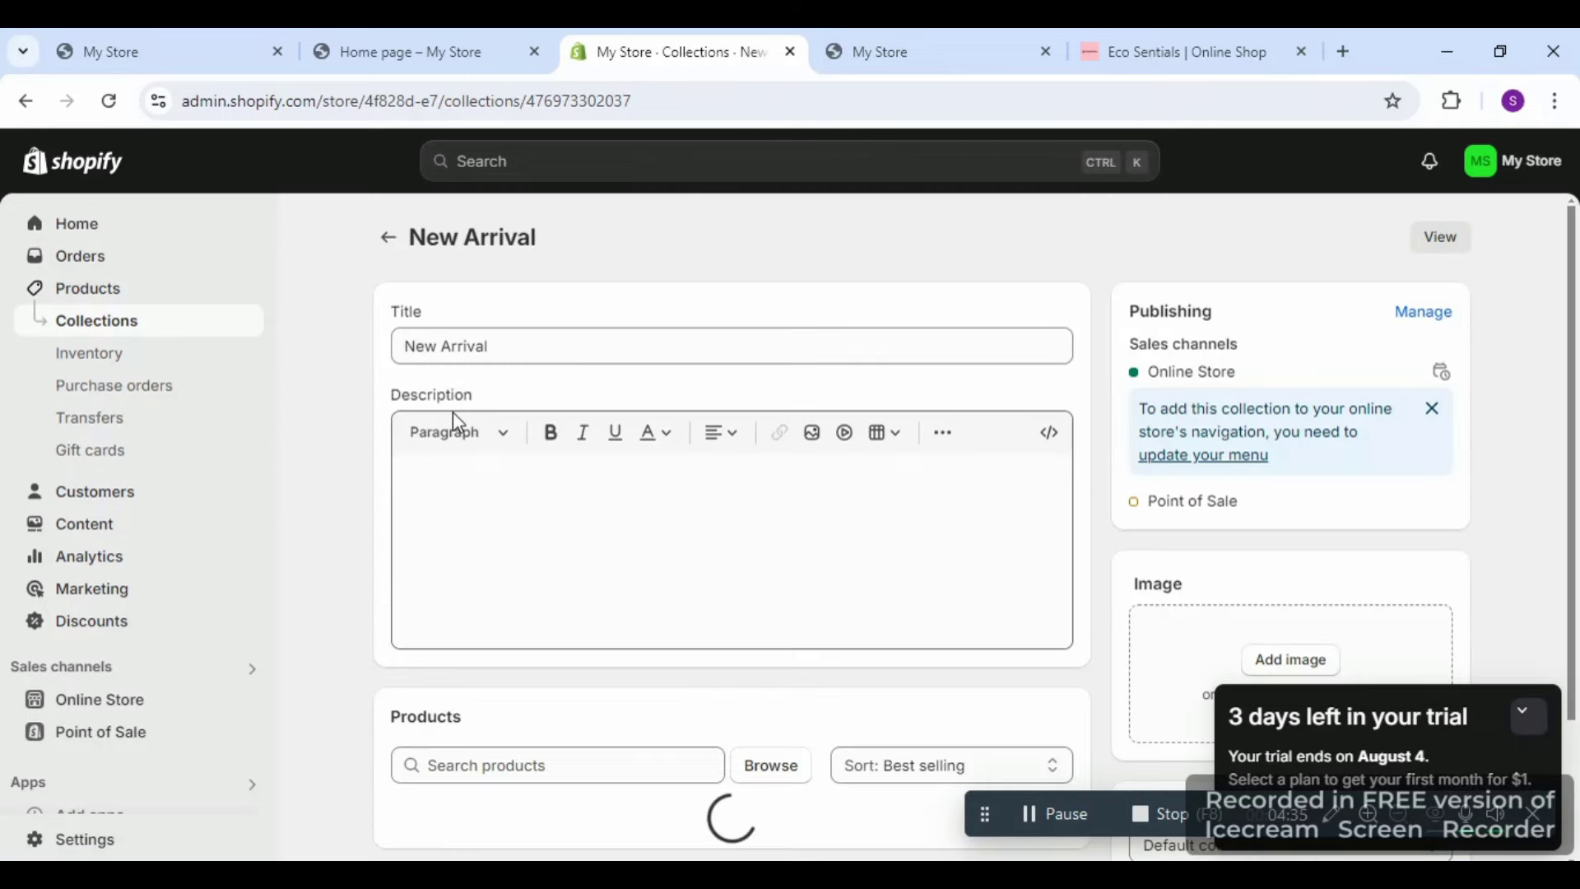
{"action": "scroll", "coordinate": [1530, 658], "scroll_direction": "down", "scroll_amount": 4}
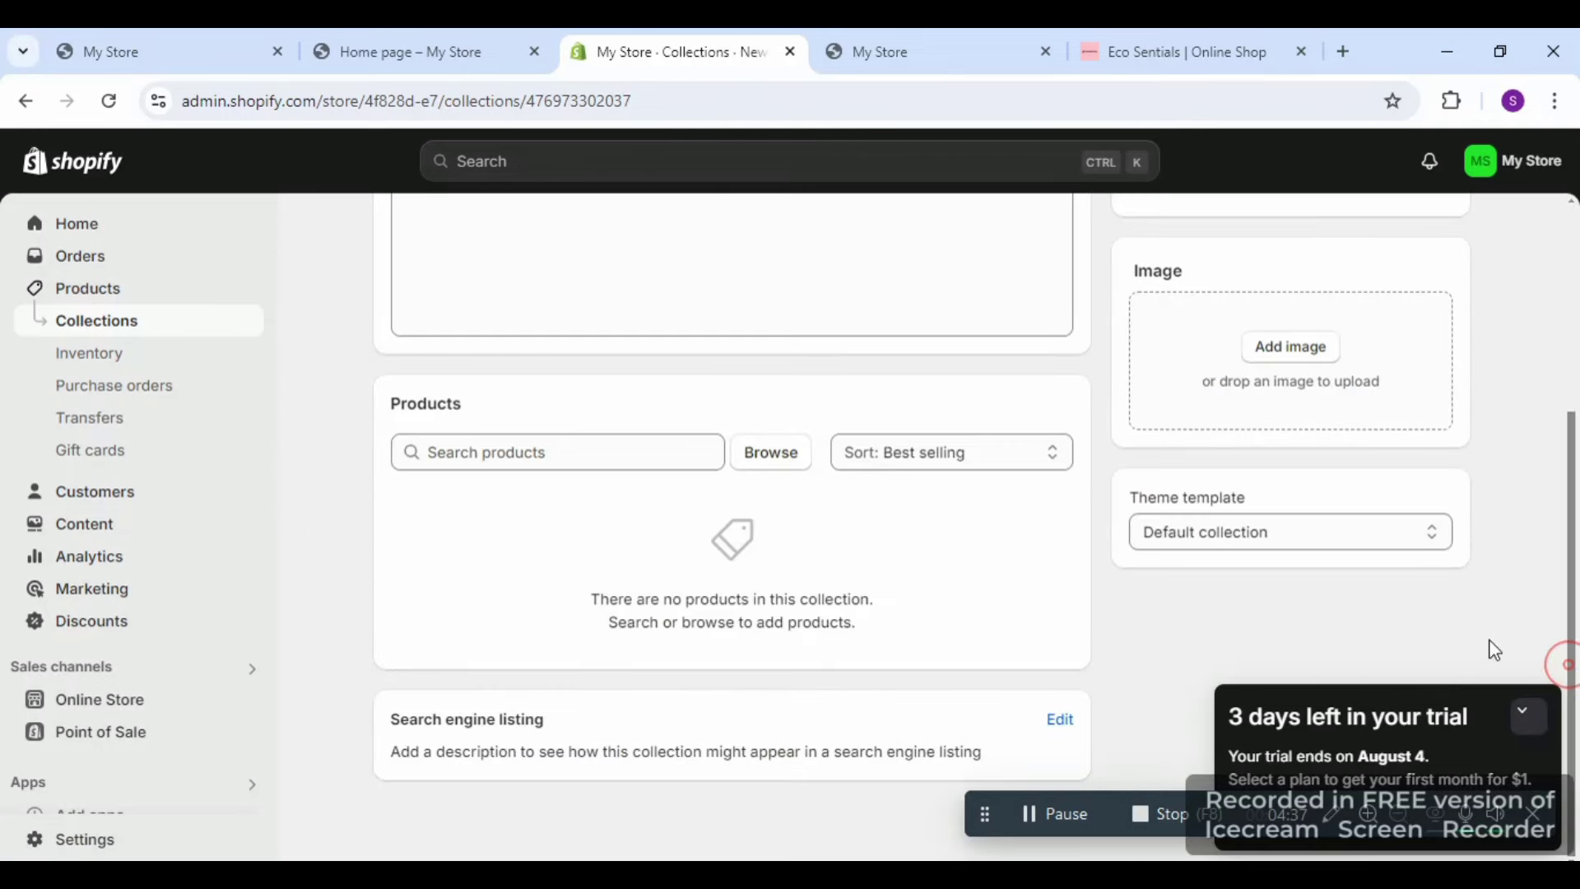
{"action": "left_click", "coordinate": [493, 457]}
{"action": "type", "text": "s"}
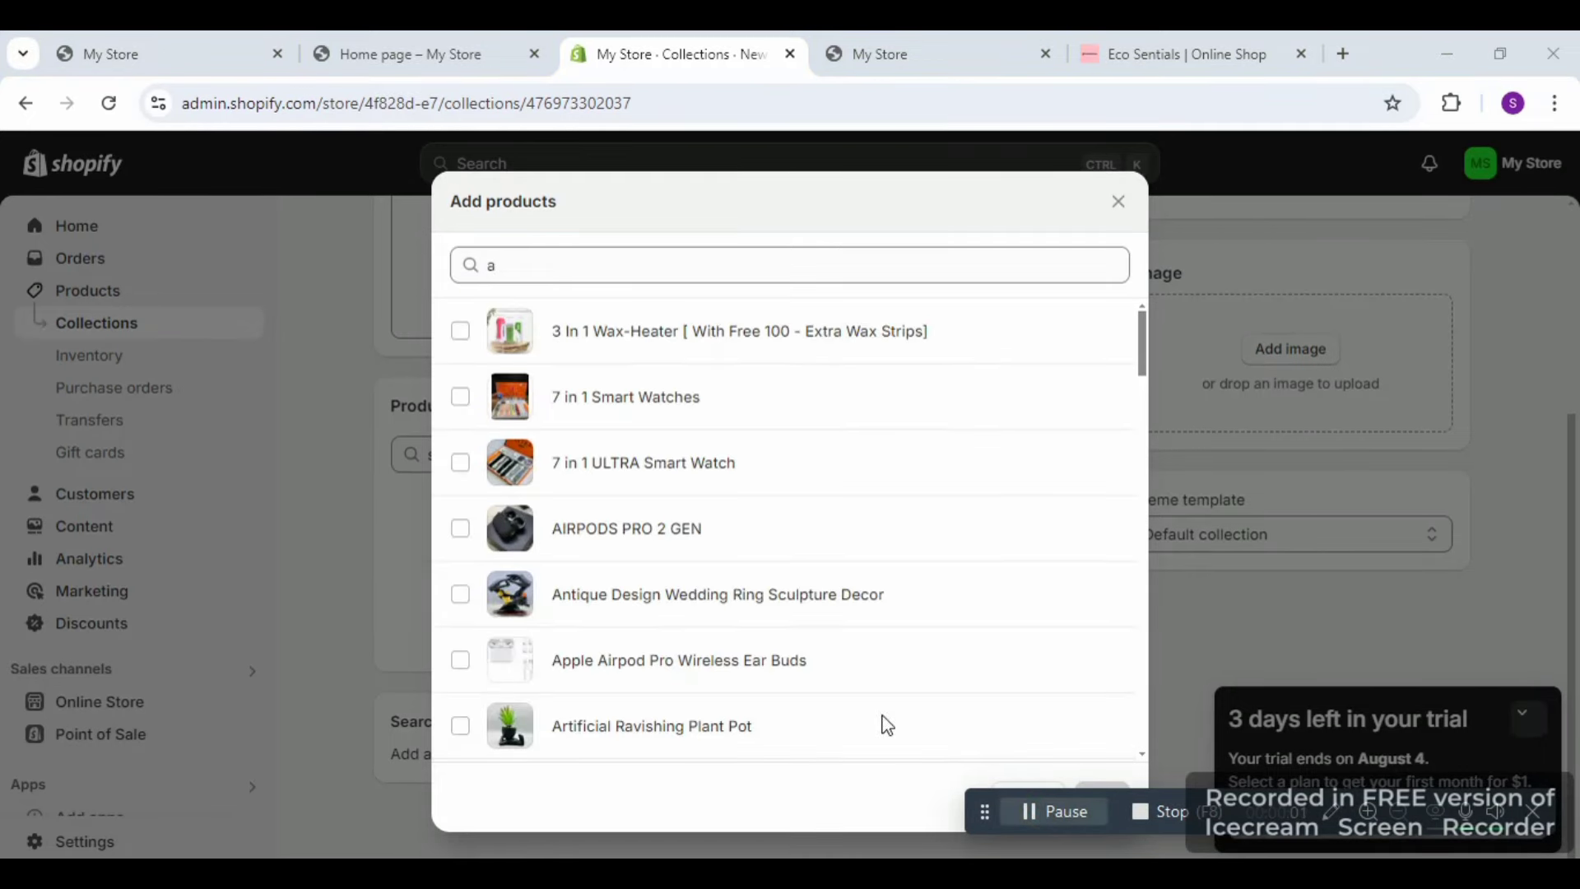
- Add both 7 in 1 smart watches, AIRPODS PRO 2 GEN, Antique Design ring decor, Apple Airpod Pro buds and Artificial Ravishing Plant Pot to New Arrival
{"action": "left_click", "coordinate": [459, 596]}
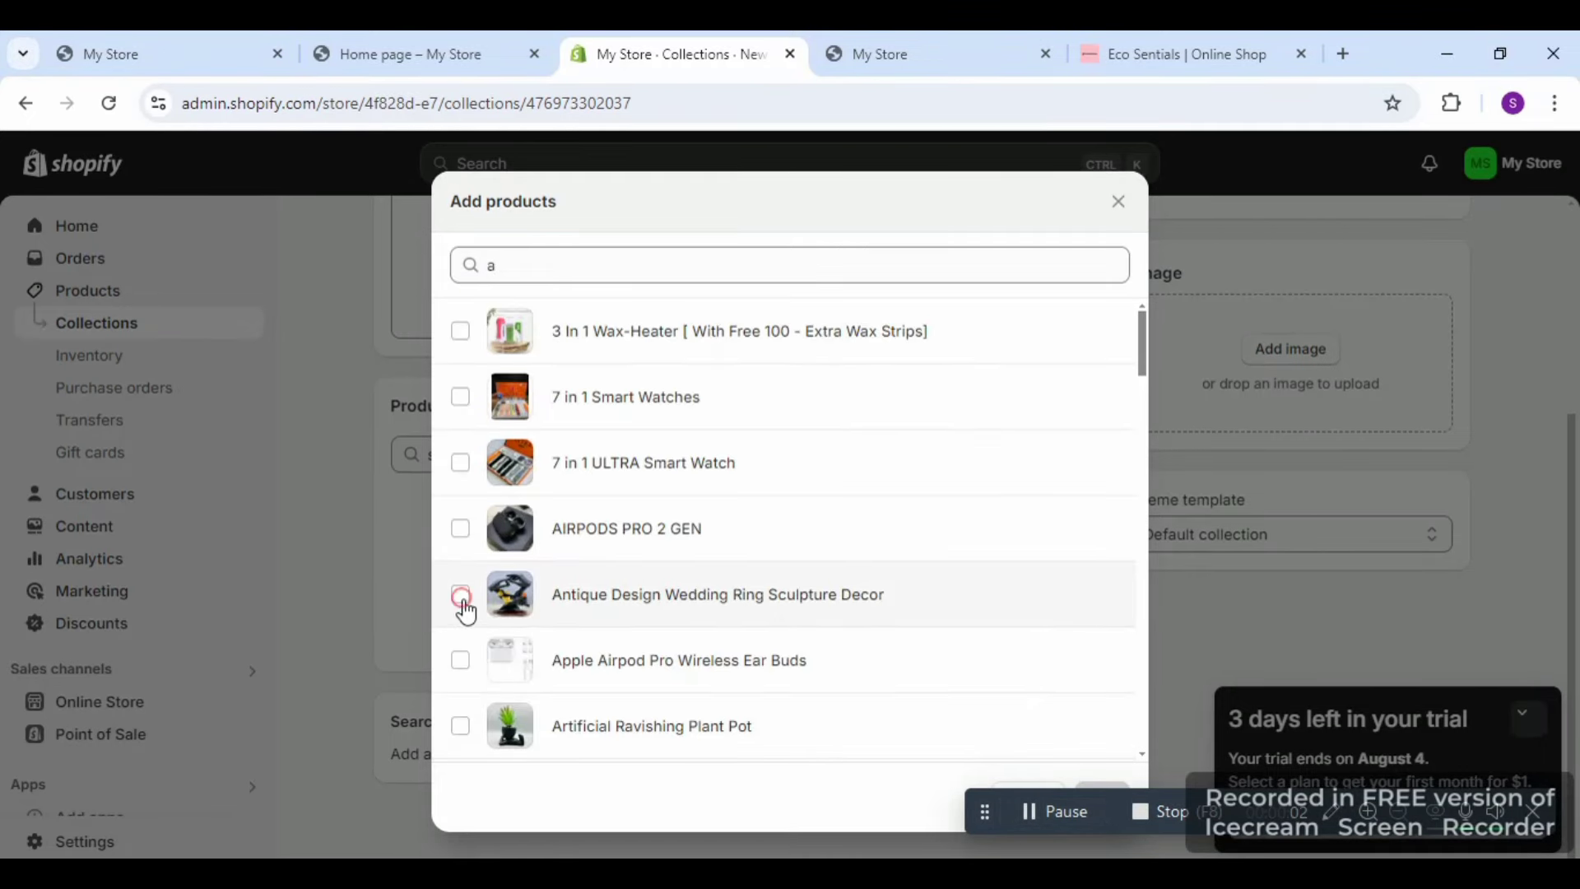
{"action": "left_click", "coordinate": [462, 659]}
{"action": "left_click", "coordinate": [461, 463]}
{"action": "left_click", "coordinate": [460, 530]}
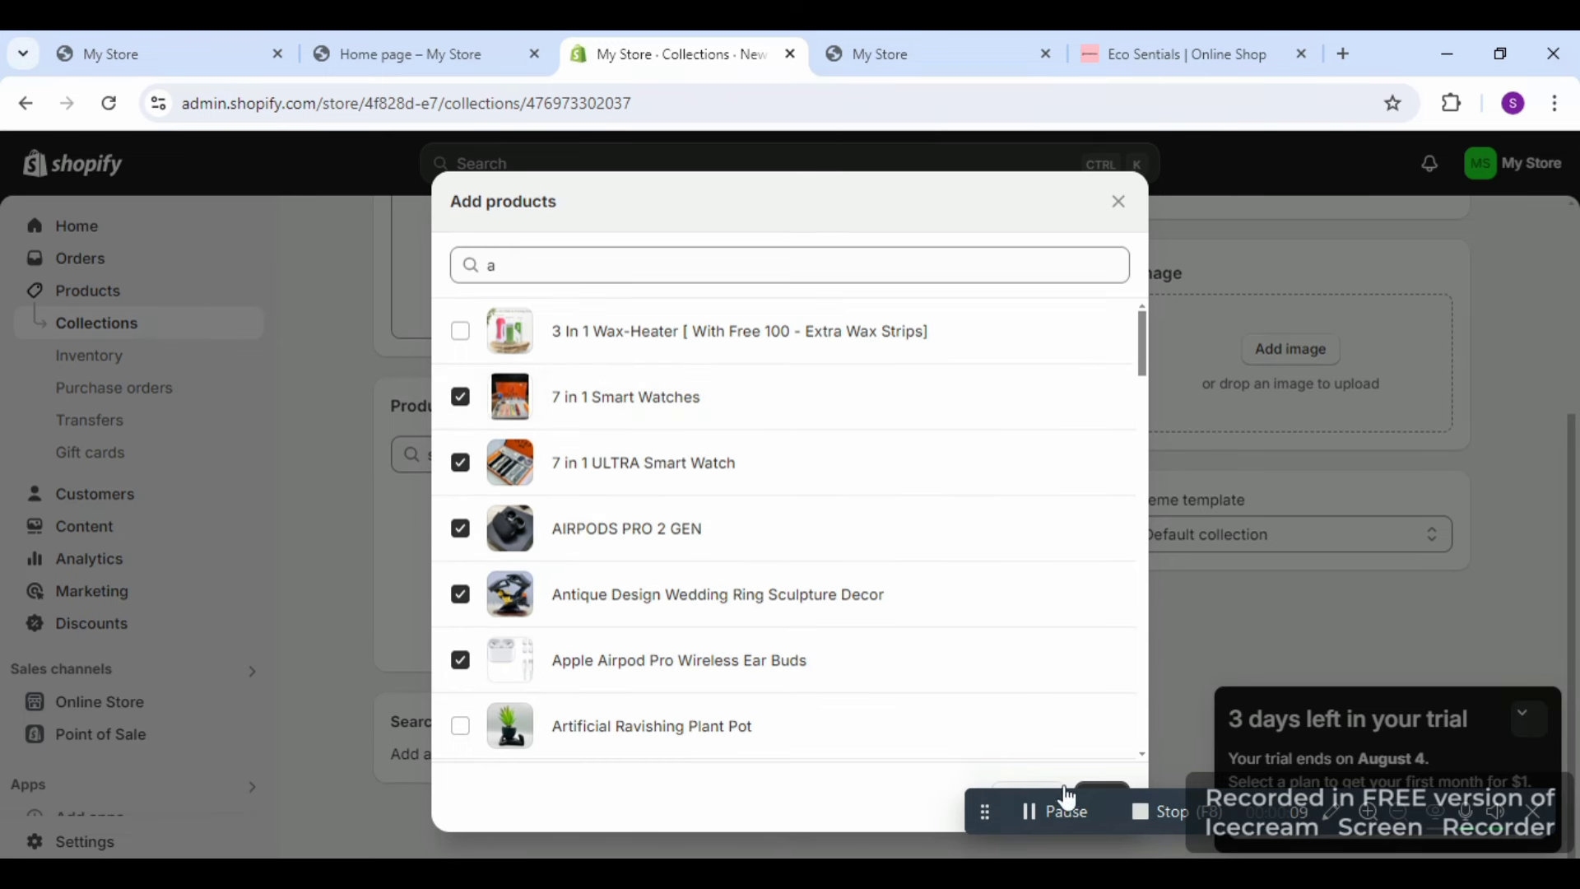
{"action": "left_click", "coordinate": [460, 726]}
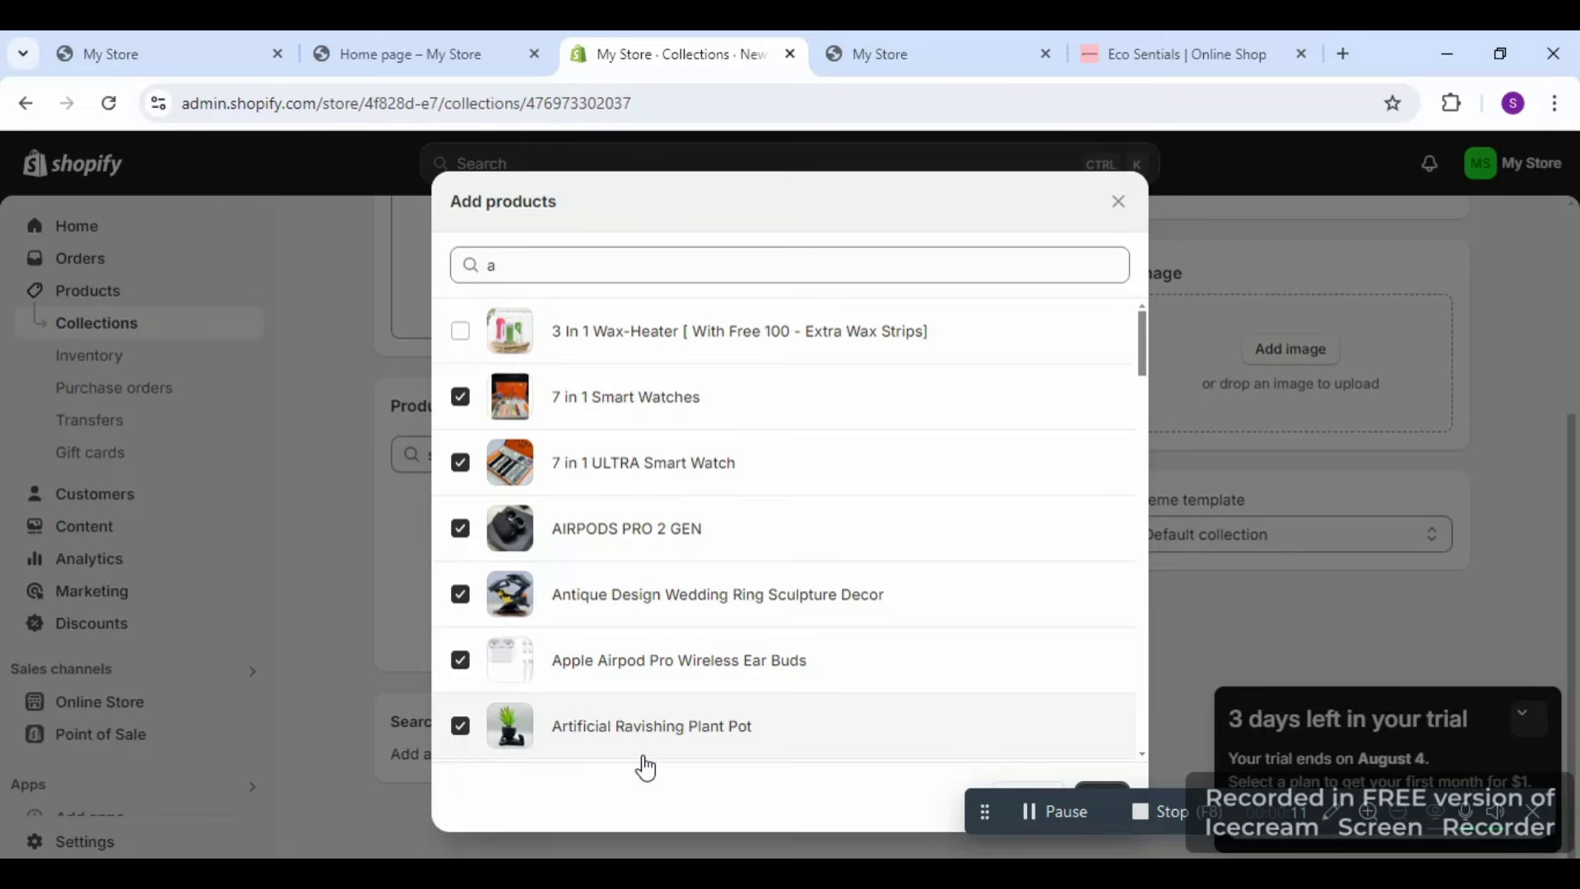
{"action": "left_click", "coordinate": [1096, 786]}
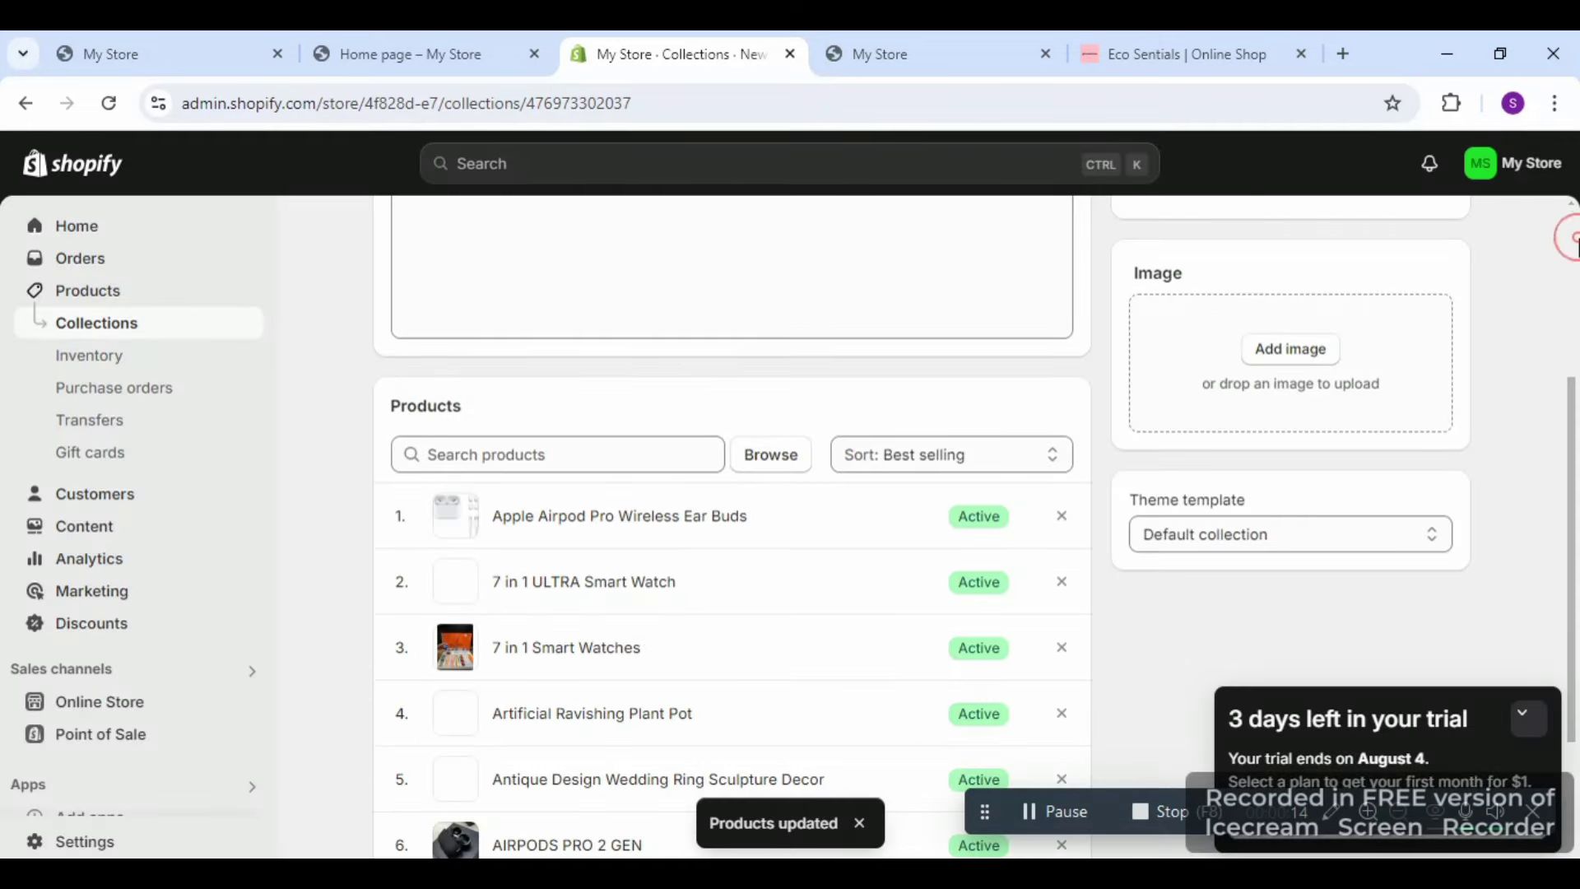
{"action": "left_click", "coordinate": [1573, 238]}
{"action": "left_click", "coordinate": [388, 238]}
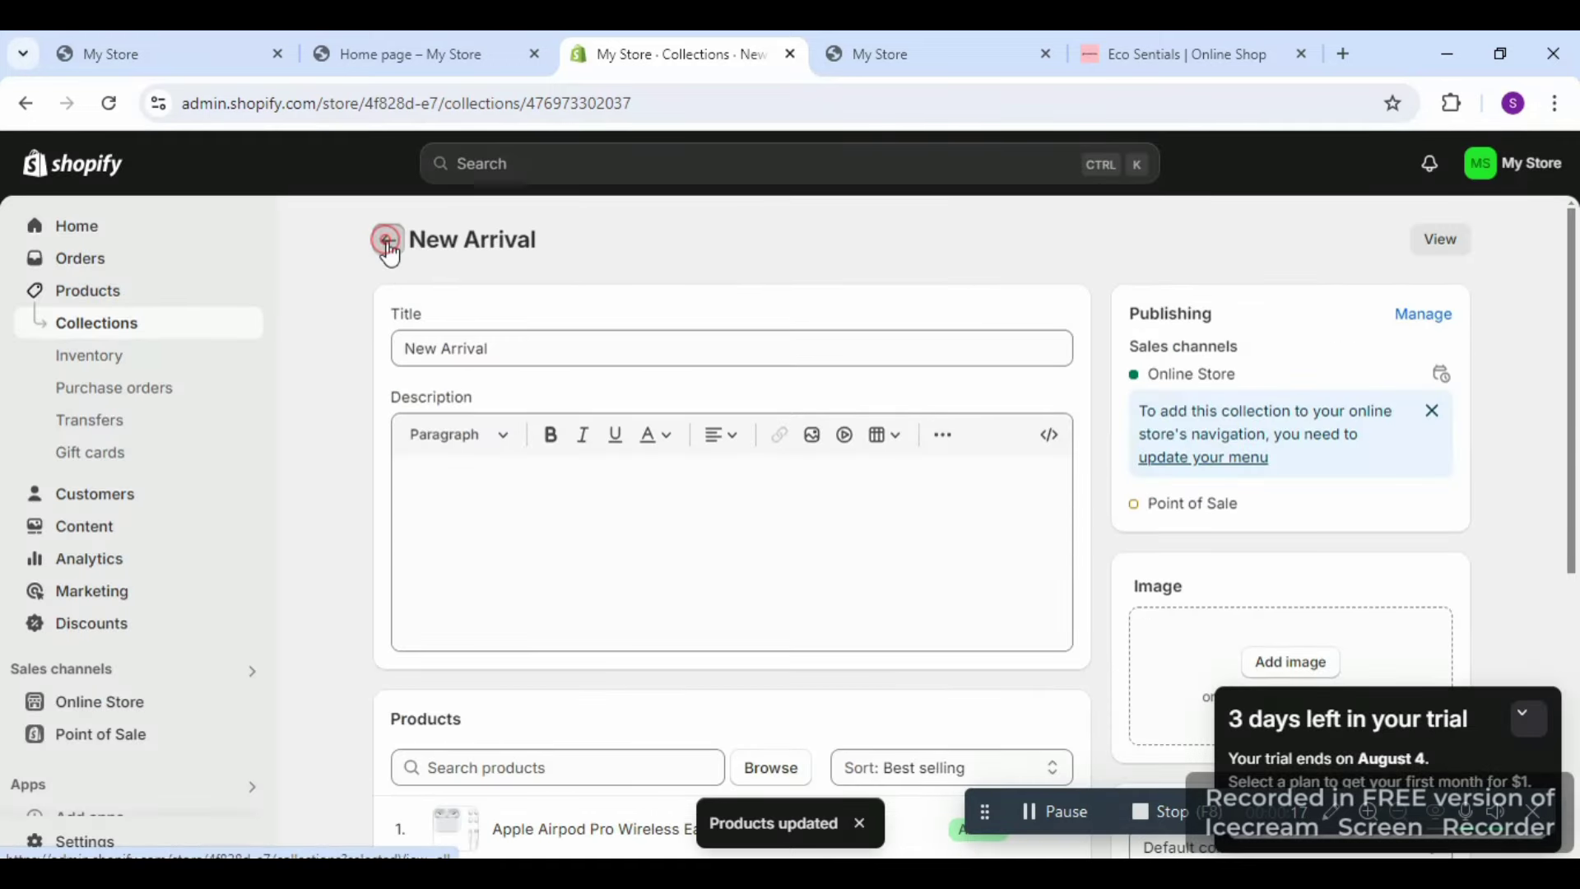
{"action": "left_click", "coordinate": [1053, 833]}
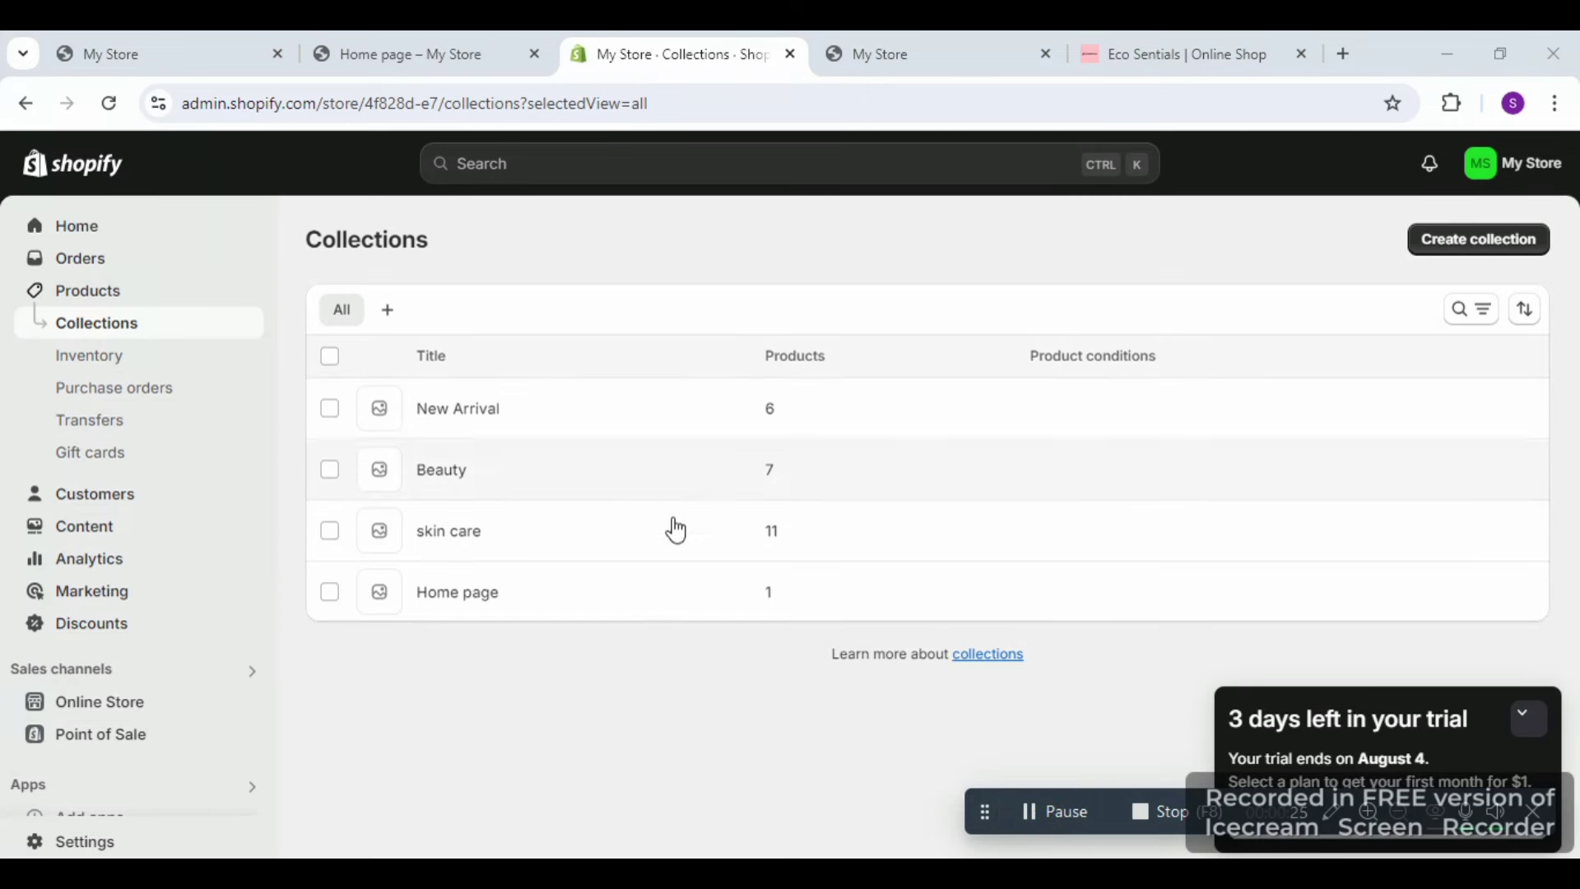
- Open the online store's Main menu for editing and start a new menu item named "New Arrival"
{"action": "left_click", "coordinate": [132, 705]}
{"action": "left_click", "coordinate": [129, 673]}
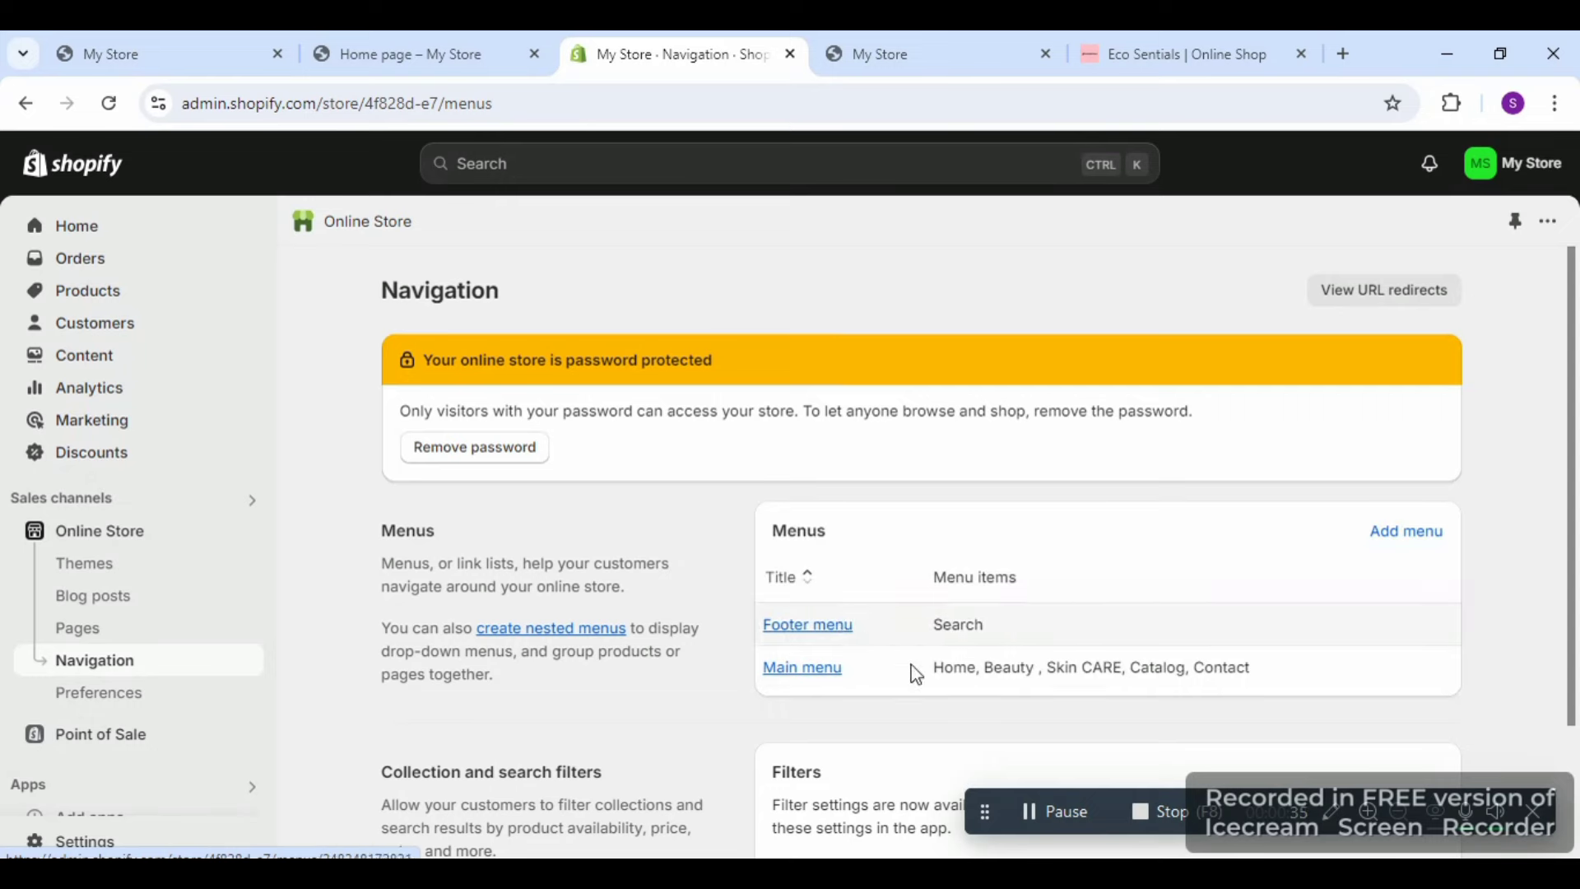
{"action": "left_click", "coordinate": [814, 673]}
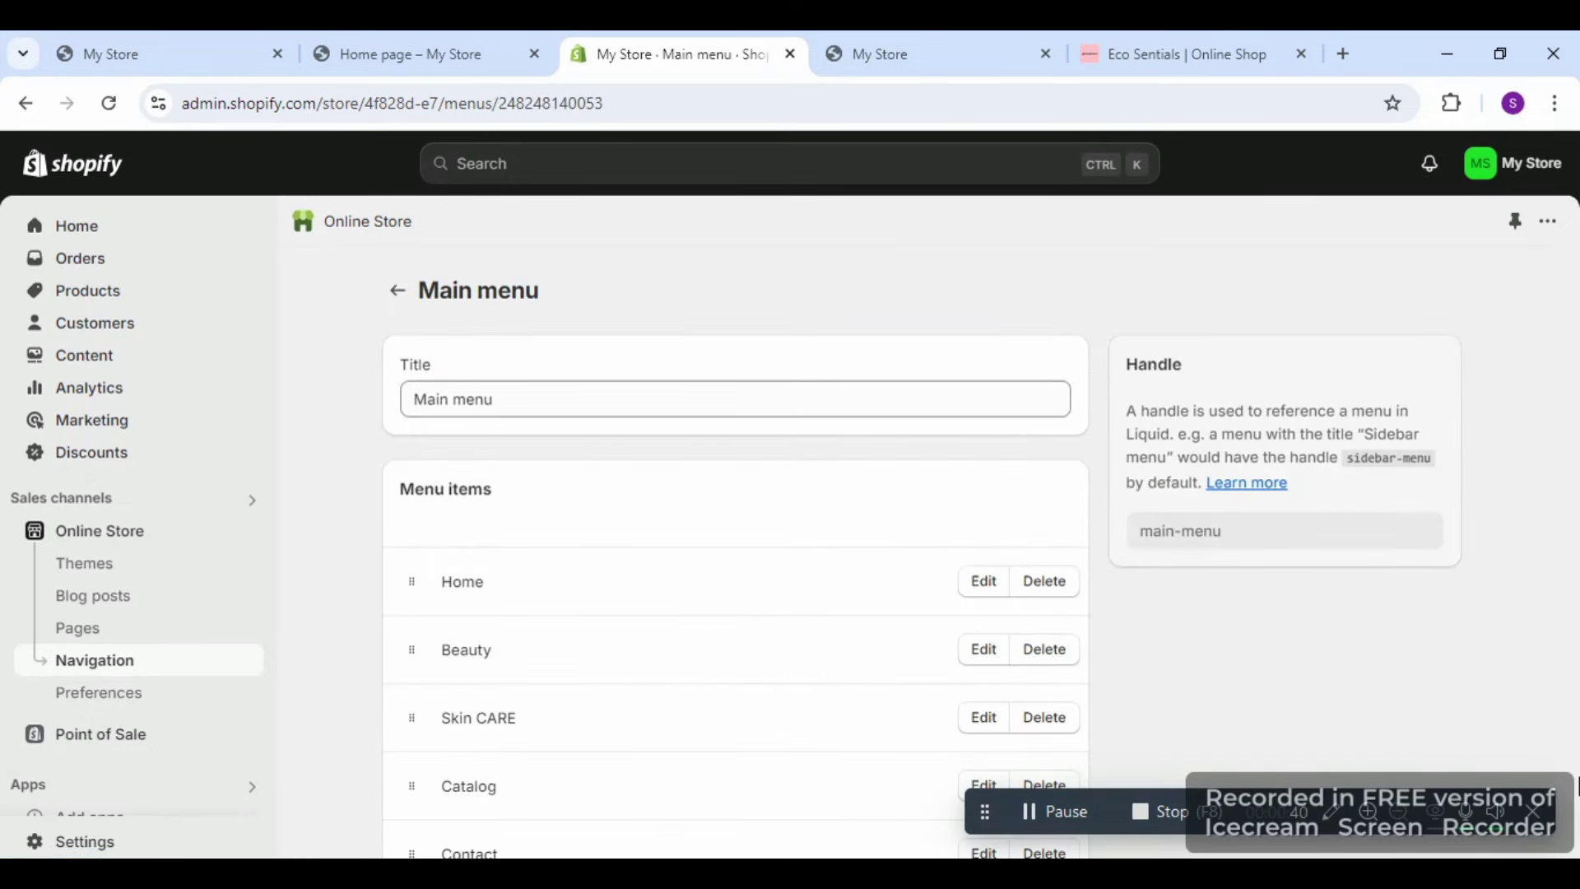
{"action": "scroll", "coordinate": [1570, 698], "scroll_direction": "down", "scroll_amount": 1}
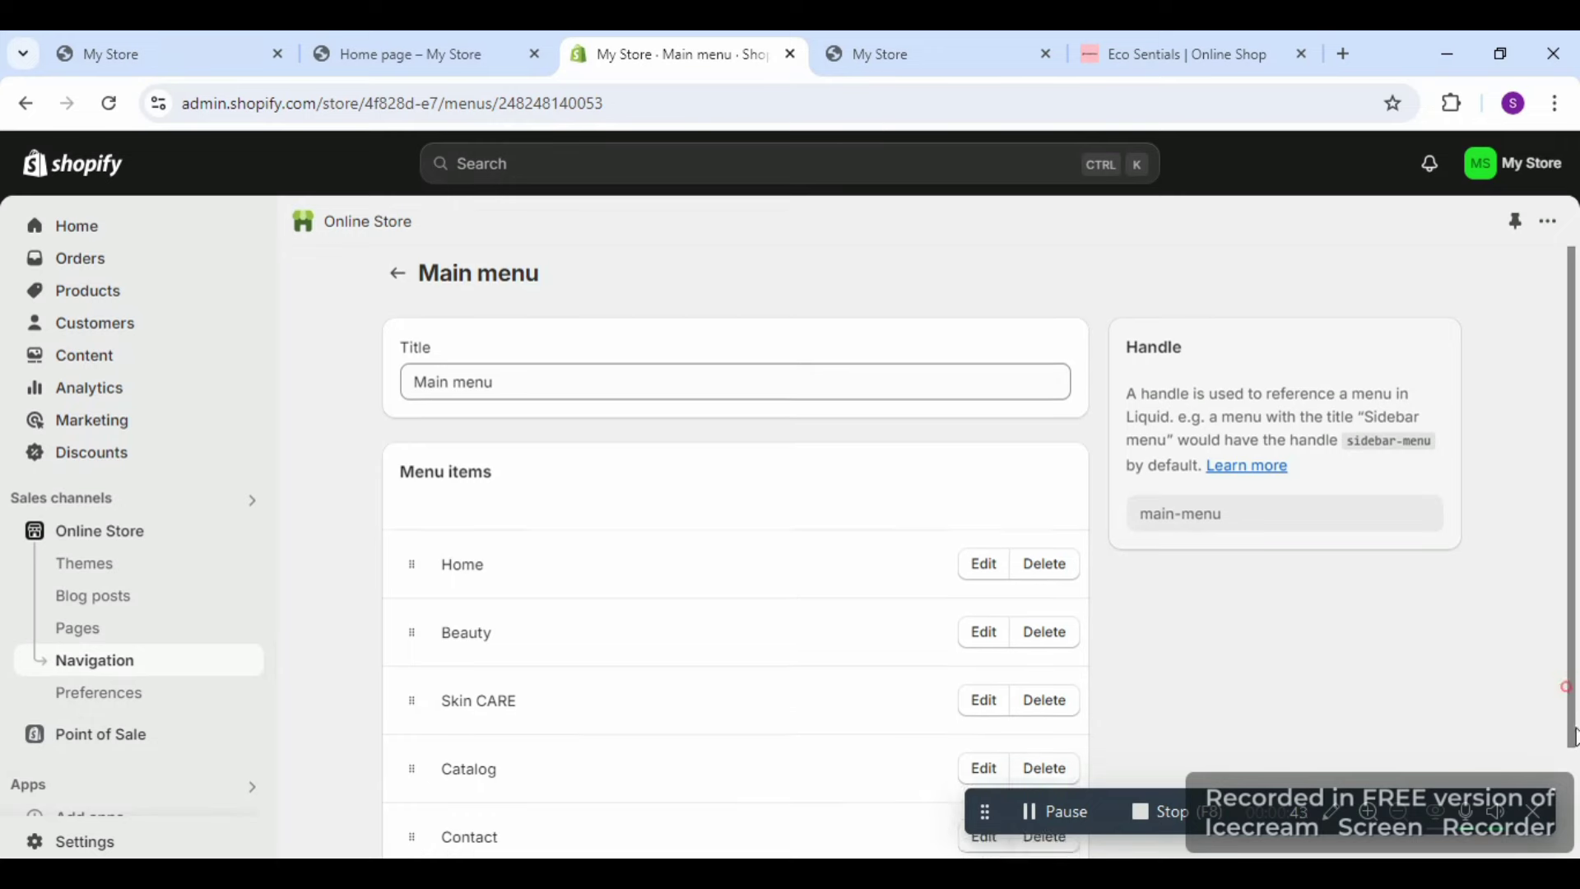
{"action": "left_click", "coordinate": [517, 798]}
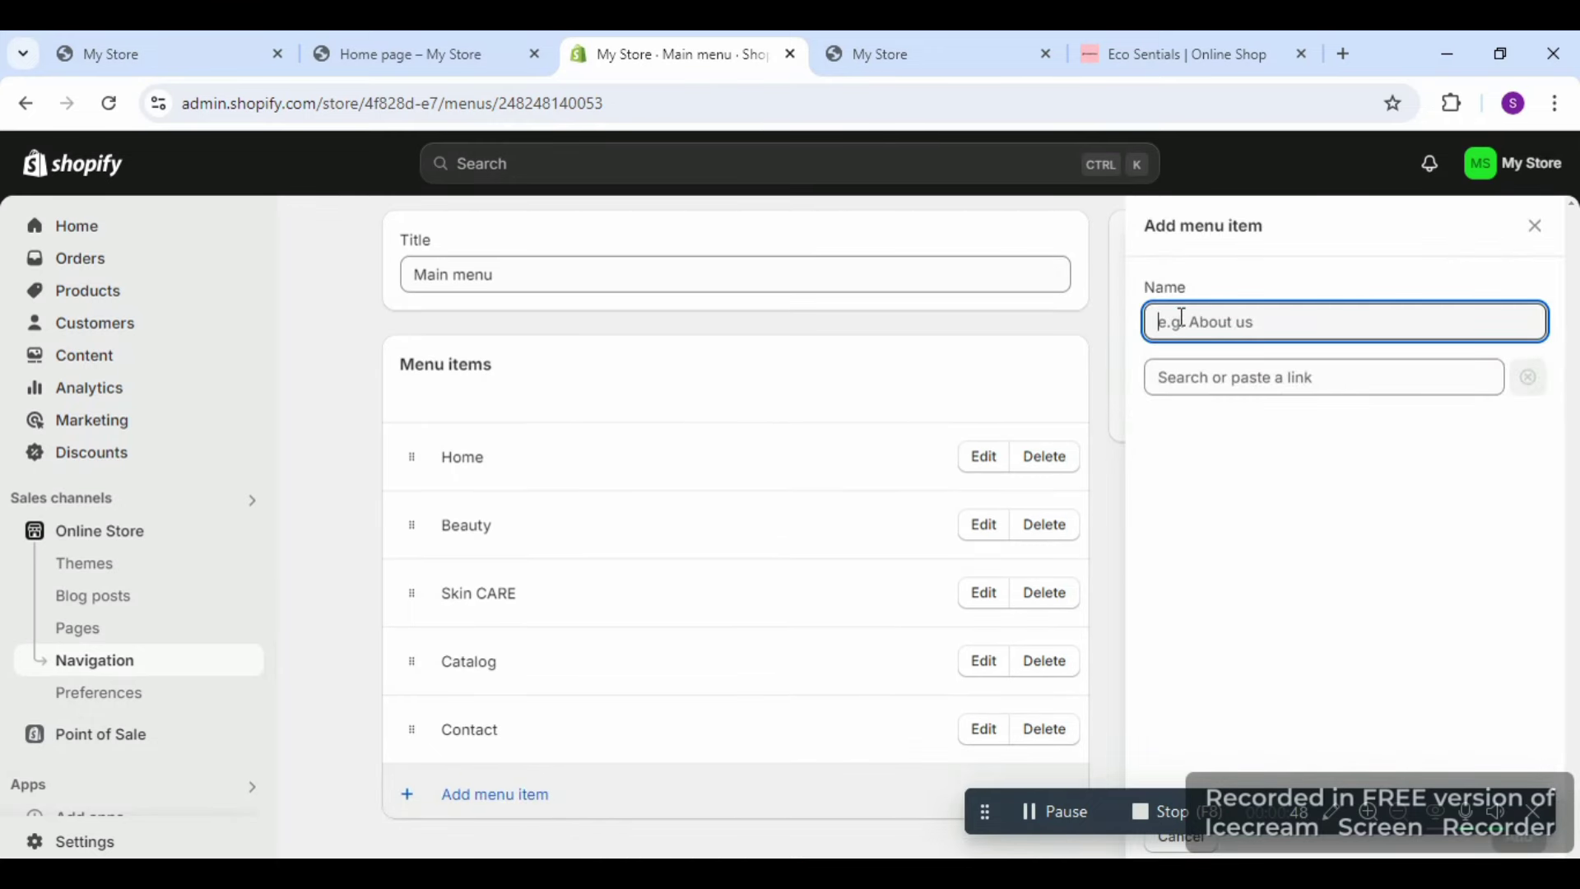
{"action": "type", "text": "New Arrival"}
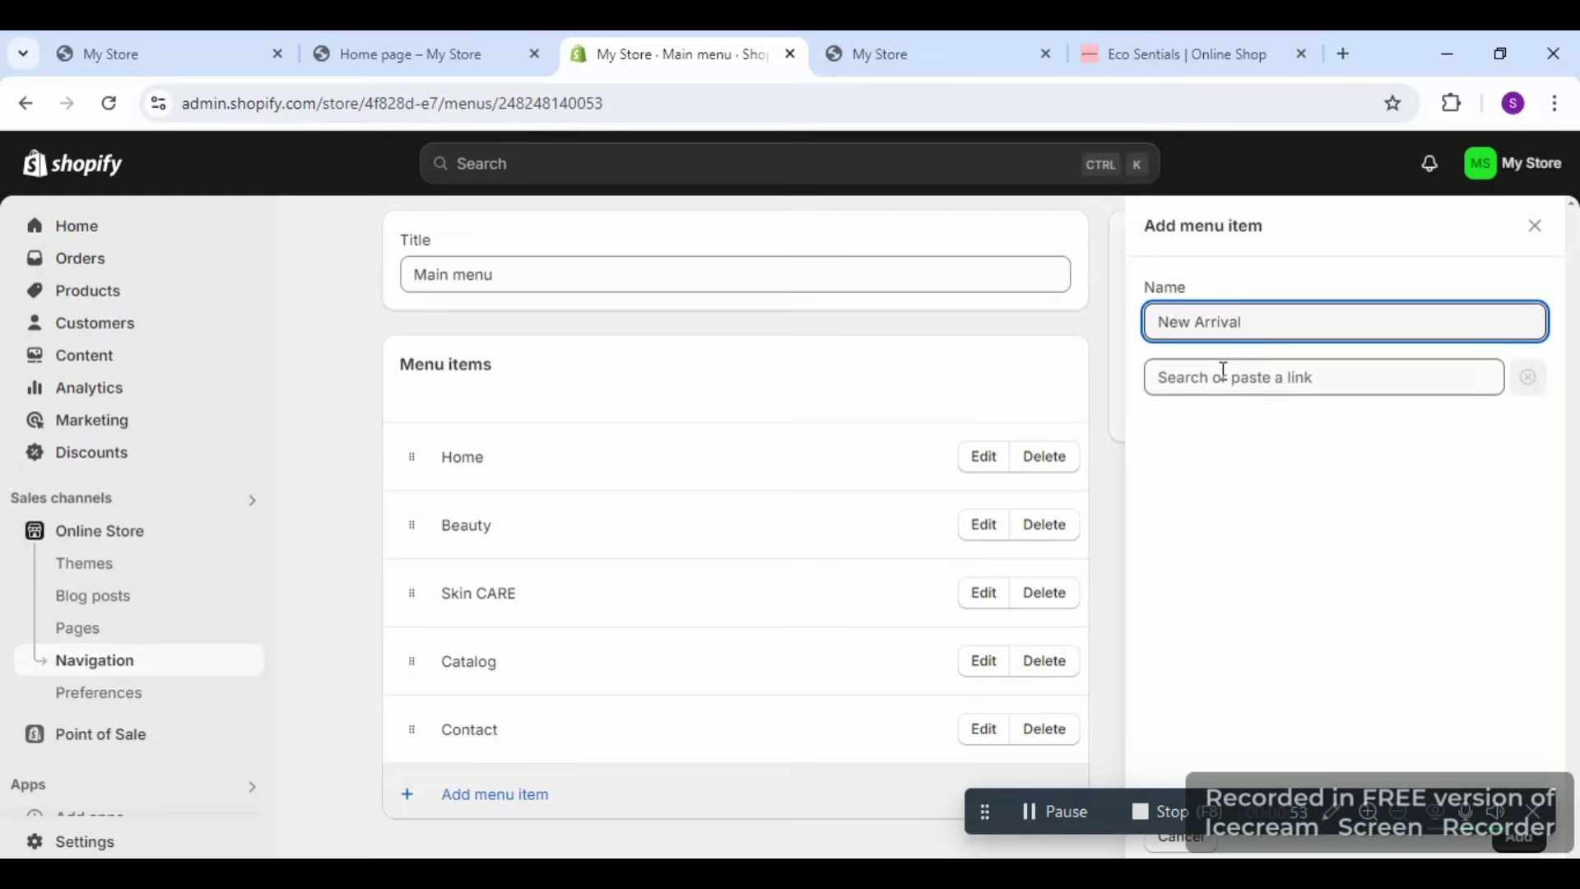
- Link the new menu item to the New Arrival collection and add it to the Main menu
{"action": "left_click", "coordinate": [1220, 372]}
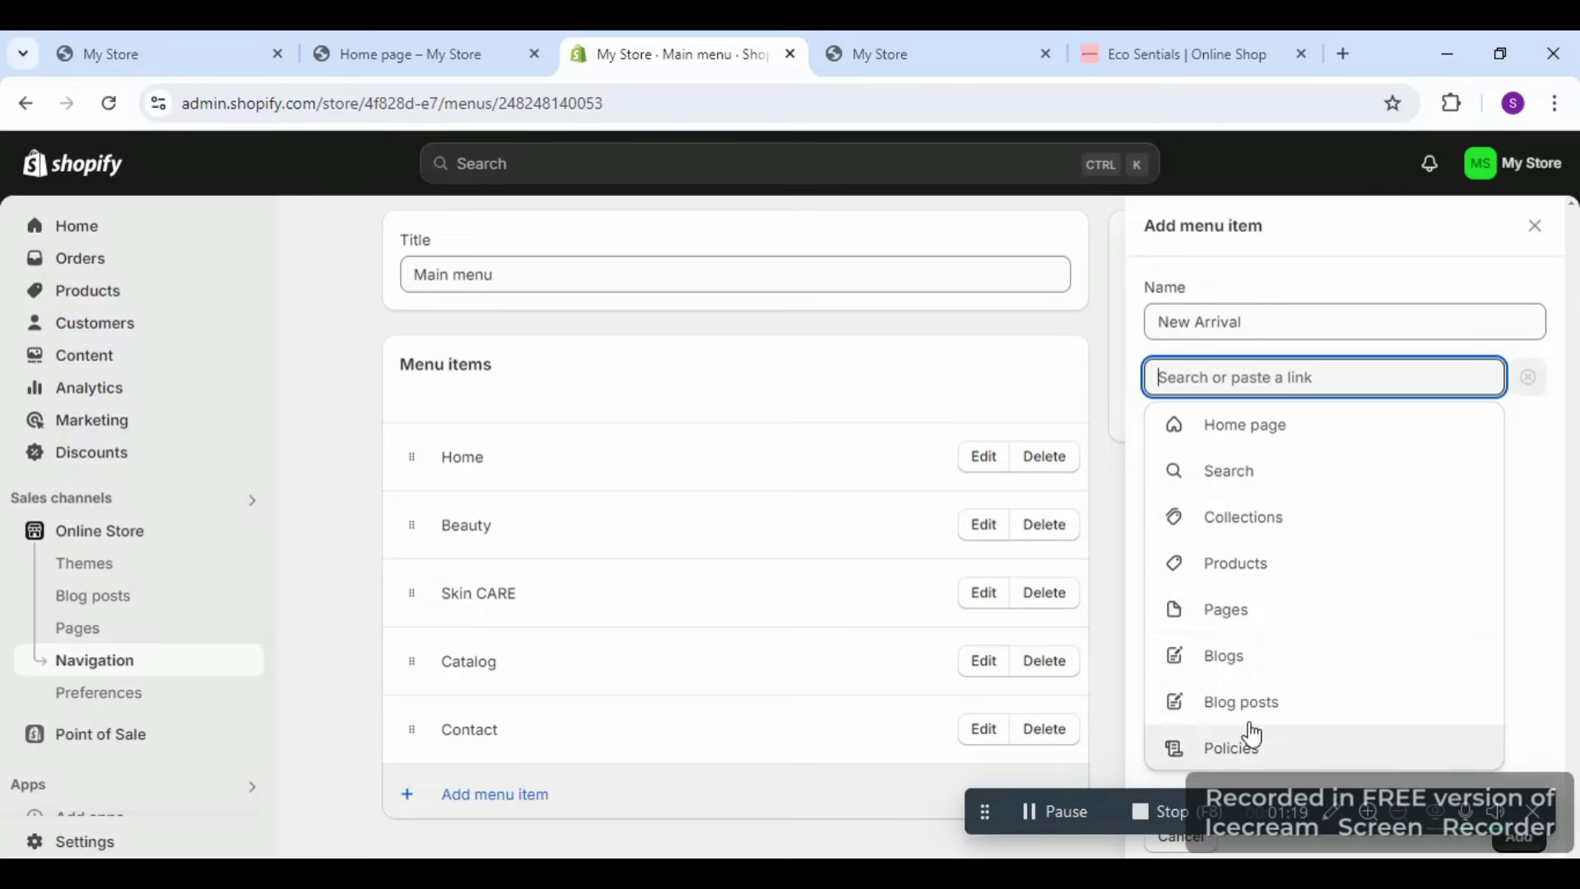
{"action": "left_click", "coordinate": [1236, 528]}
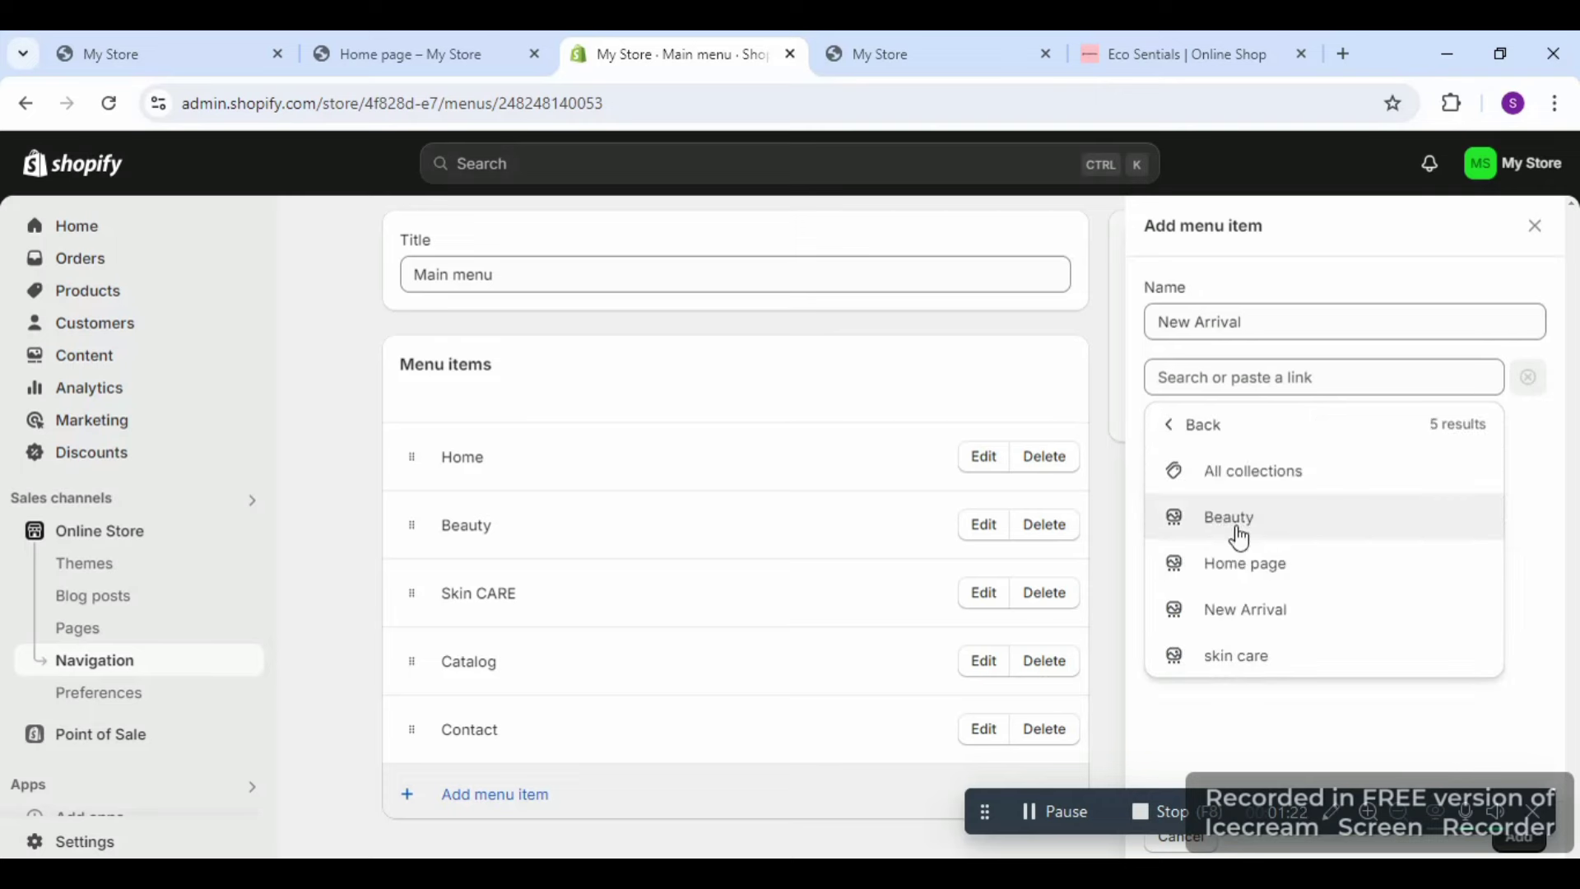
{"action": "left_click", "coordinate": [1244, 608]}
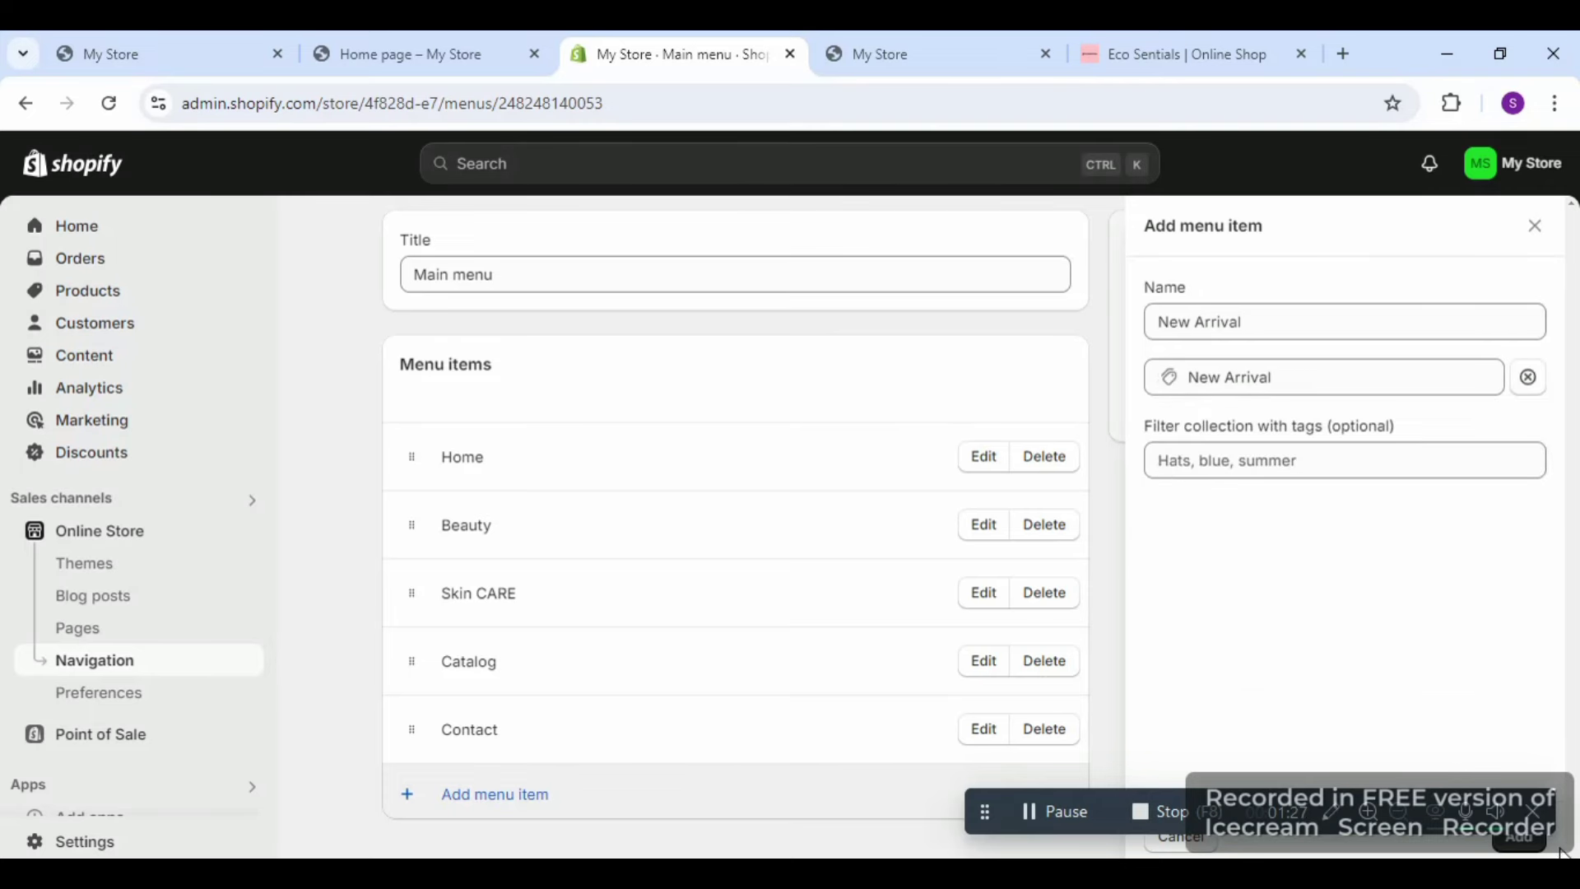
{"action": "left_click", "coordinate": [1528, 851]}
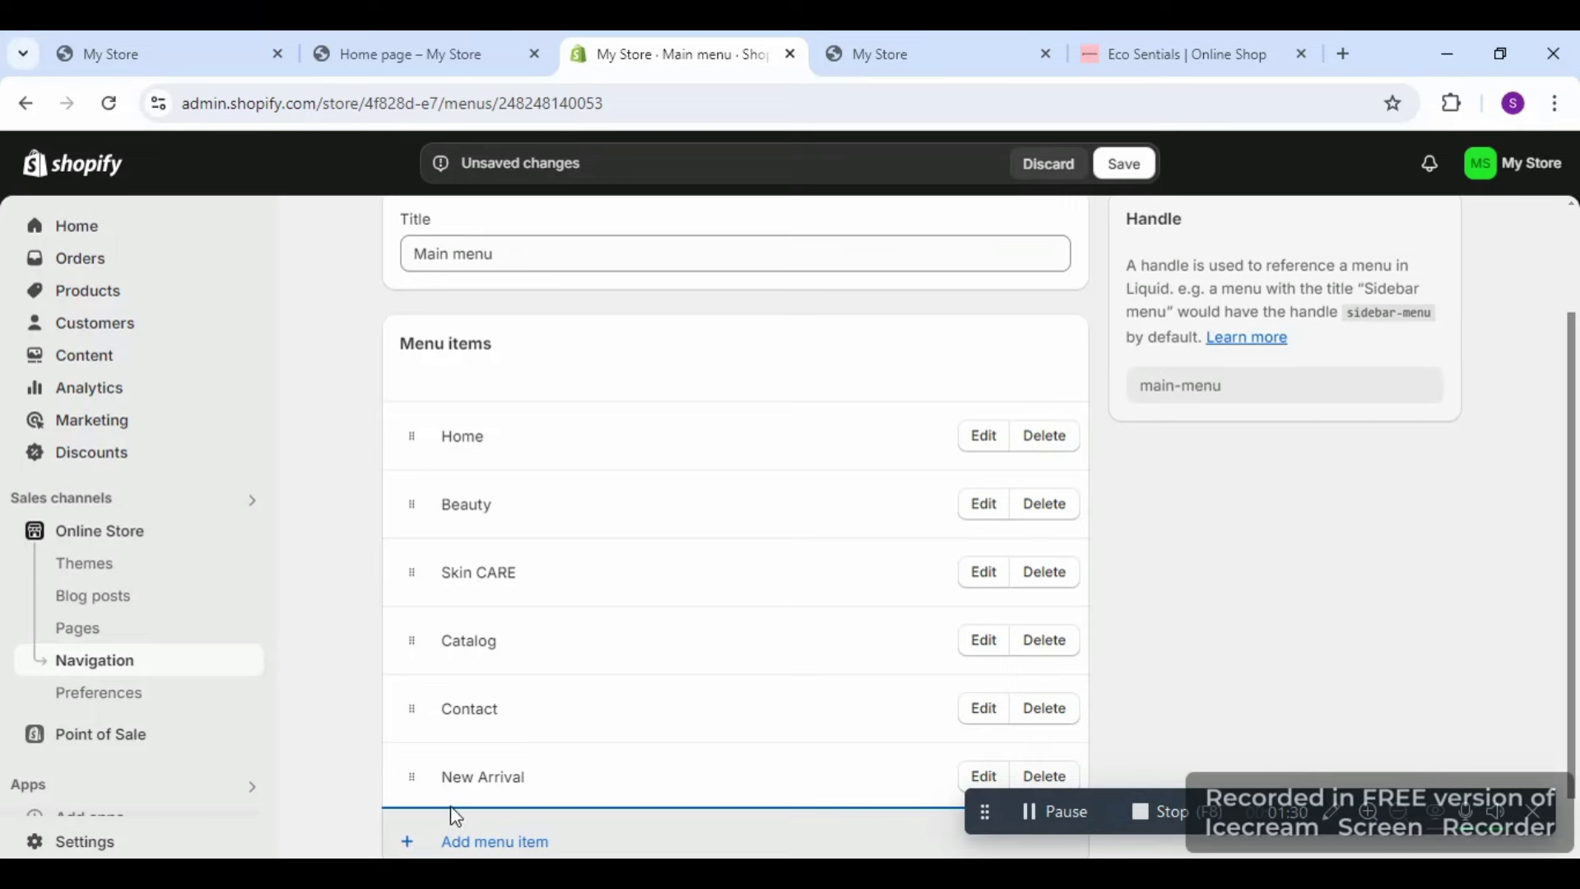
- Move New Arrival between Skin CARE and Catalog at the top menu level and save the Main menu
{"action": "left_click_drag", "start_coordinate": [417, 785], "coordinate": [419, 653]}
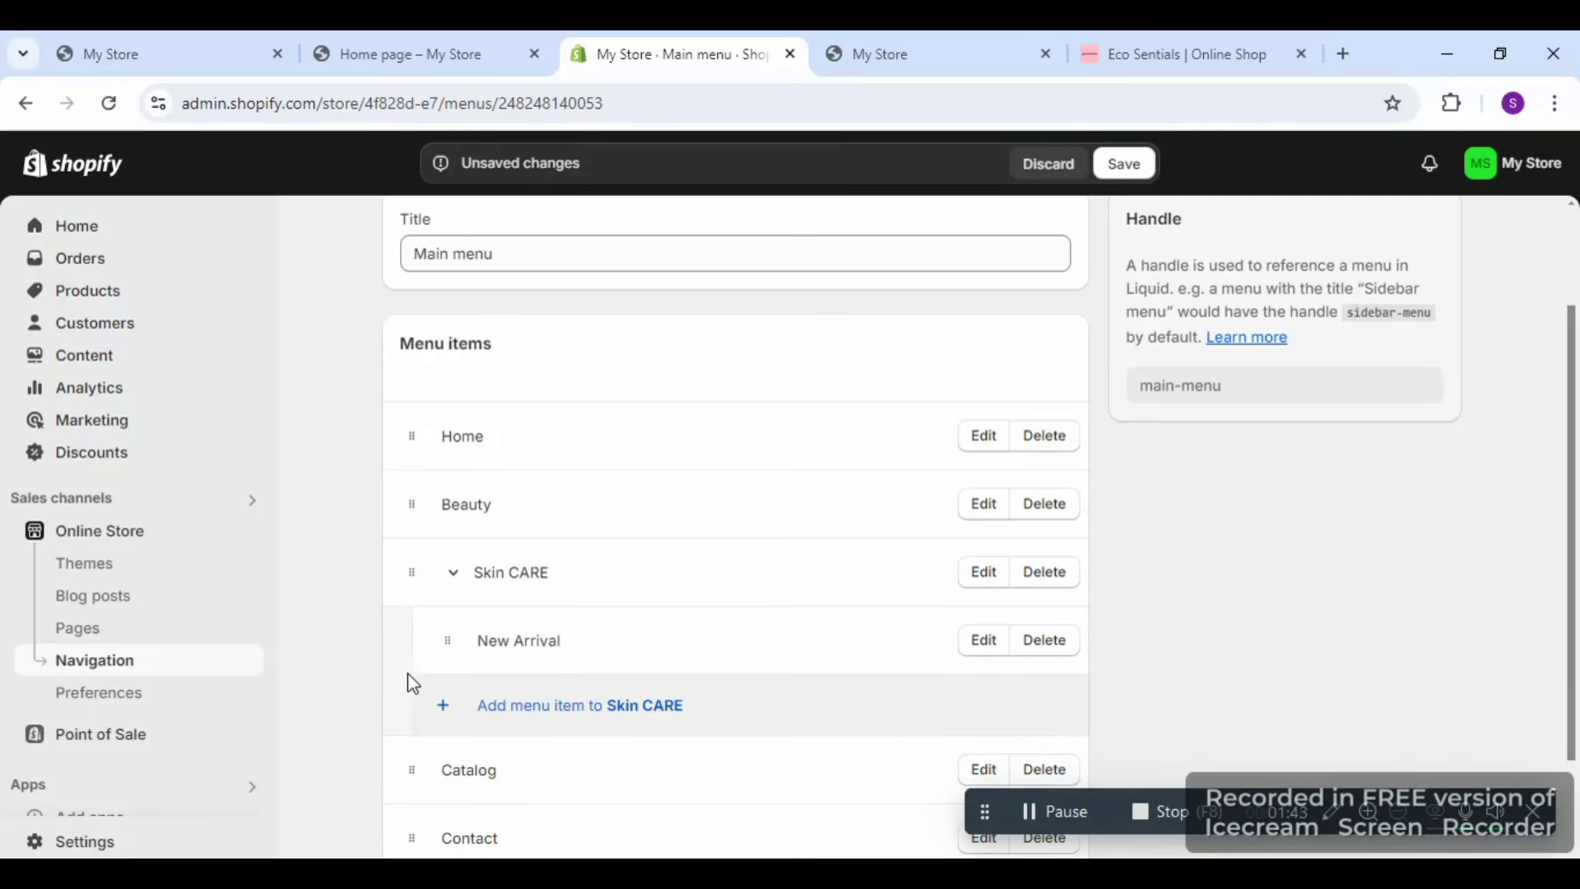
{"action": "left_click", "coordinate": [1043, 812]}
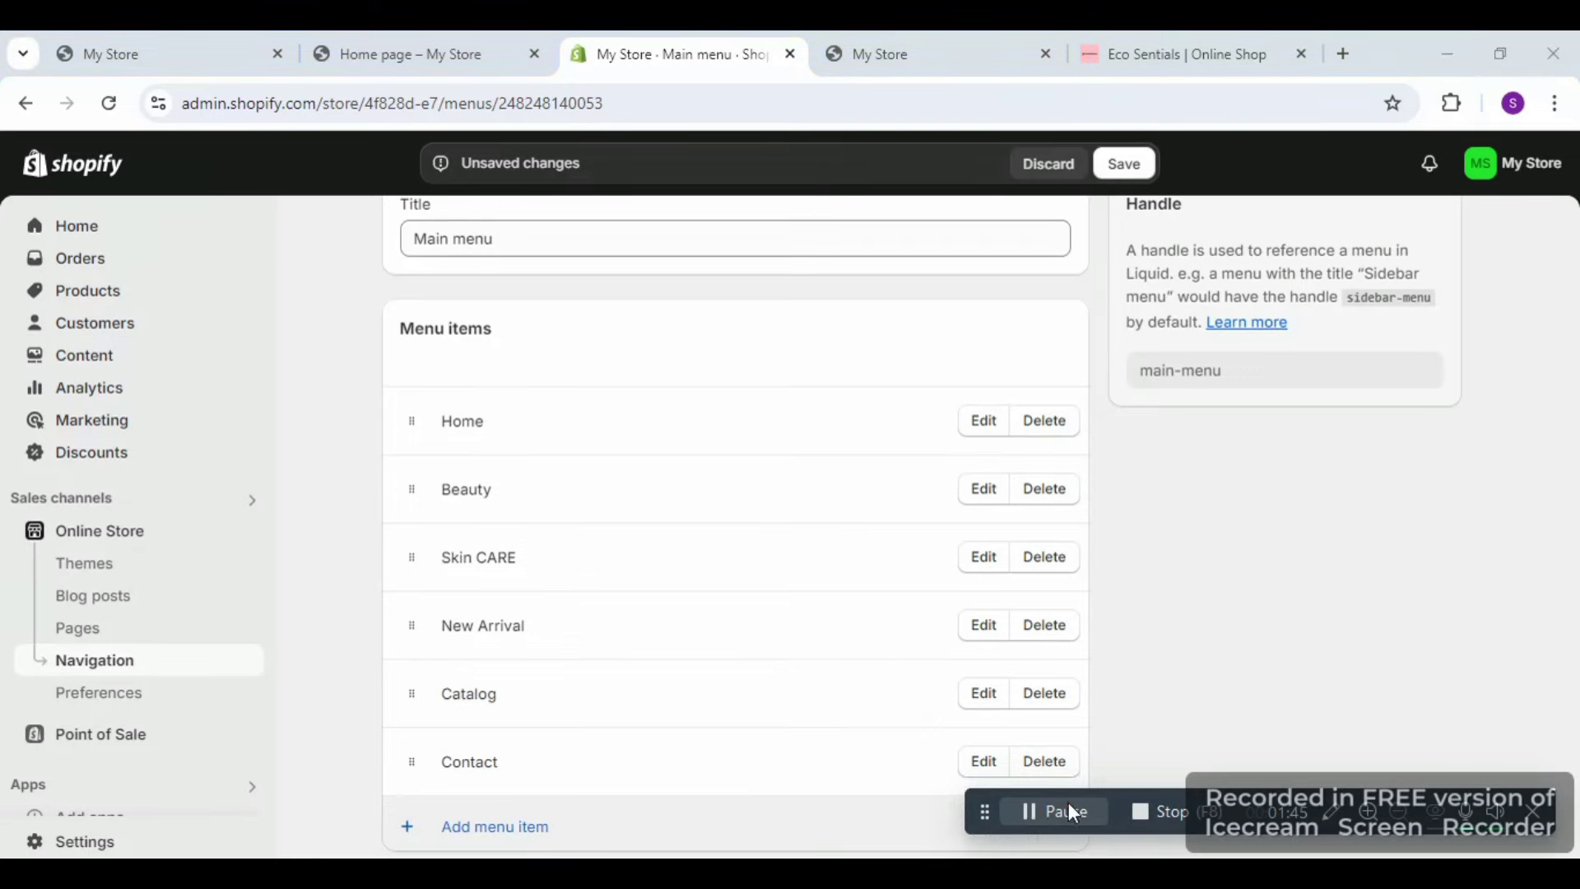
{"action": "left_click", "coordinate": [1119, 175]}
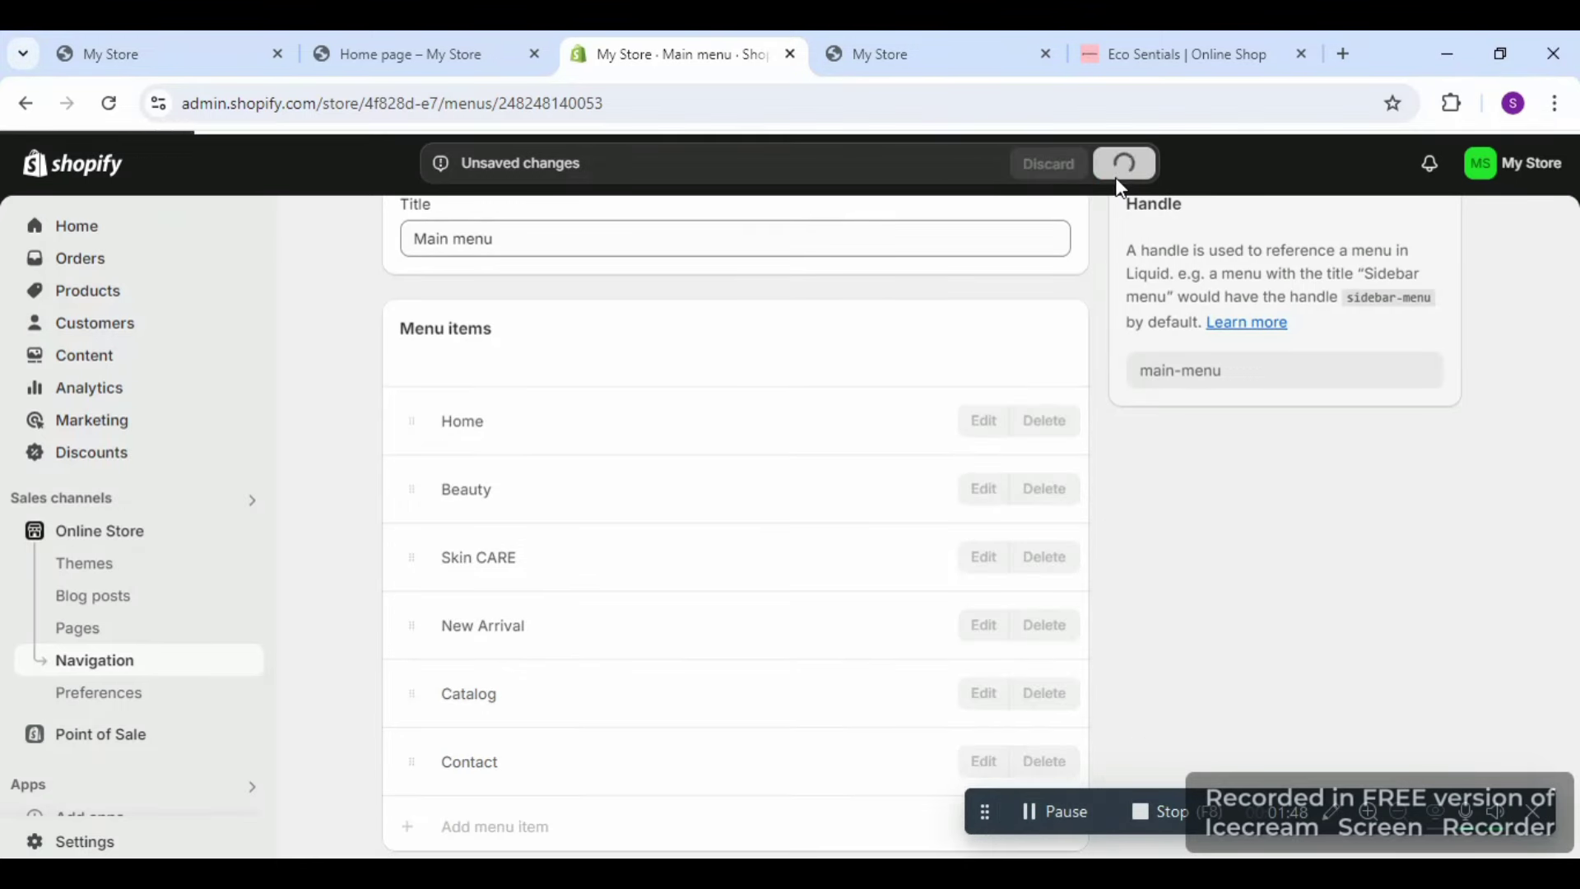
- Reload the storefront home page to check the New Arrival link in the header menu
{"action": "left_click", "coordinate": [185, 49]}
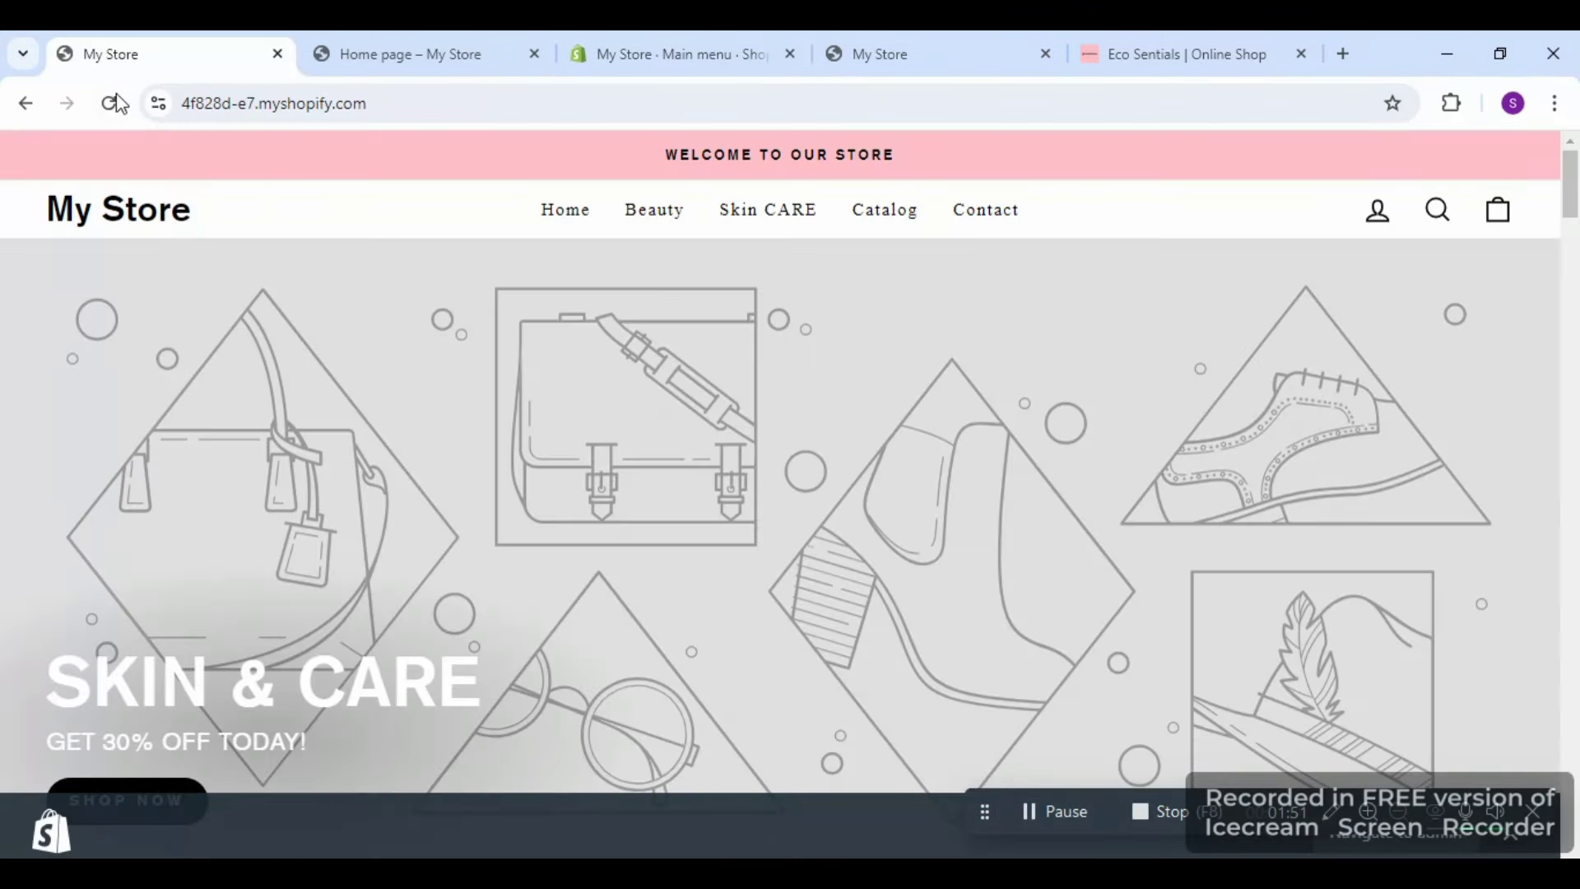
{"action": "left_click", "coordinate": [109, 103]}
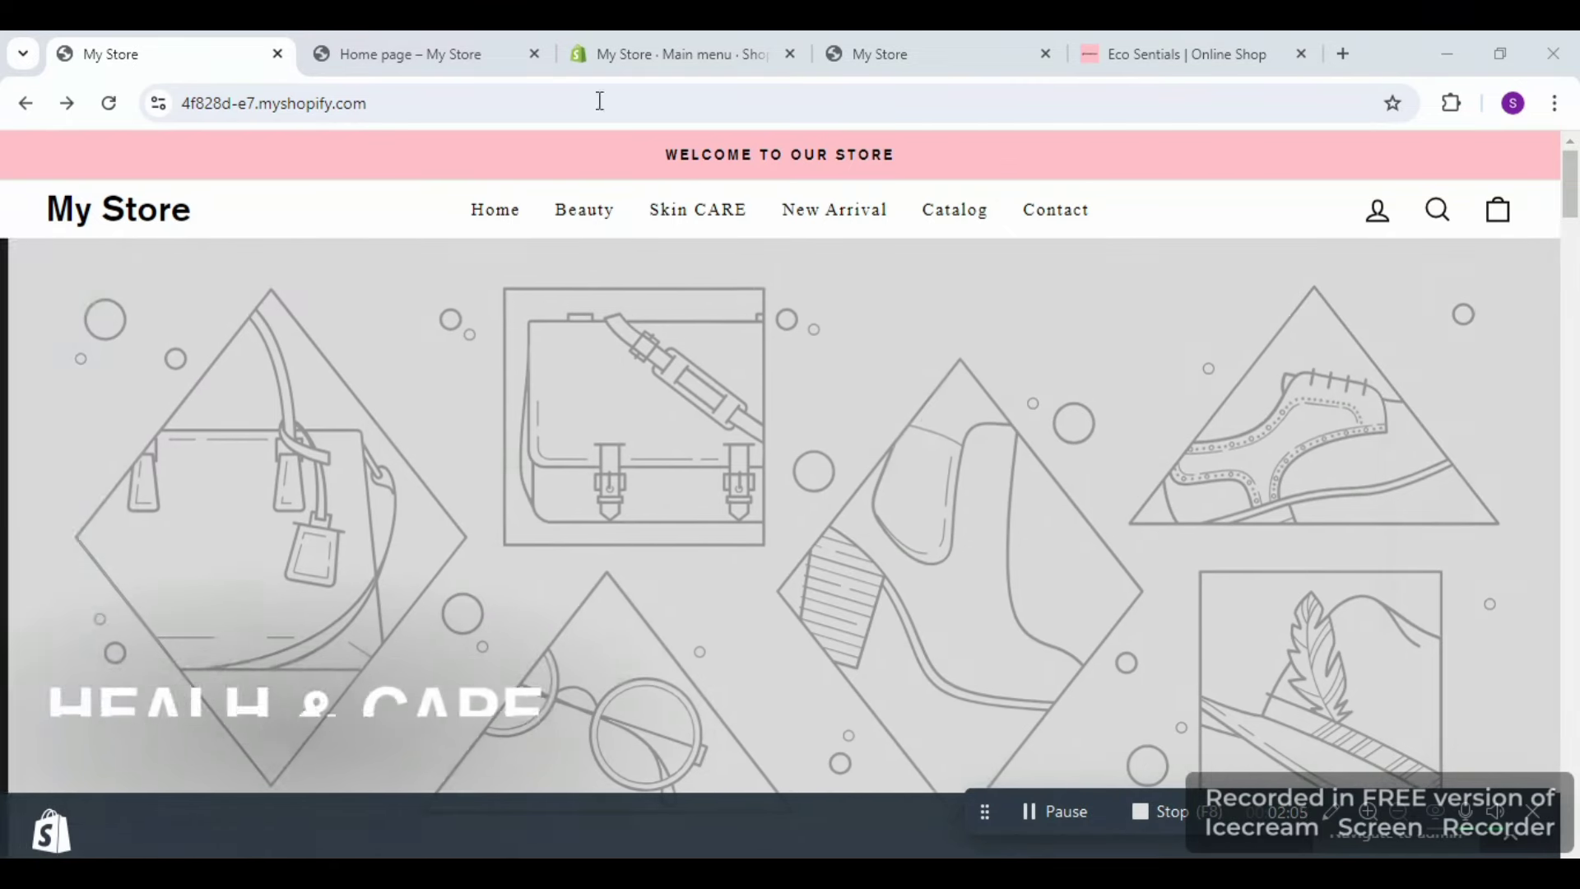
- Return to the admin and open the online store's themes, leaving the Main menu without saving its pending changes
{"action": "left_click", "coordinate": [654, 56]}
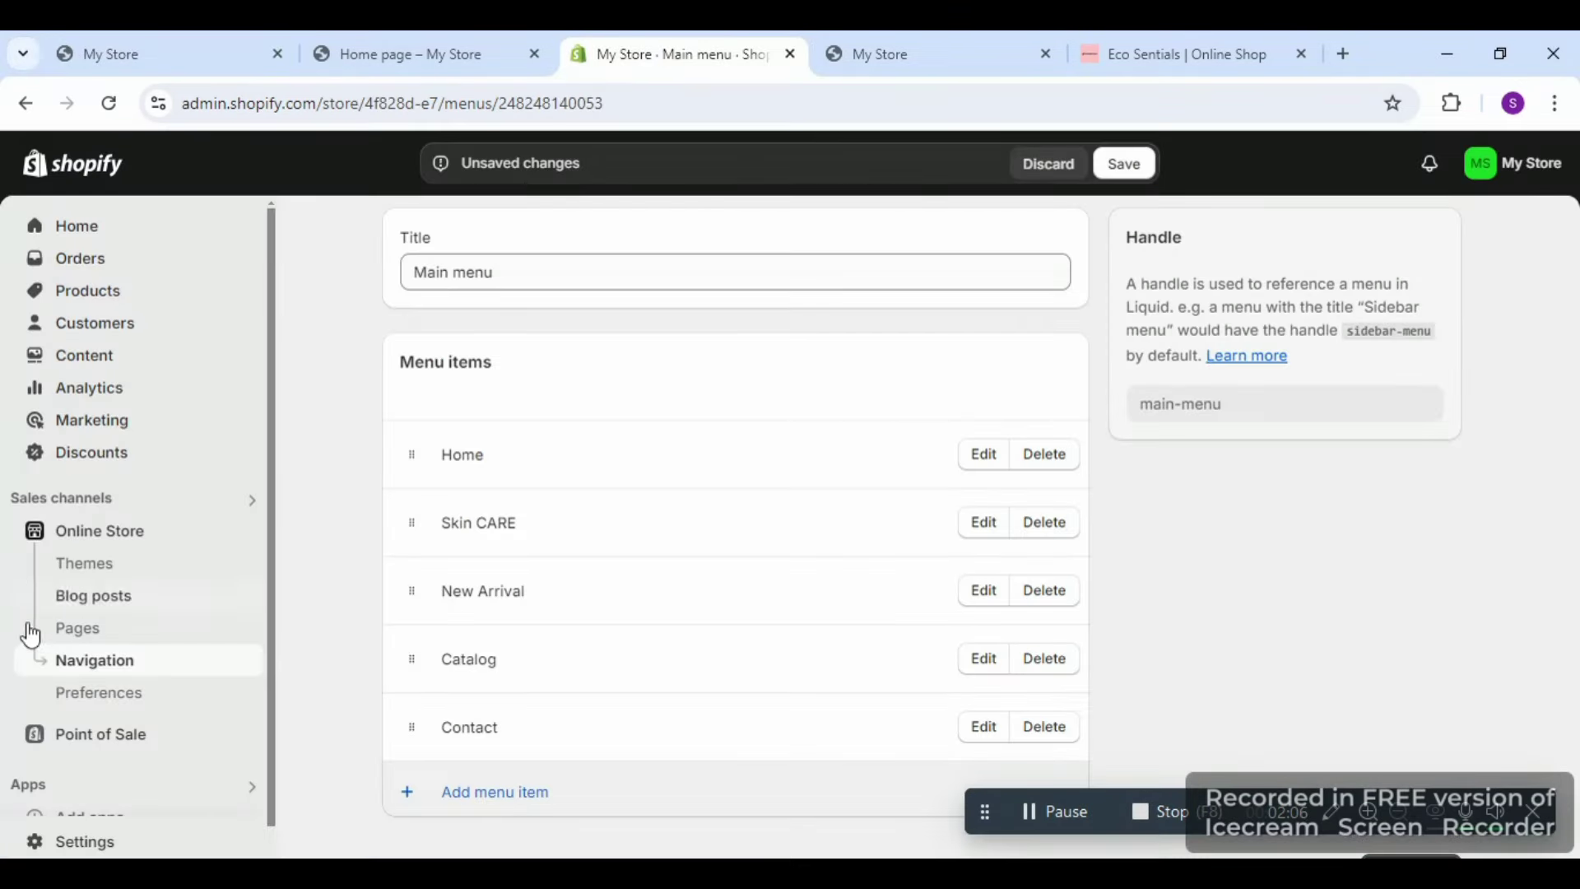
{"action": "left_click", "coordinate": [128, 574]}
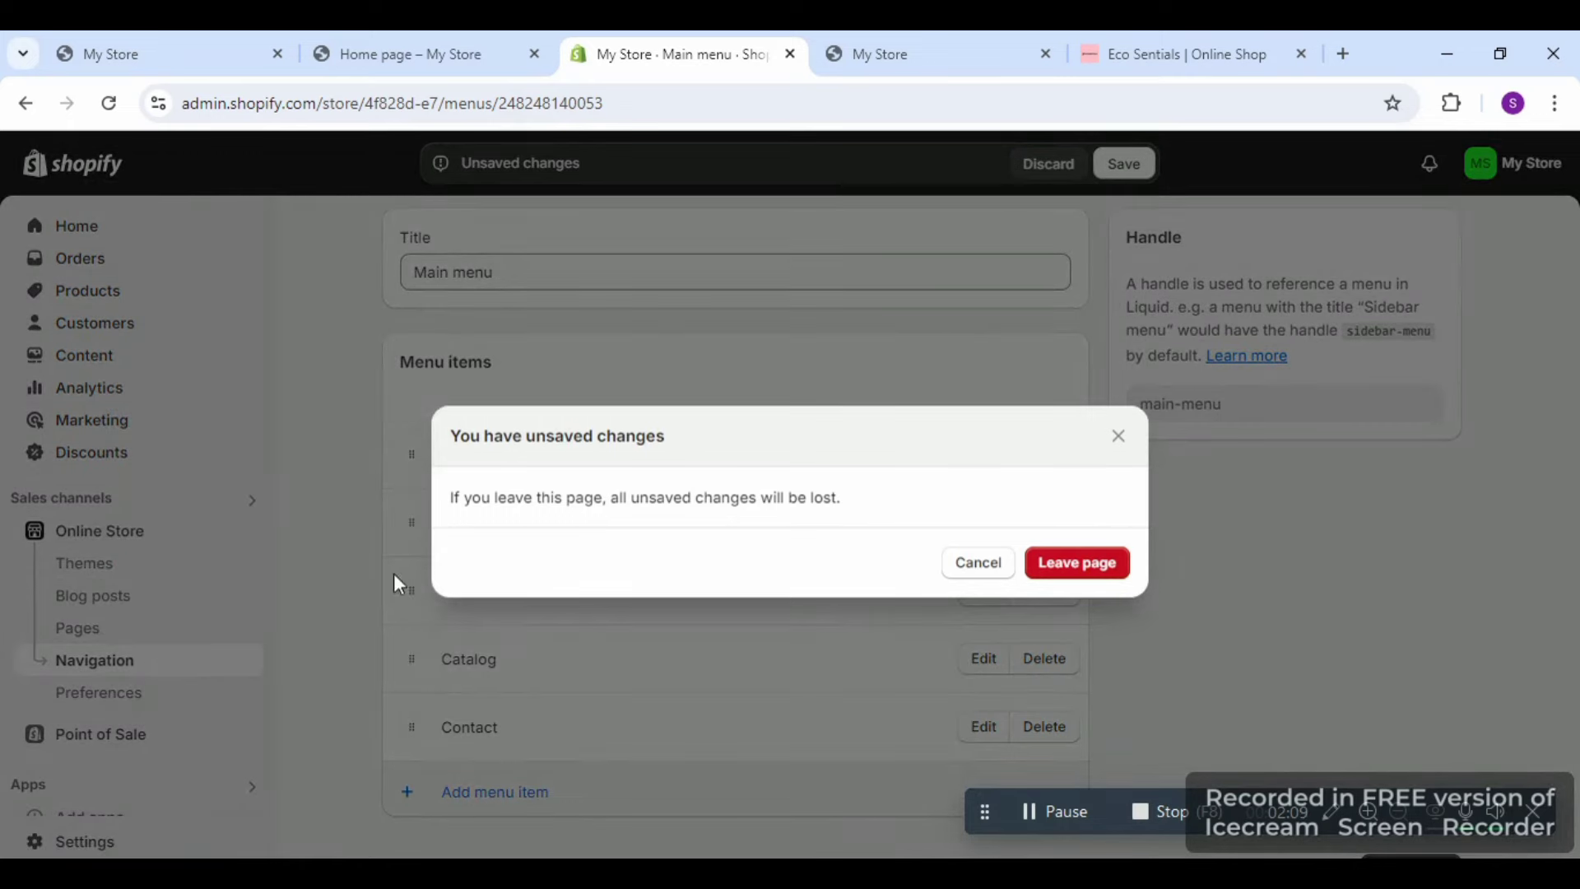
{"action": "left_click", "coordinate": [1063, 566]}
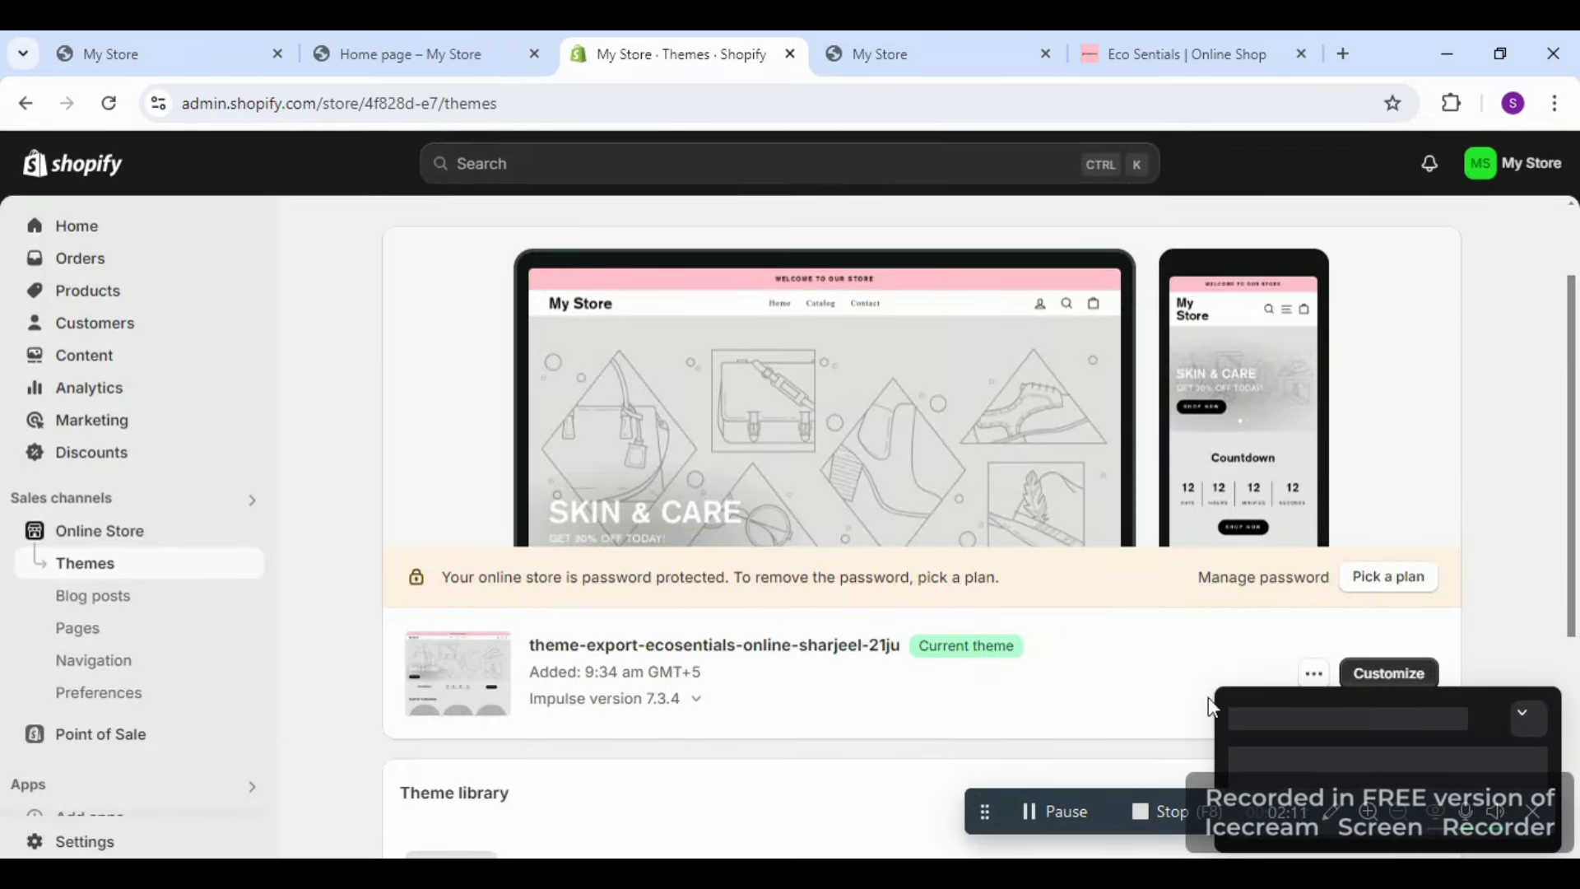
- Open the current theme for customization and view the storefront home page in its own browser tab
{"action": "left_click", "coordinate": [1402, 675]}
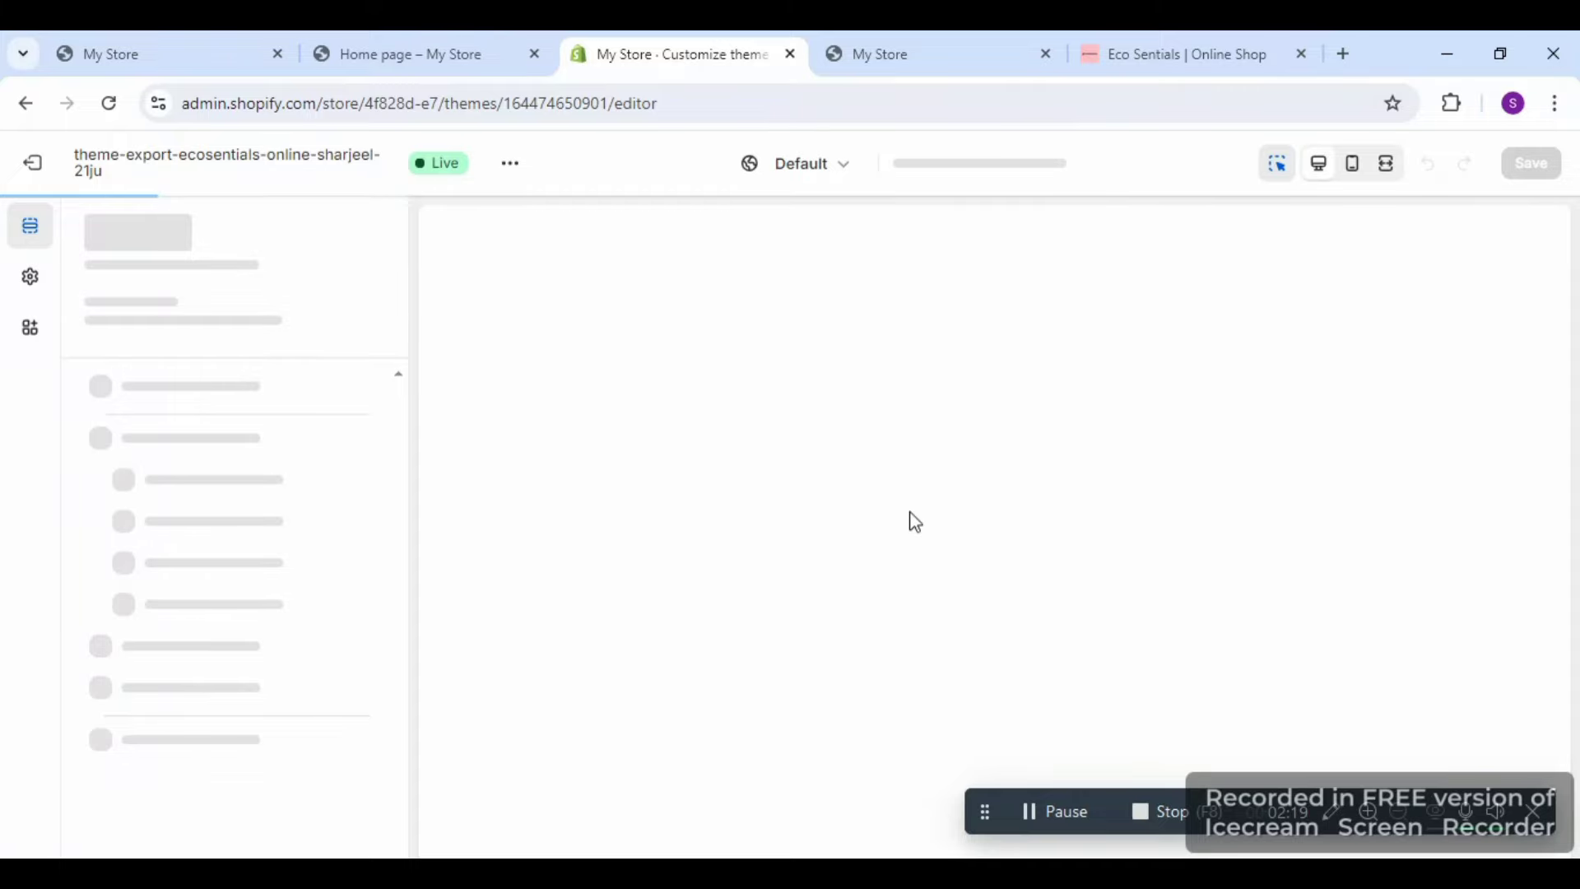
{"action": "left_click", "coordinate": [176, 59]}
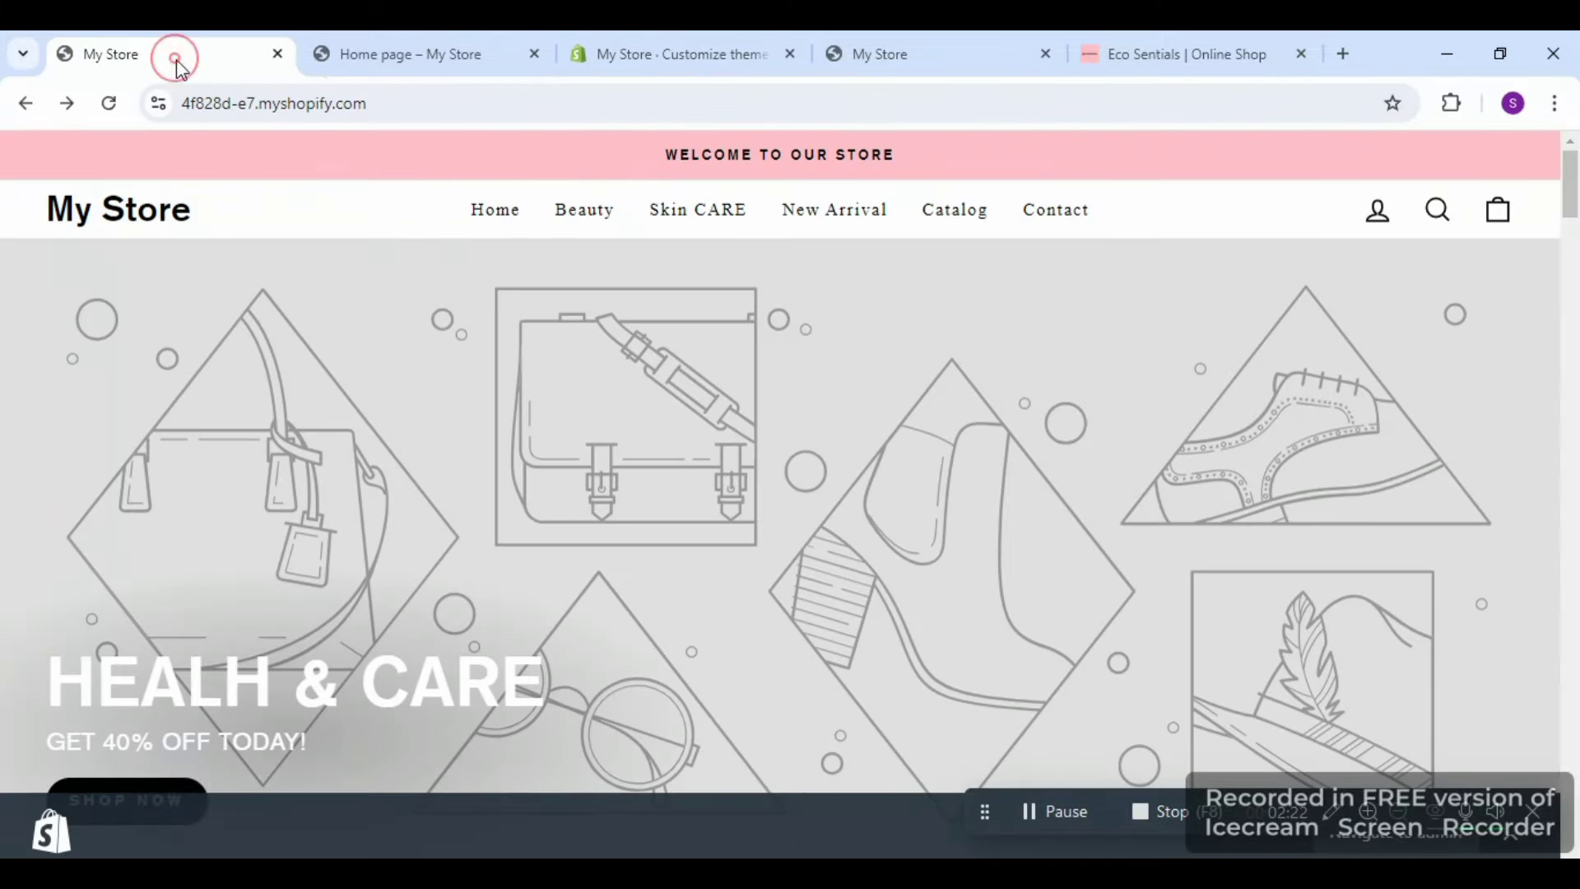
{"action": "mouse_move", "coordinate": [1571, 202]}
{"action": "left_mouse_down"}
{"action": "mouse_move", "coordinate": [1568, 519]}
{"action": "mouse_move", "coordinate": [1488, 704]}
{"action": "mouse_move", "coordinate": [1486, 814]}
{"action": "mouse_move", "coordinate": [1534, 606]}
{"action": "mouse_move", "coordinate": [1549, 152]}
{"action": "left_mouse_up"}
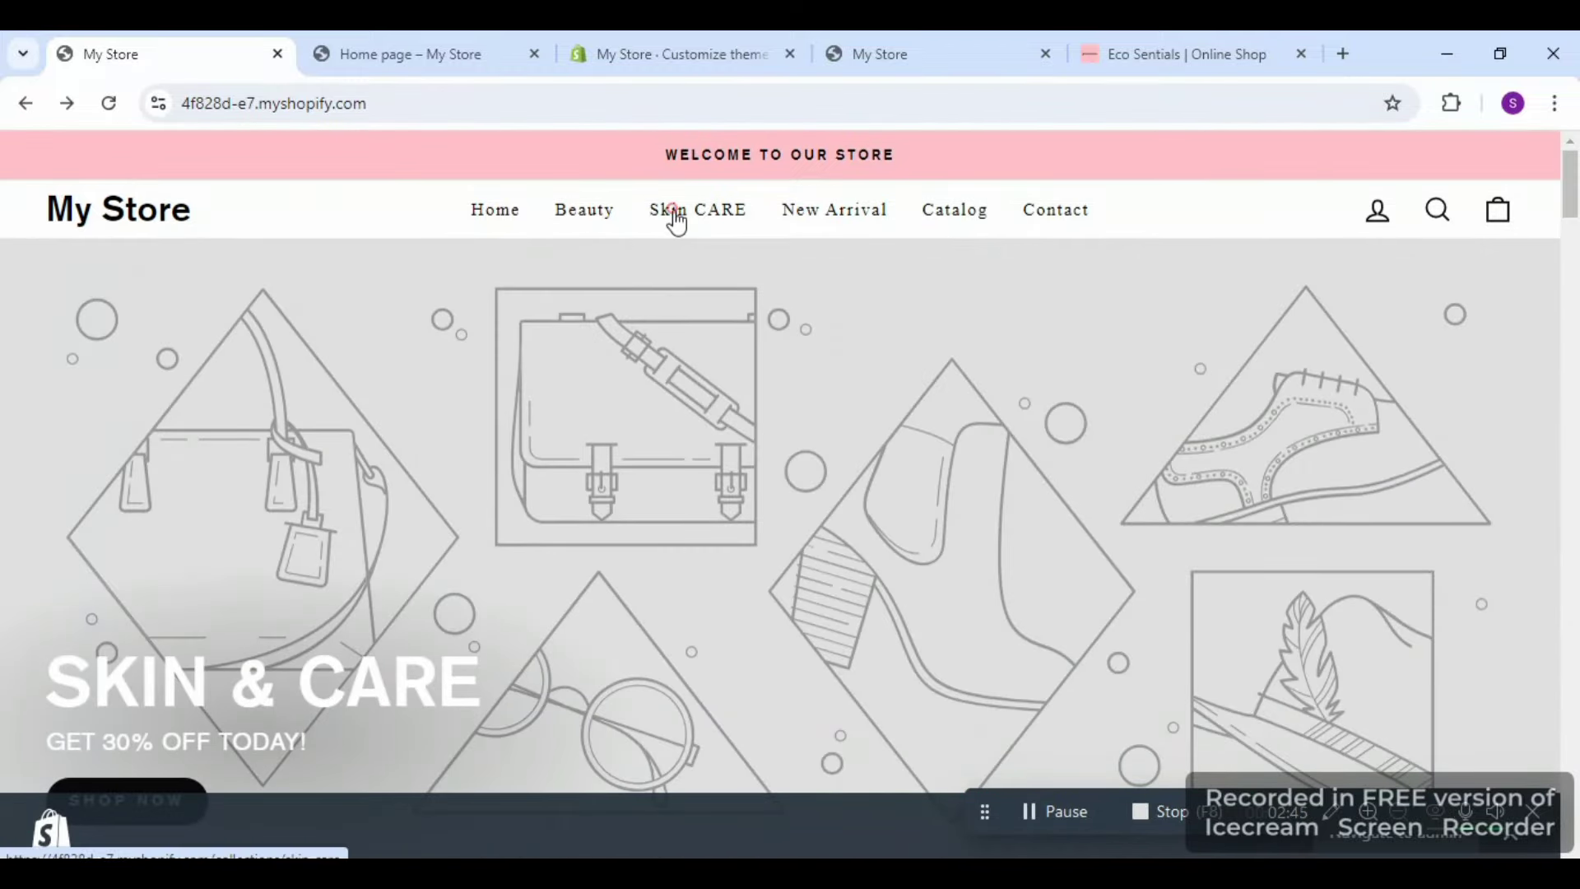
- Check the Skin CARE, New Arrival and Beauty collection pages through the storefront's header menu
{"action": "left_click", "coordinate": [675, 219]}
{"action": "left_click", "coordinate": [821, 218]}
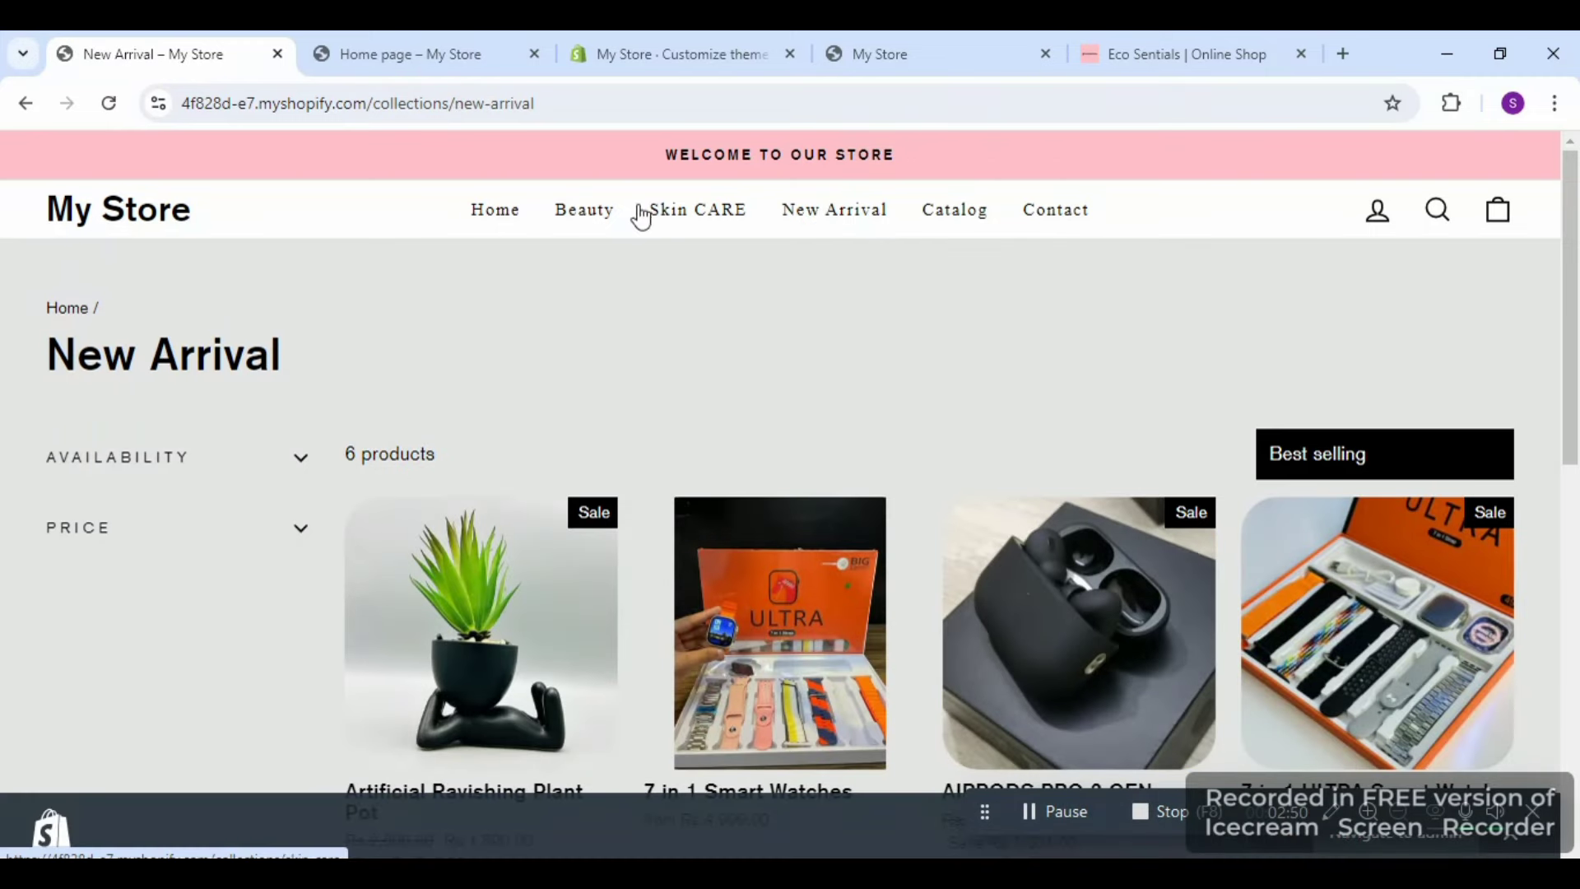
{"action": "left_click", "coordinate": [580, 217]}
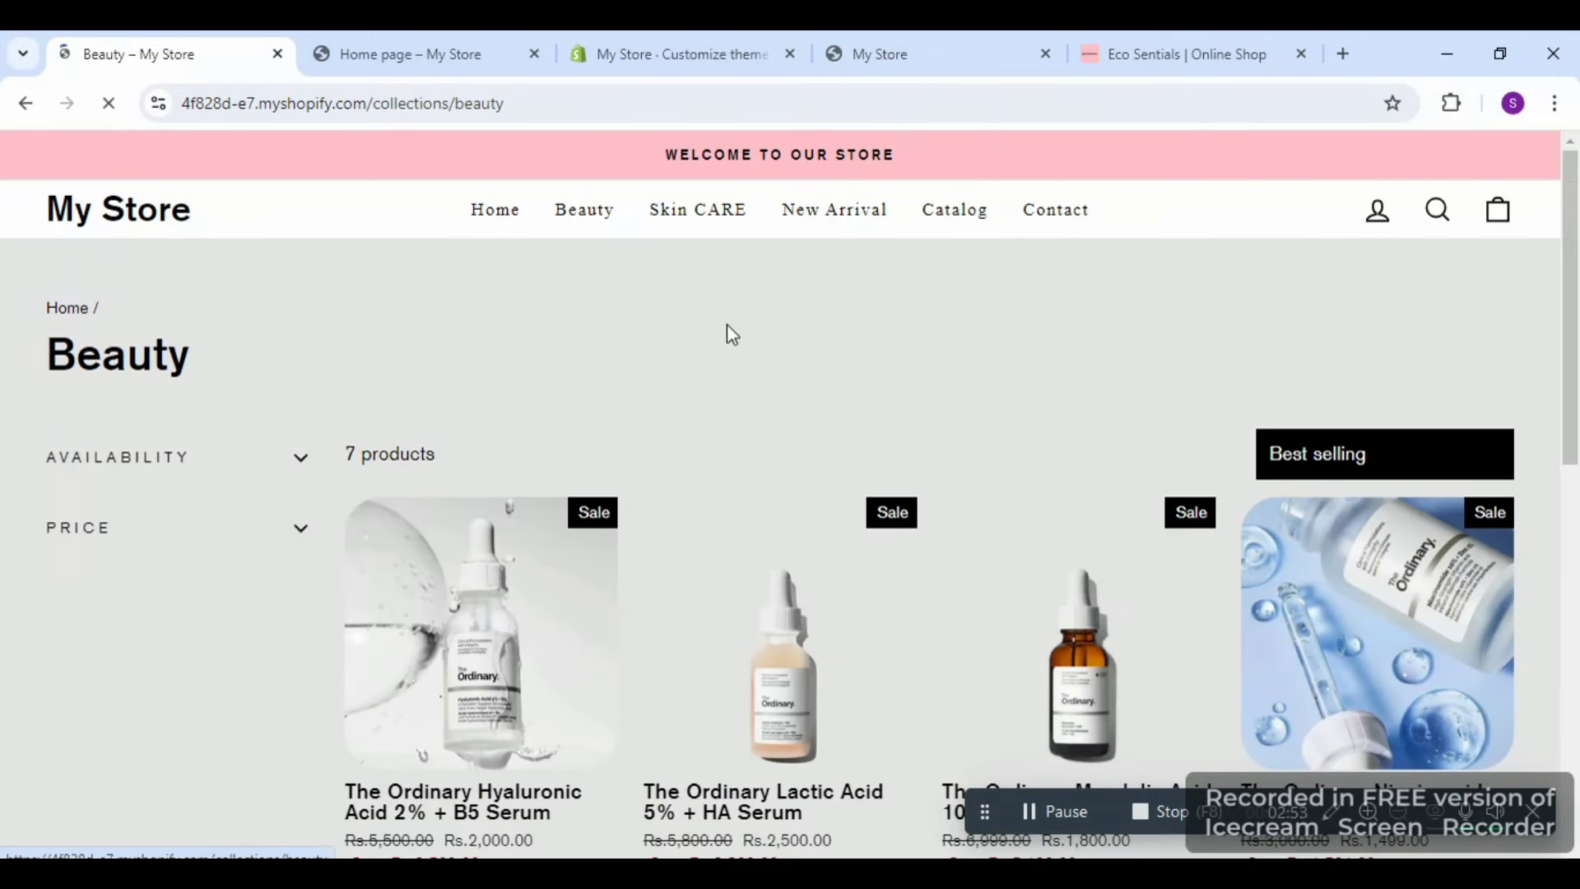
{"action": "scroll", "coordinate": [883, 380], "scroll_direction": "down", "scroll_amount": 10}
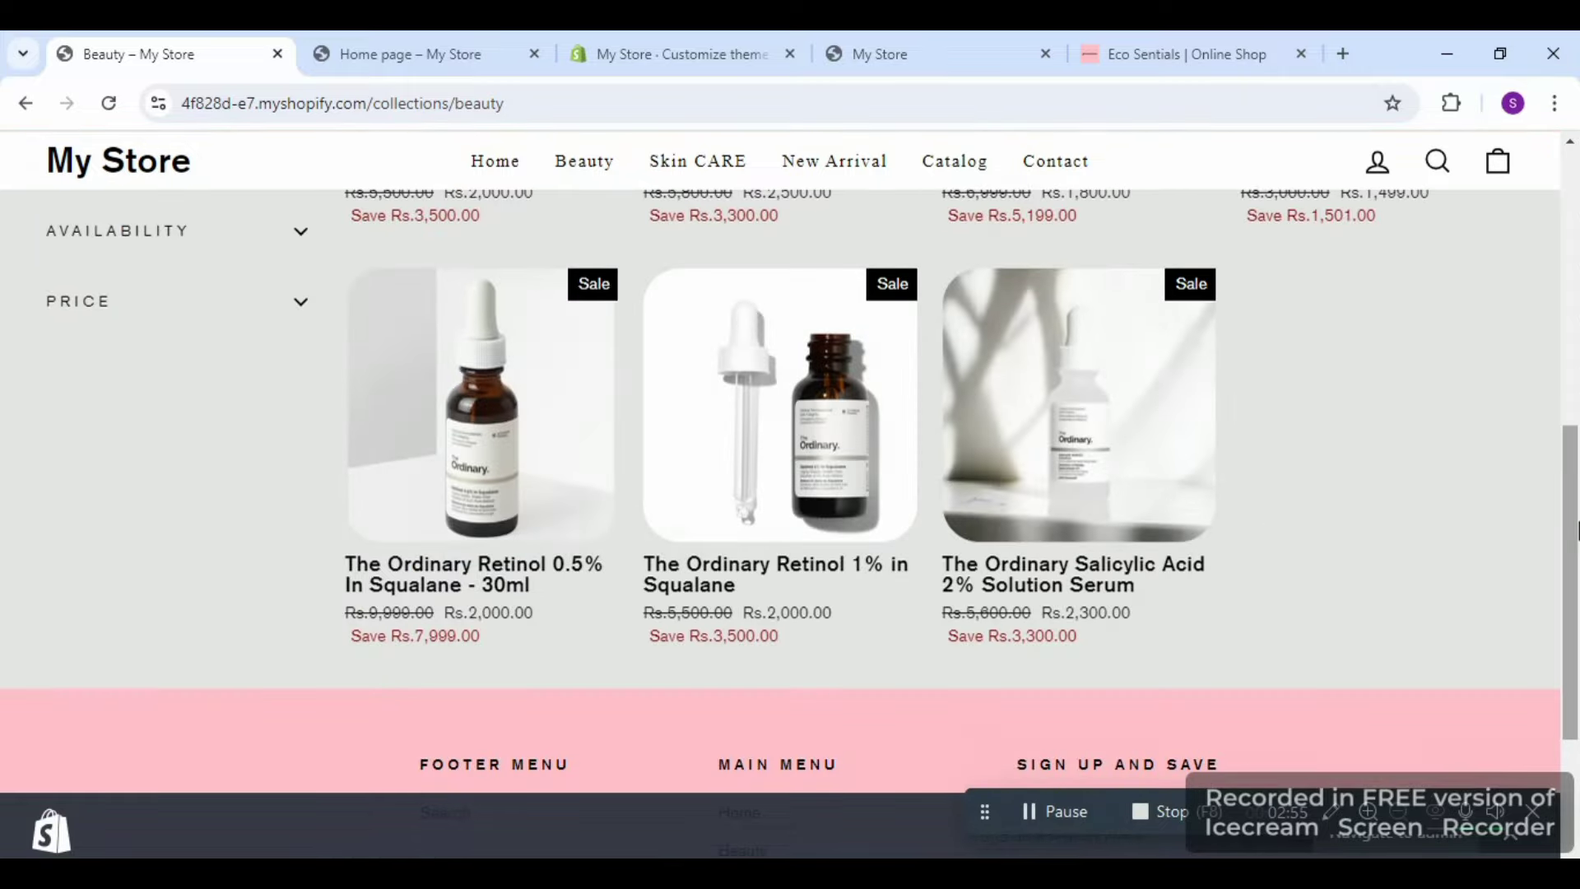
{"action": "scroll", "coordinate": [700, 312], "scroll_direction": "up", "scroll_amount": 10}
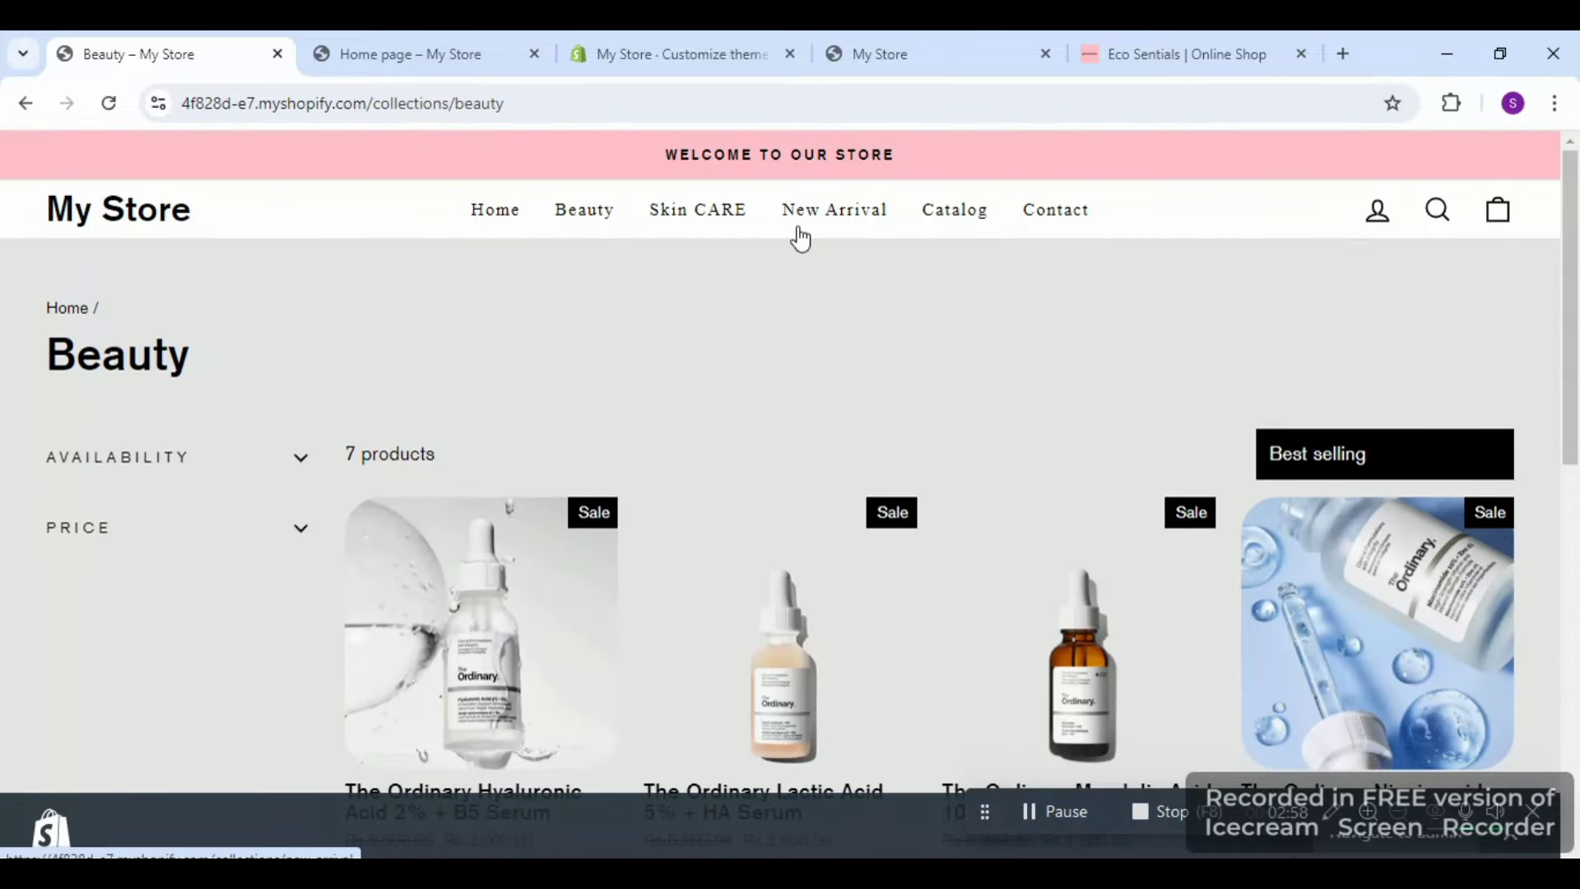
- Look over the Eco Sentials reference store's home page and return to the storefront's Beauty page
{"action": "left_click", "coordinate": [1169, 45]}
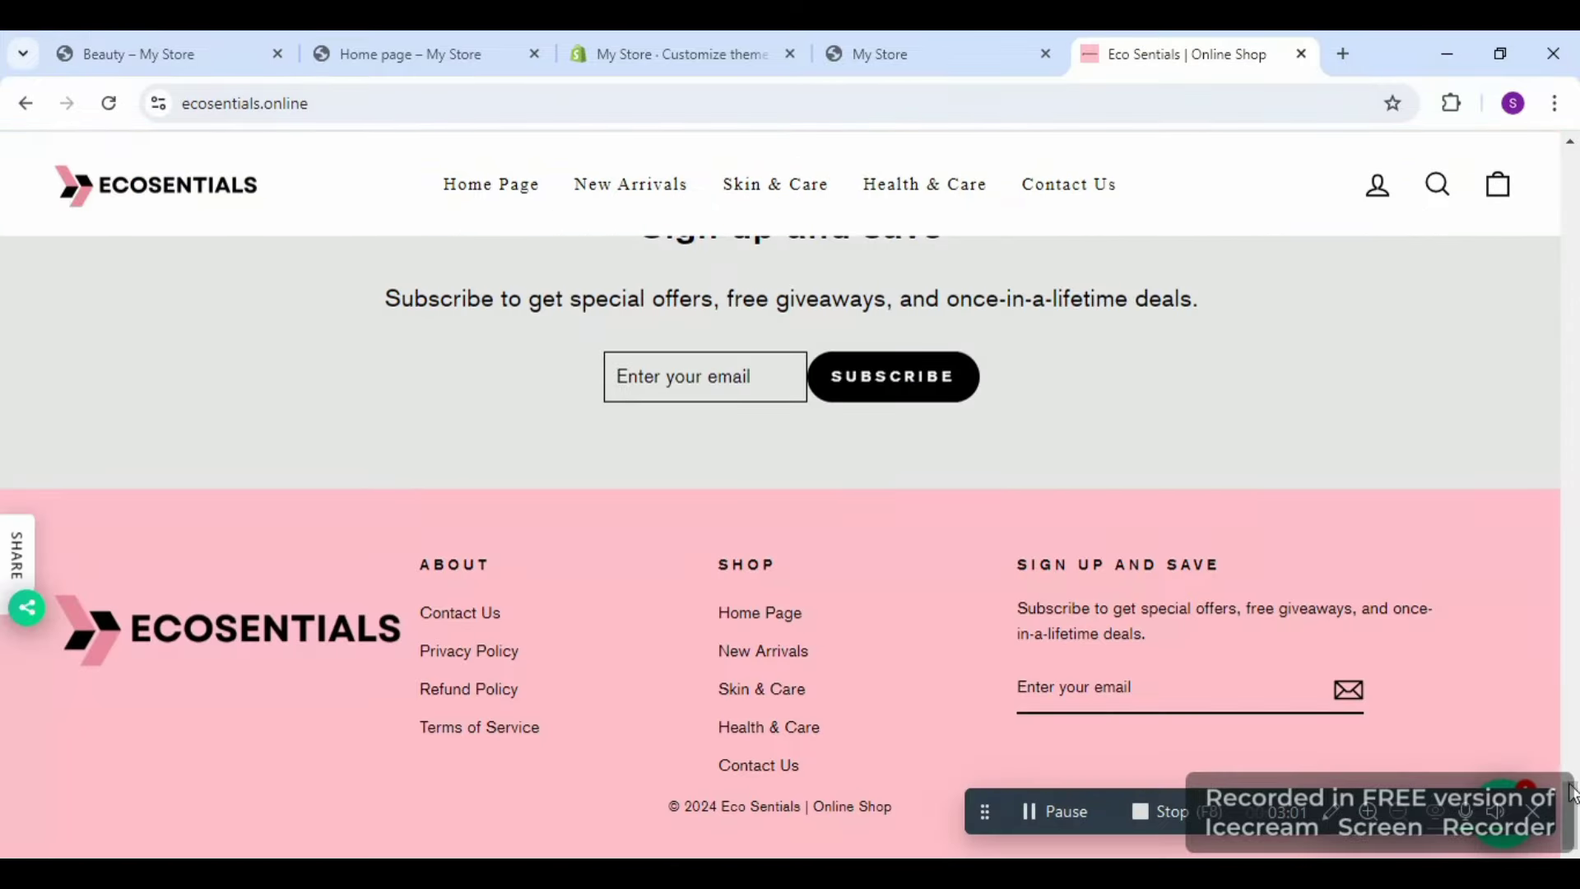
{"action": "left_click_drag", "start_coordinate": [1572, 792], "coordinate": [1567, 169]}
{"action": "left_click", "coordinate": [178, 38]}
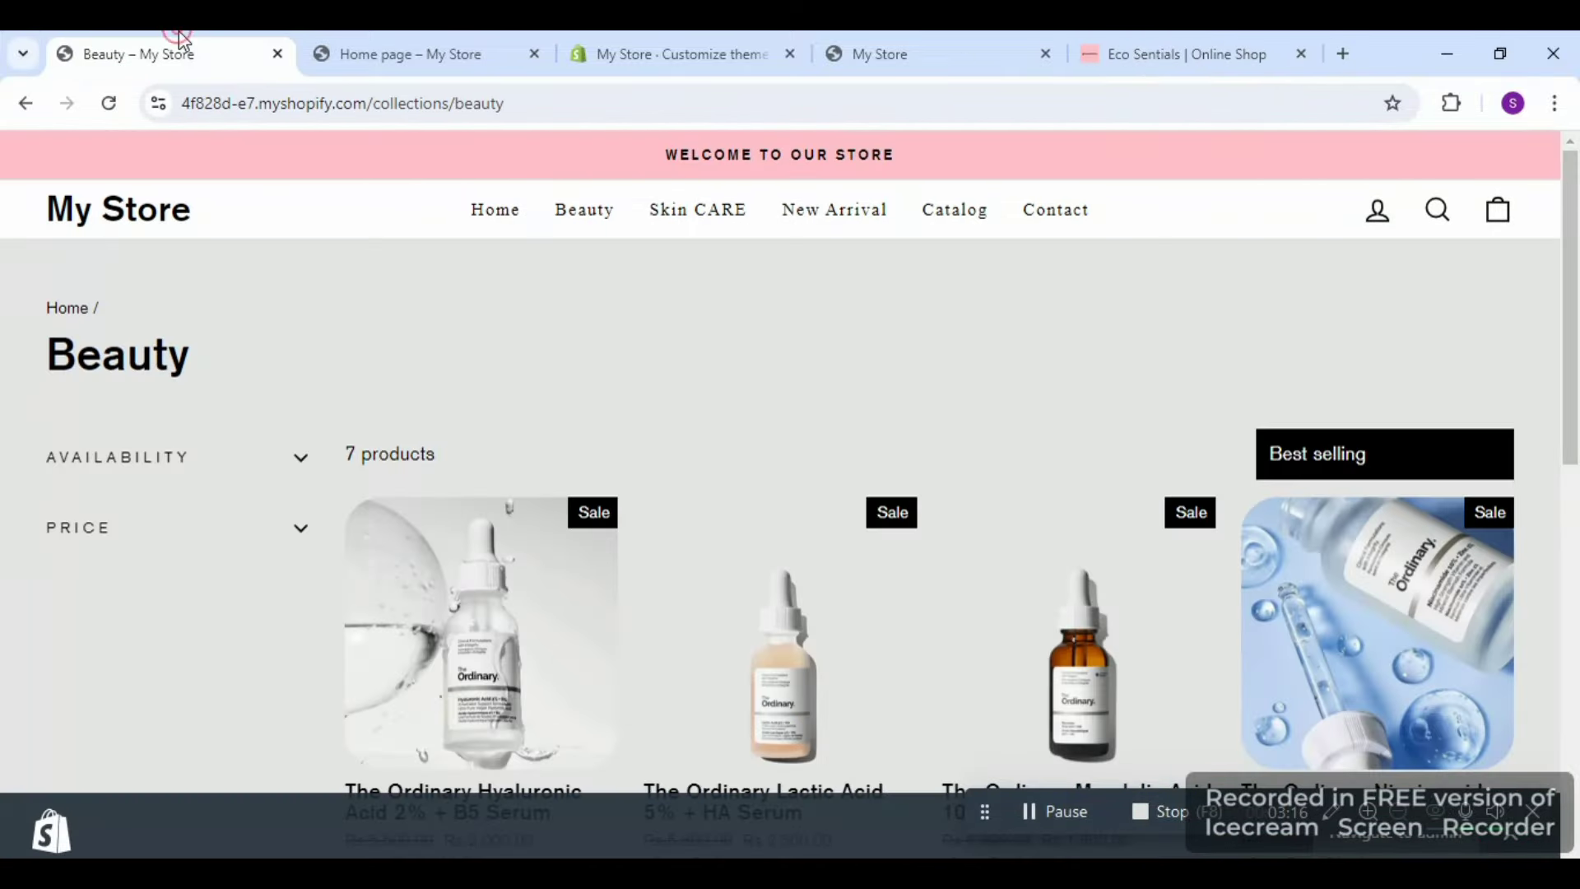
- Return to the theme editor and open the settings of the header's Logo block from the My Store title
{"action": "left_click", "coordinate": [630, 61]}
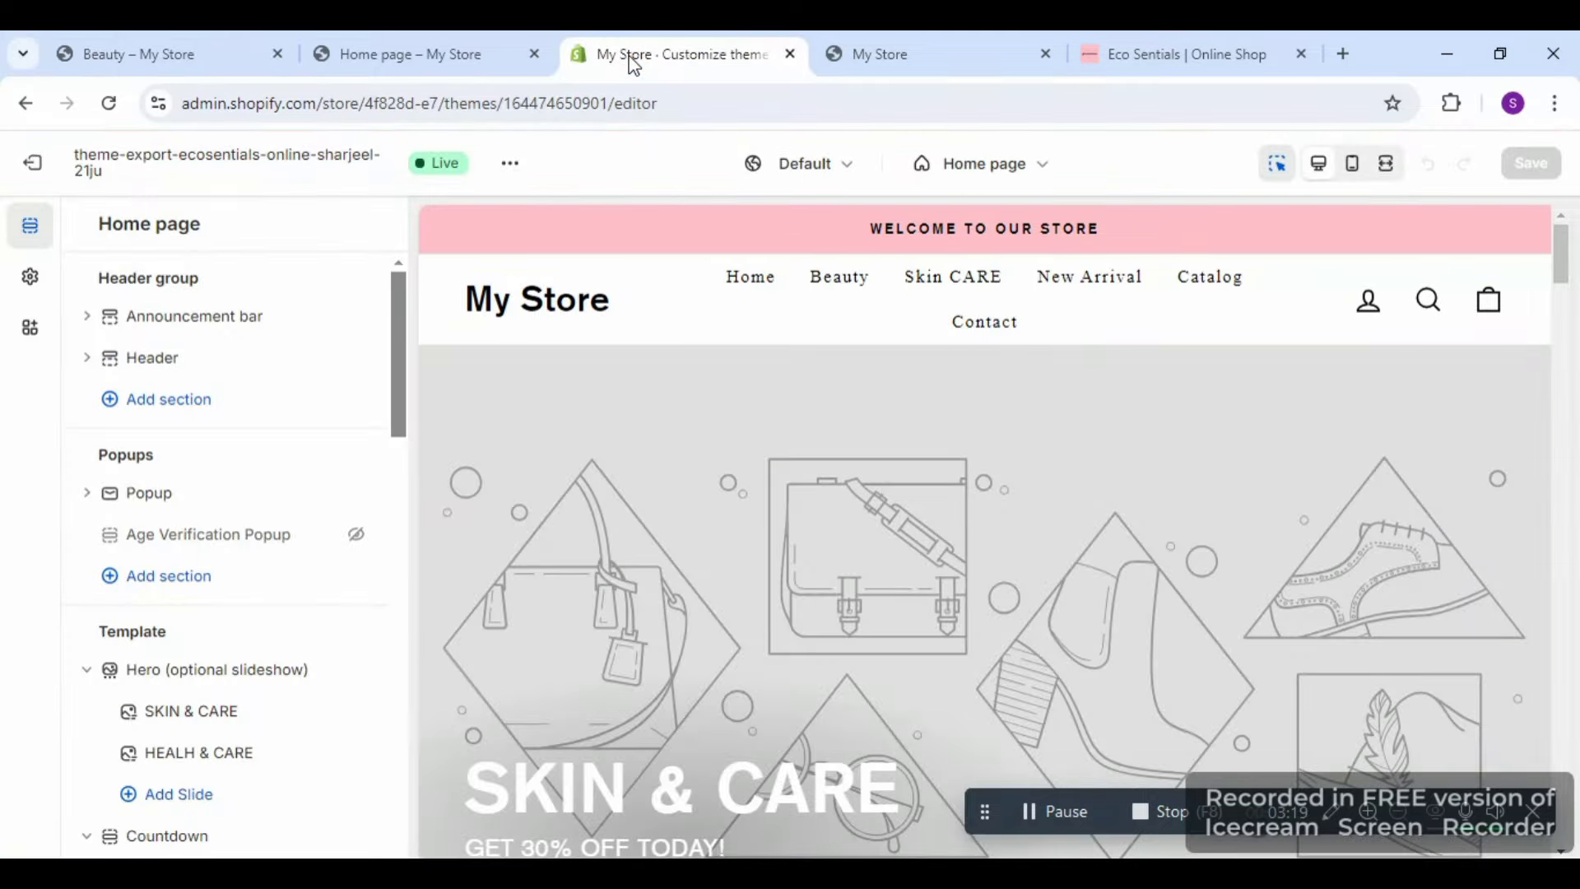
{"action": "left_click", "coordinate": [511, 304]}
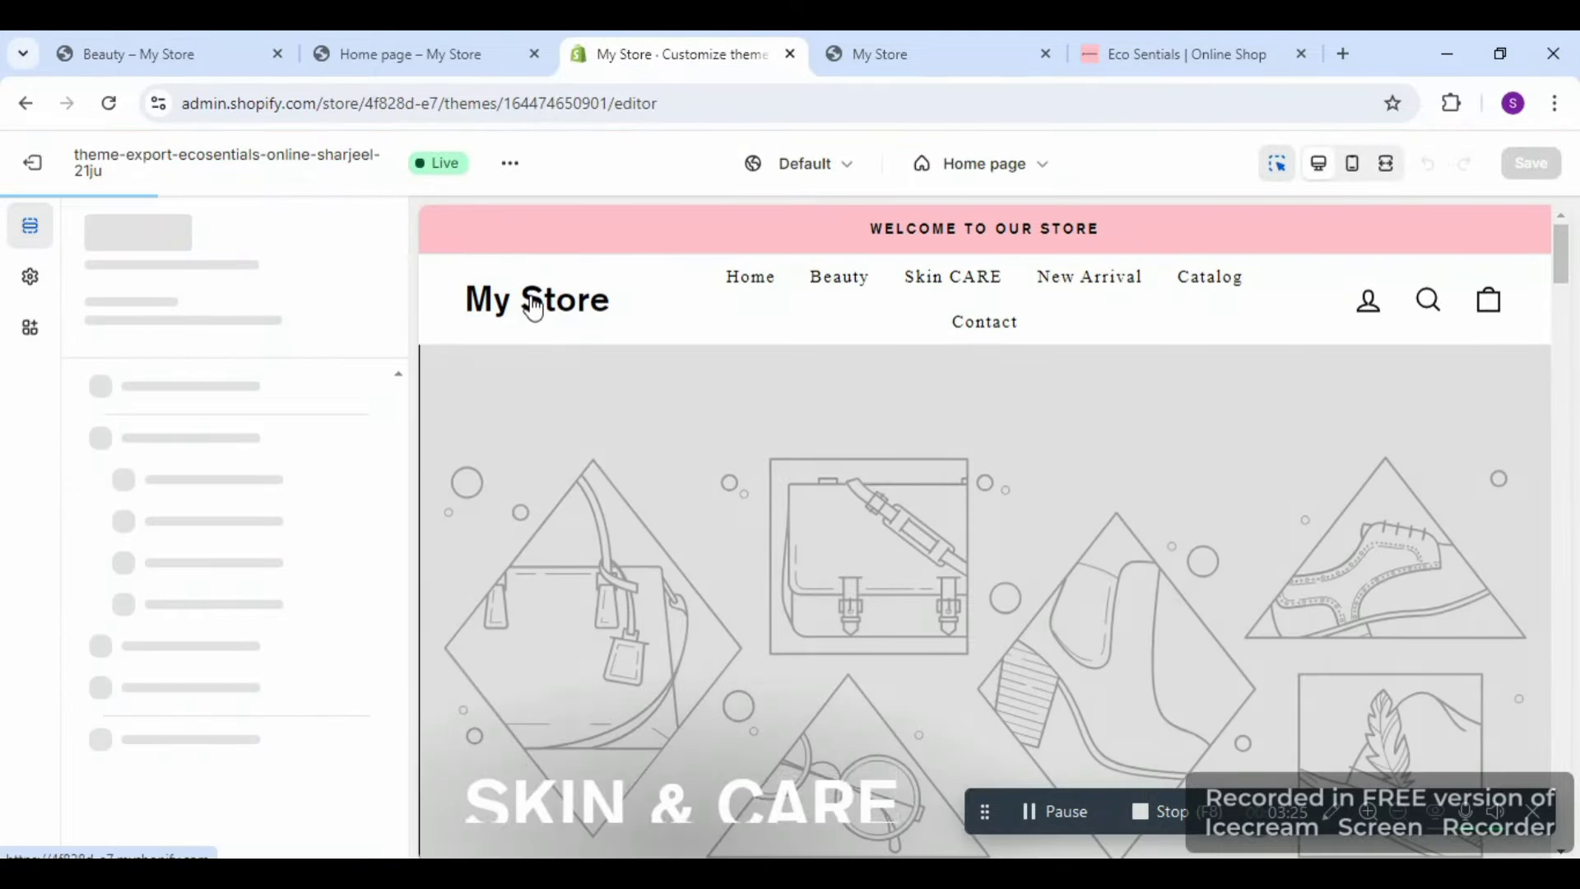
{"action": "left_click", "coordinate": [530, 298]}
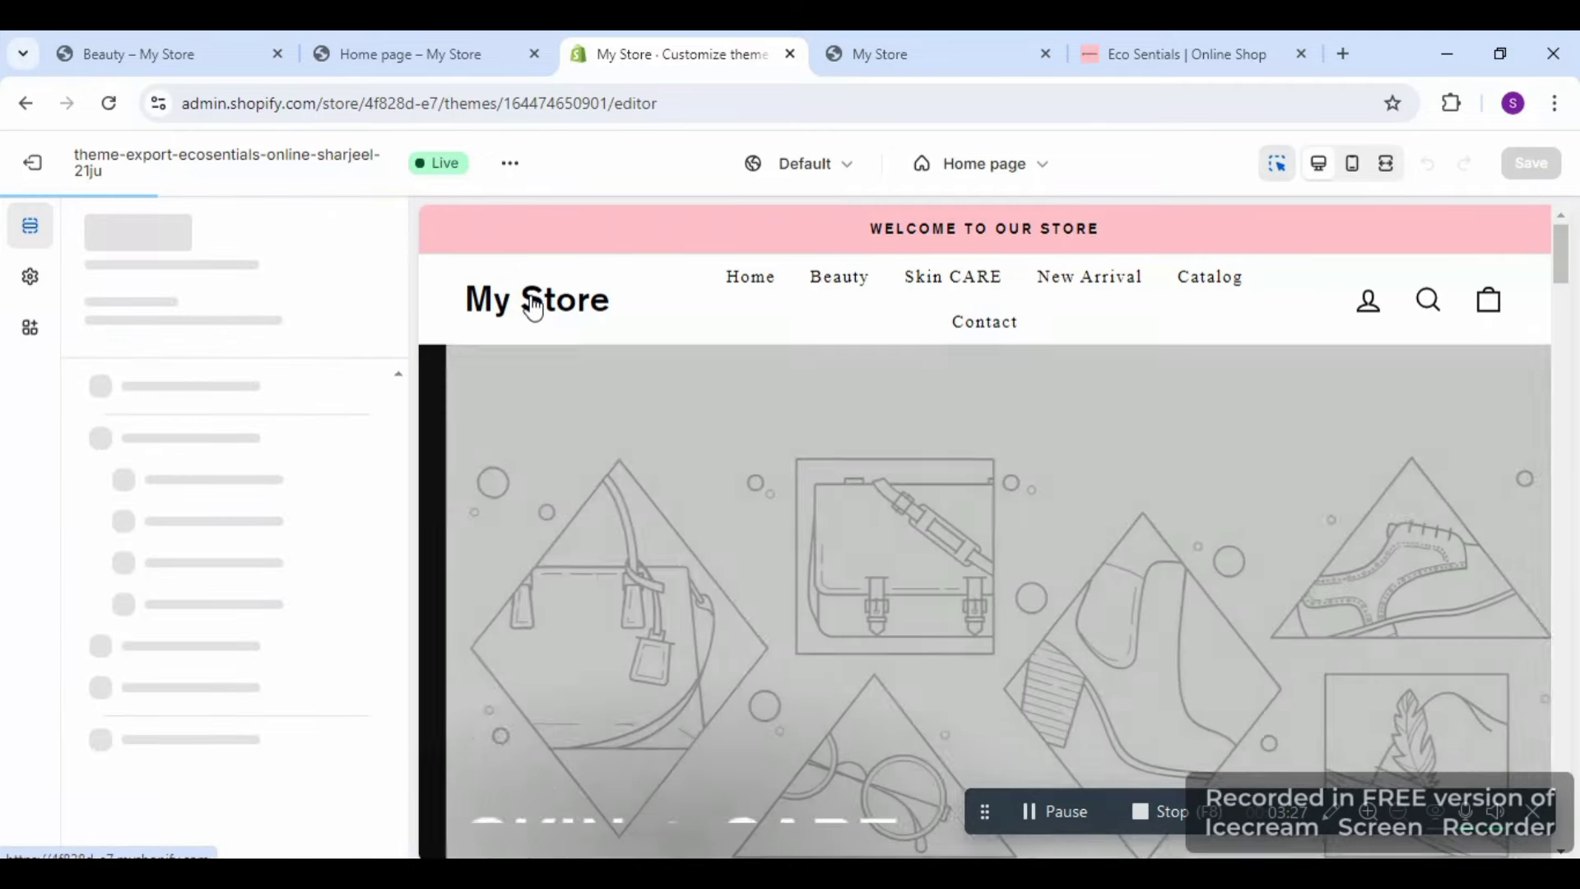
{"action": "left_click", "coordinate": [530, 298]}
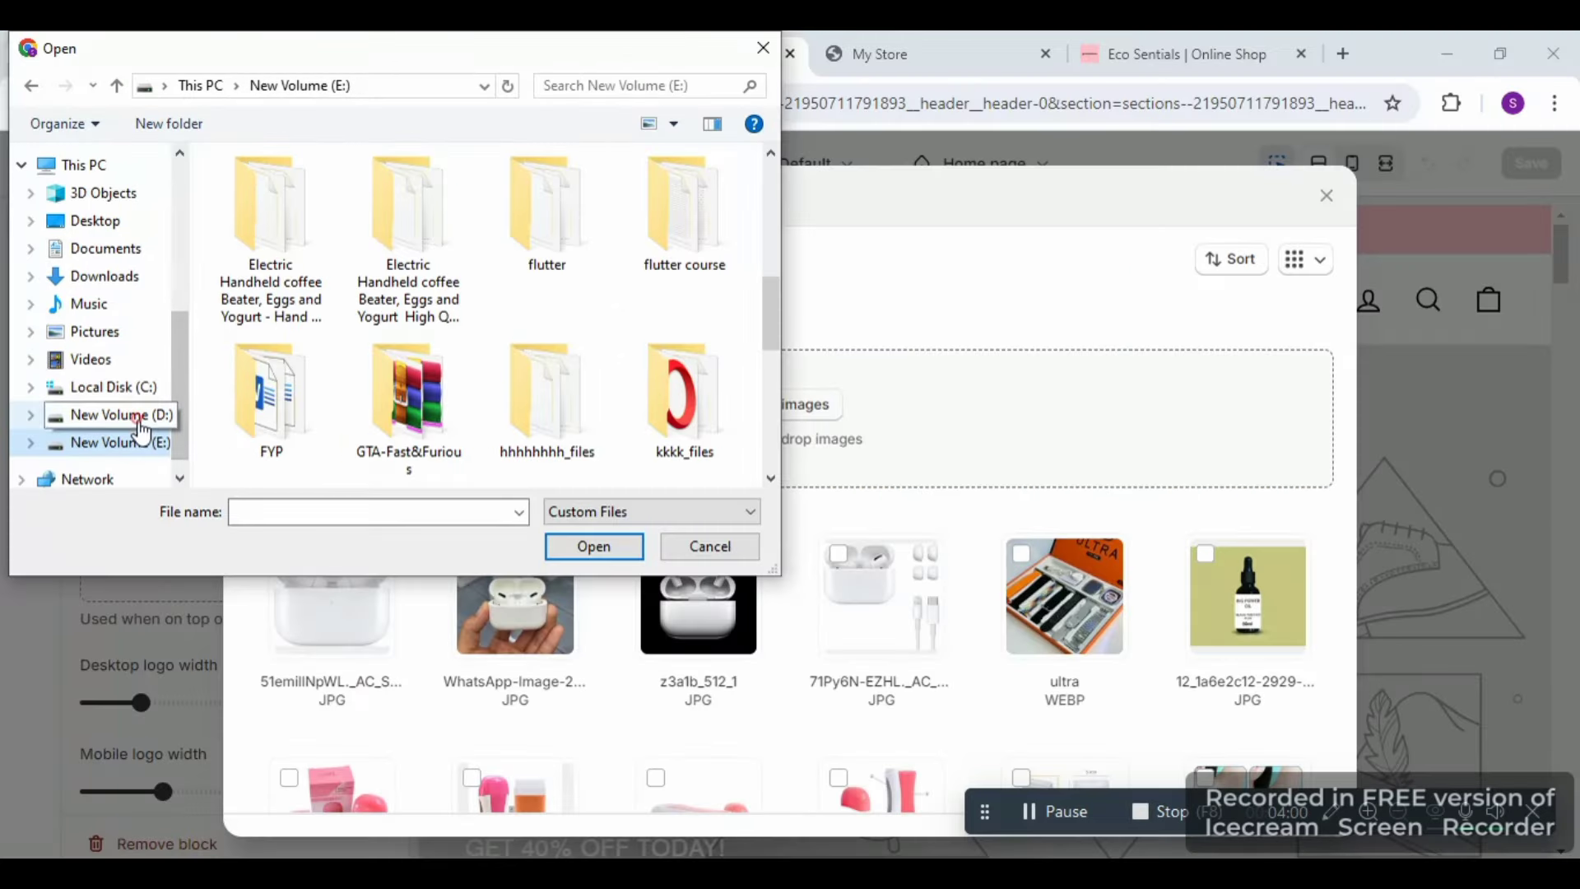
- Upload the image catch (1) from the shopify work folder on drive D and use it as the header logo
{"action": "left_click", "coordinate": [139, 419]}
{"action": "left_click", "coordinate": [770, 478]}
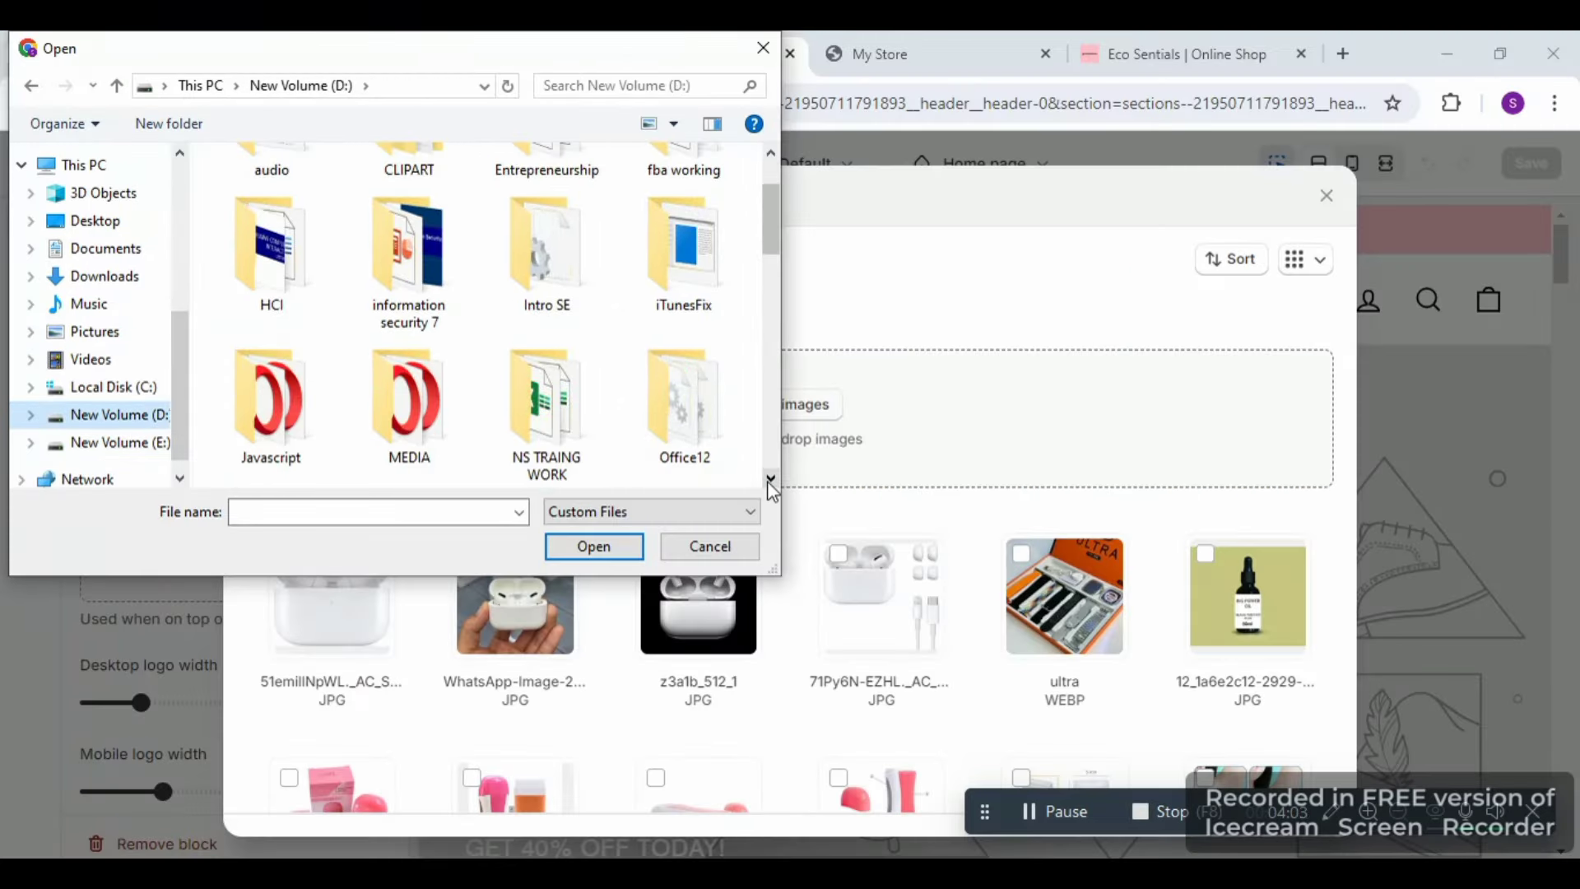
{"action": "left_click", "coordinate": [770, 478]}
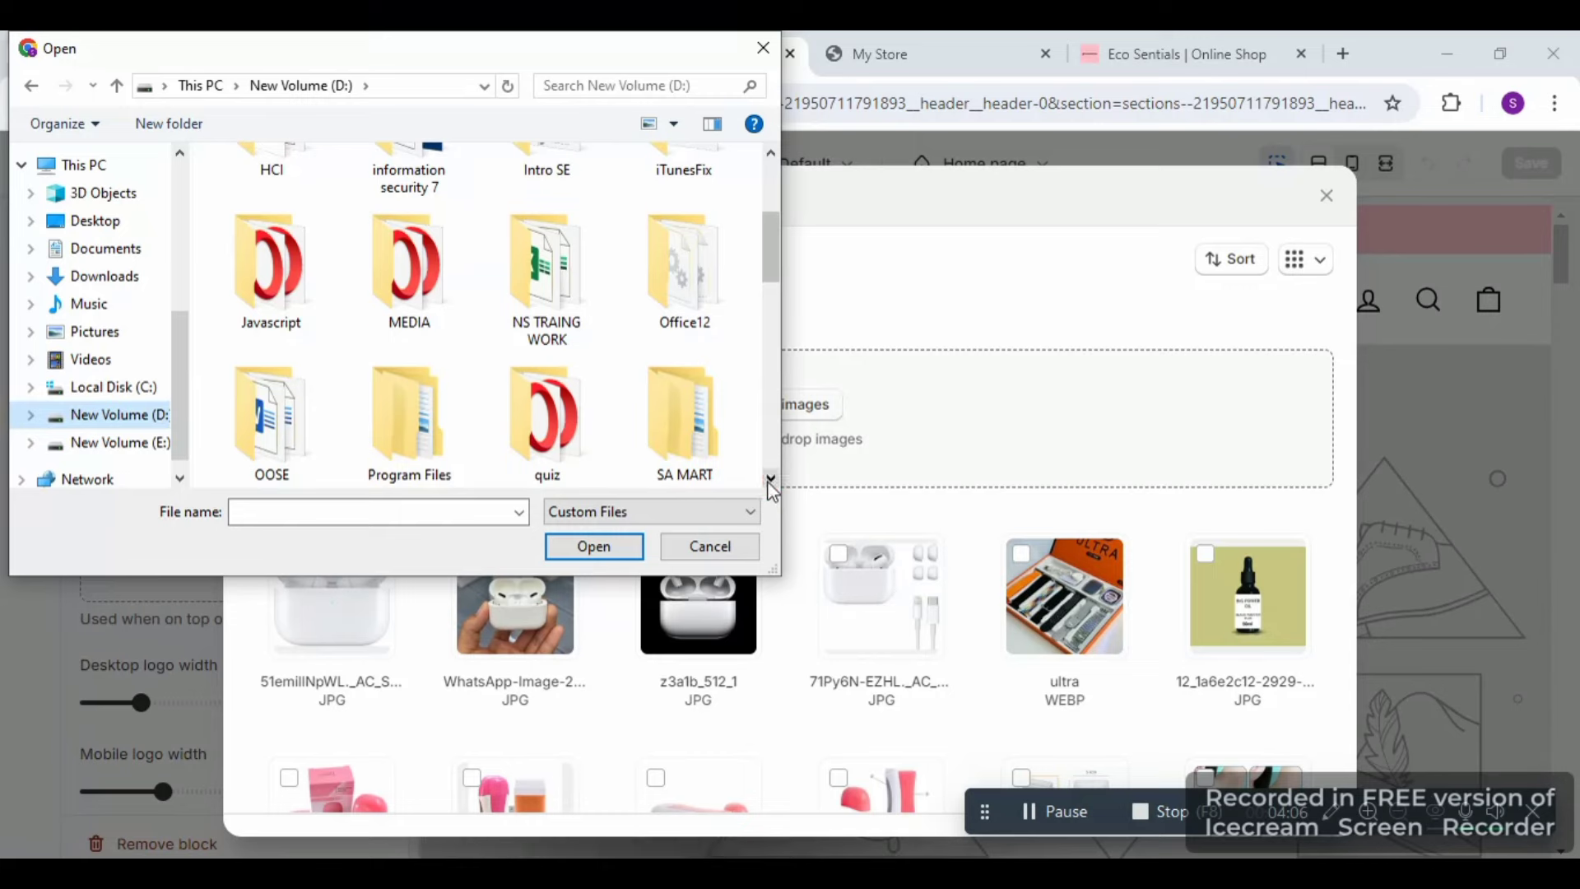
{"action": "left_click", "coordinate": [770, 478]}
{"action": "double_click", "coordinate": [279, 403]}
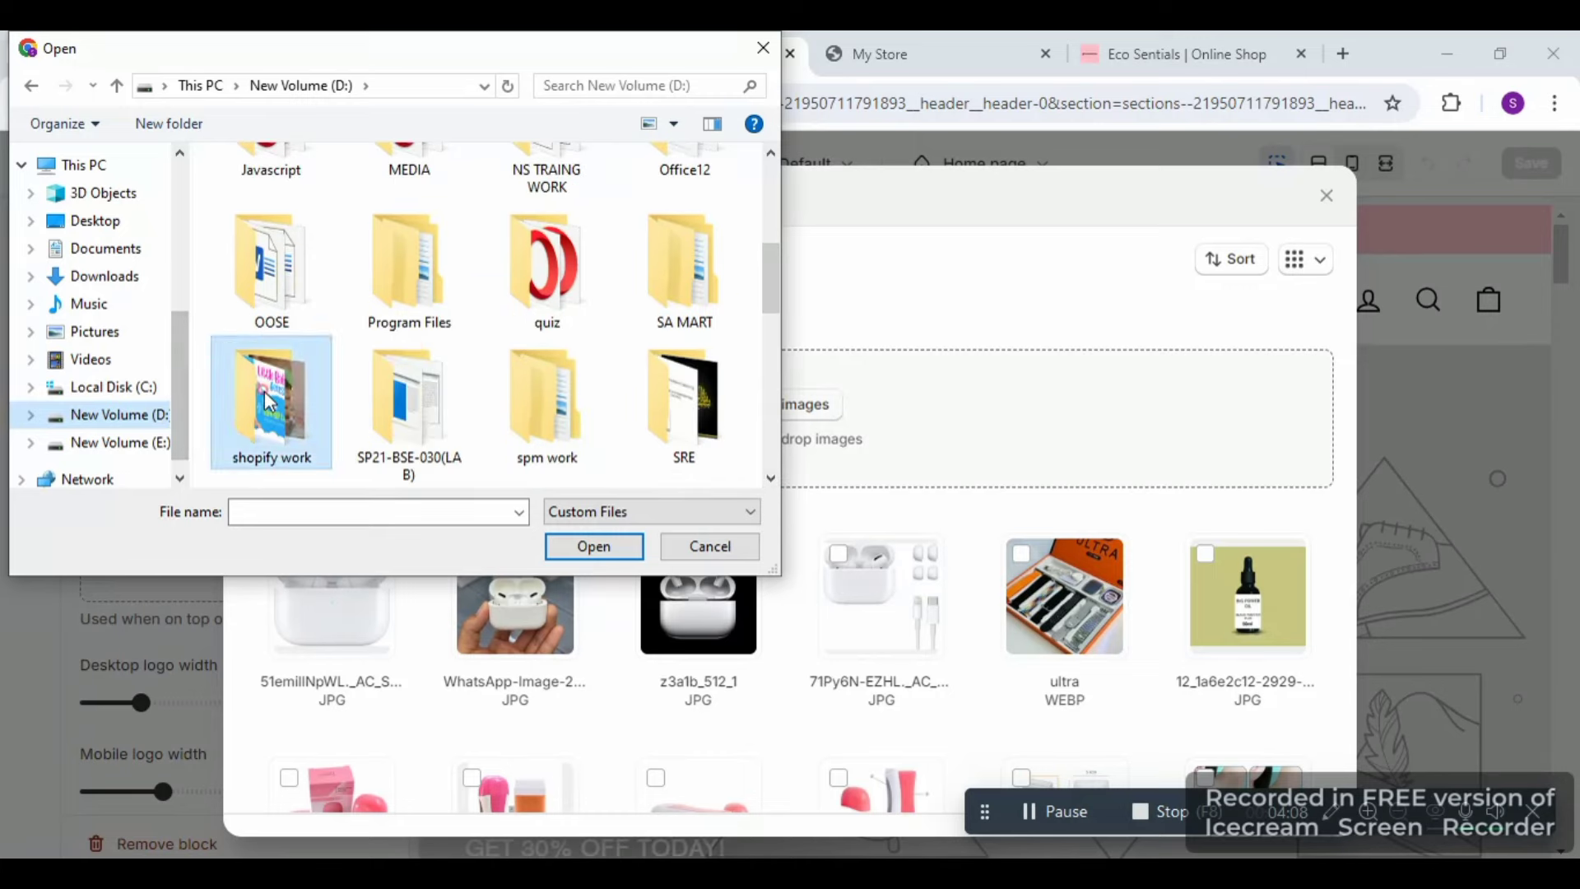
{"action": "left_click", "coordinate": [576, 389]}
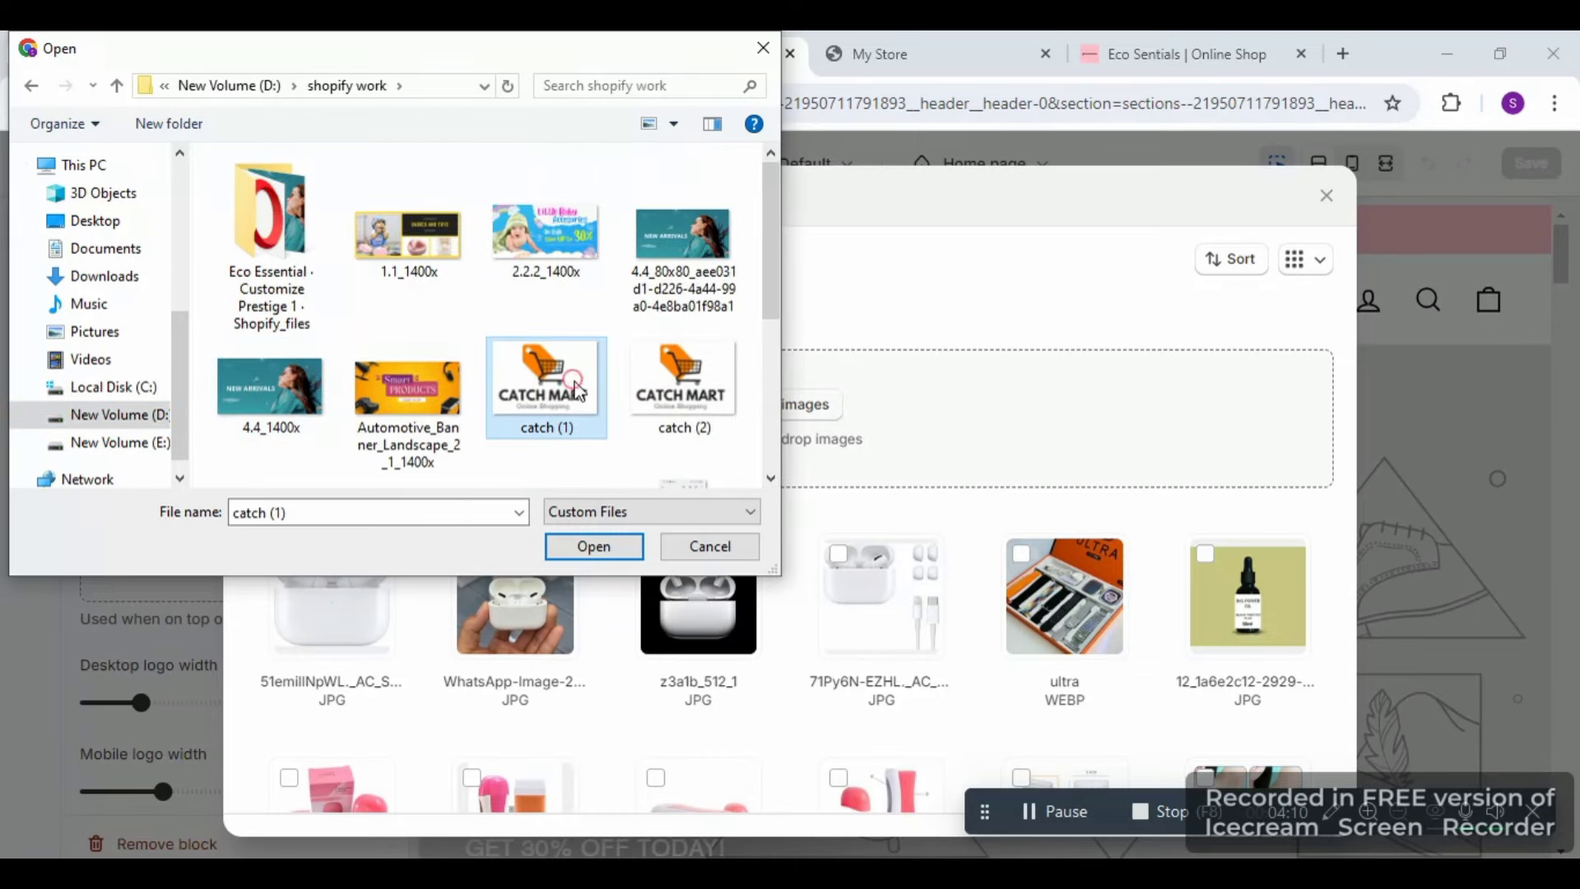
{"action": "left_click", "coordinate": [575, 546]}
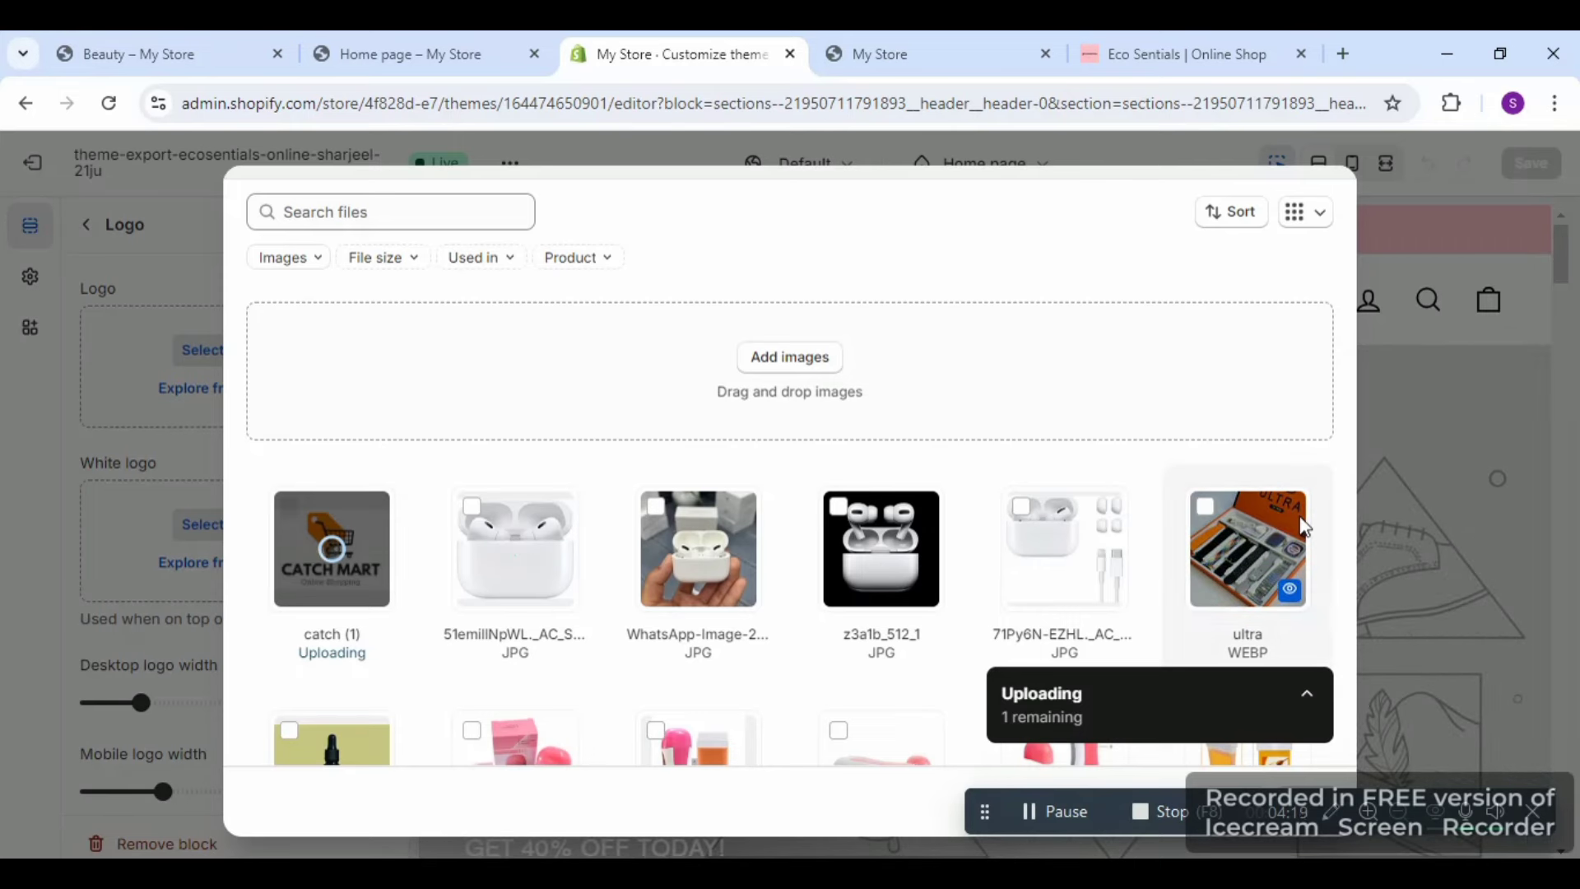
{"action": "left_click", "coordinate": [1045, 806]}
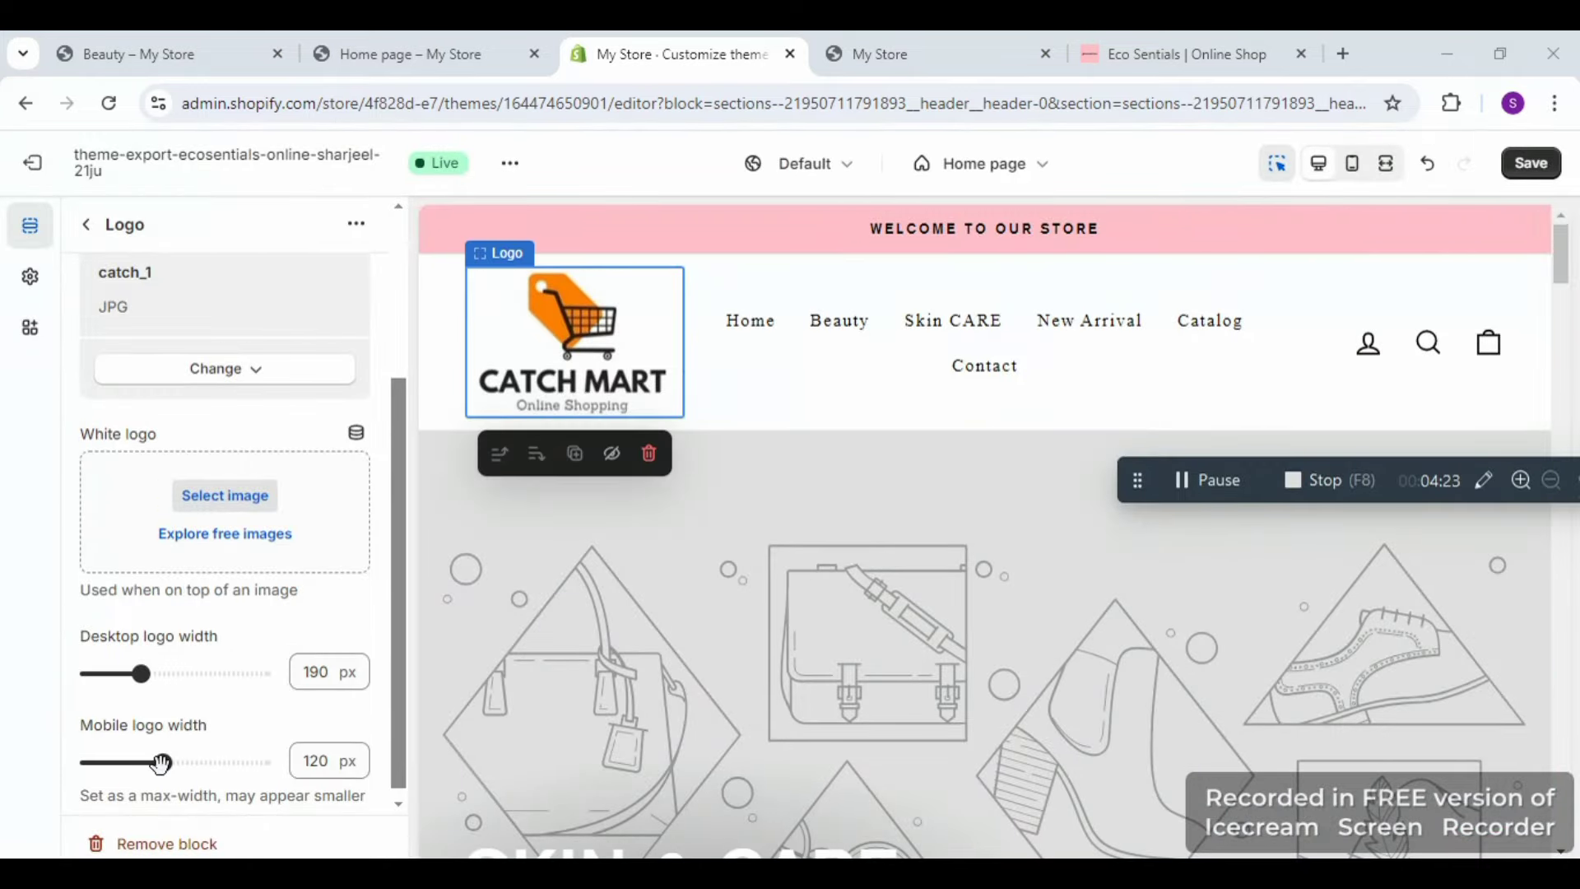
- Set the mobile logo width to 110 px and the desktop logo width to 180 px
{"action": "mouse_move", "coordinate": [163, 762]}
{"action": "left_mouse_down"}
{"action": "mouse_move", "coordinate": [122, 765]}
{"action": "mouse_move", "coordinate": [146, 765]}
{"action": "left_mouse_up"}
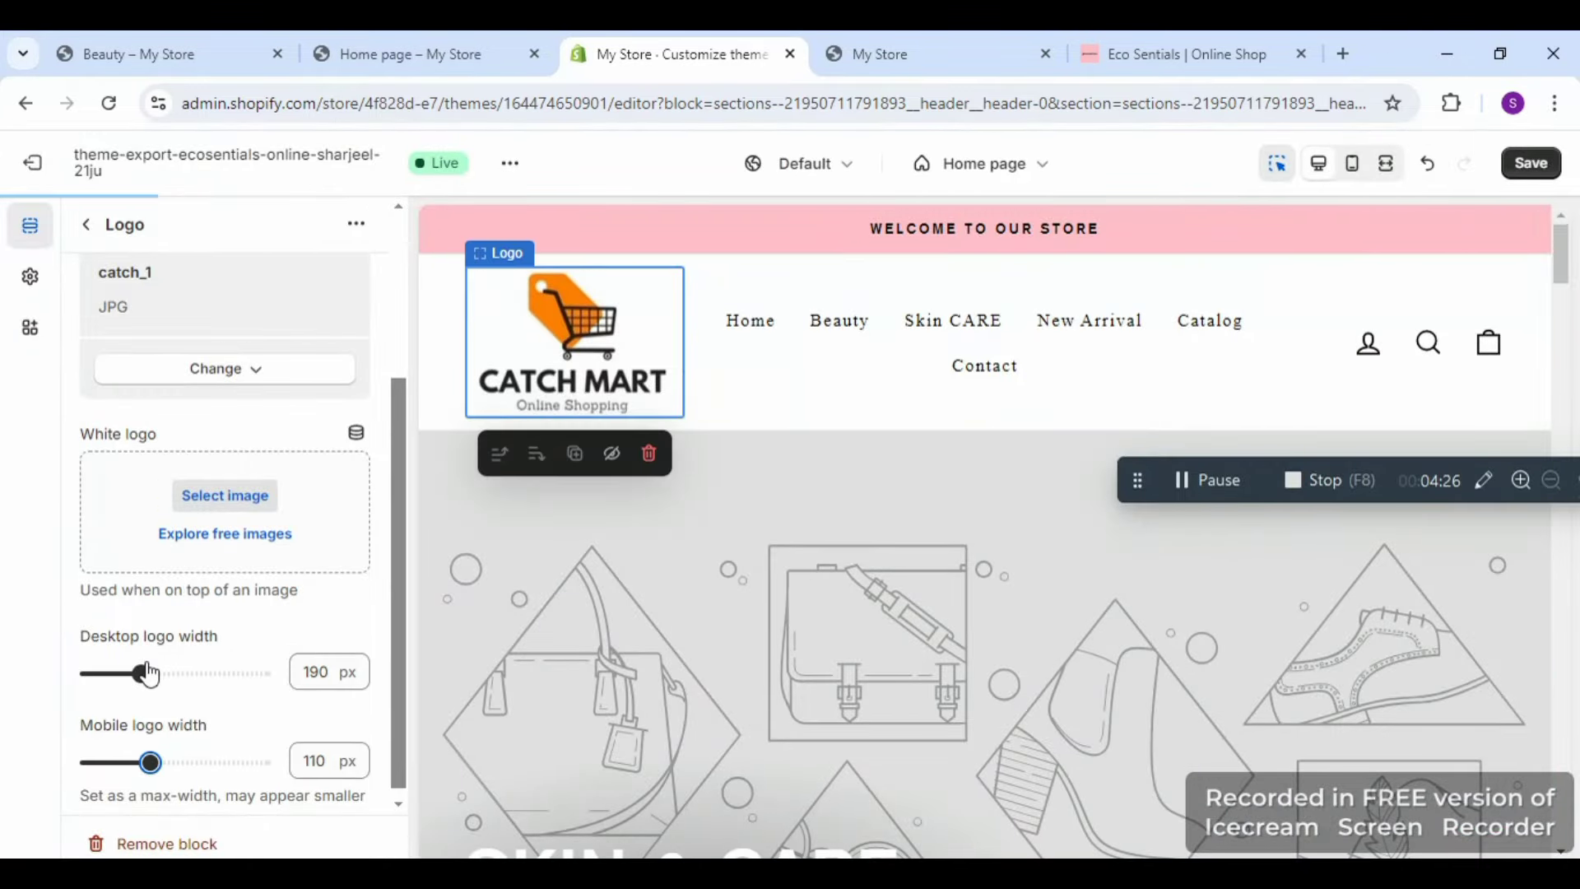
{"action": "mouse_move", "coordinate": [148, 673]}
{"action": "left_mouse_down"}
{"action": "mouse_move", "coordinate": [167, 673]}
{"action": "mouse_move", "coordinate": [135, 670]}
{"action": "left_mouse_up"}
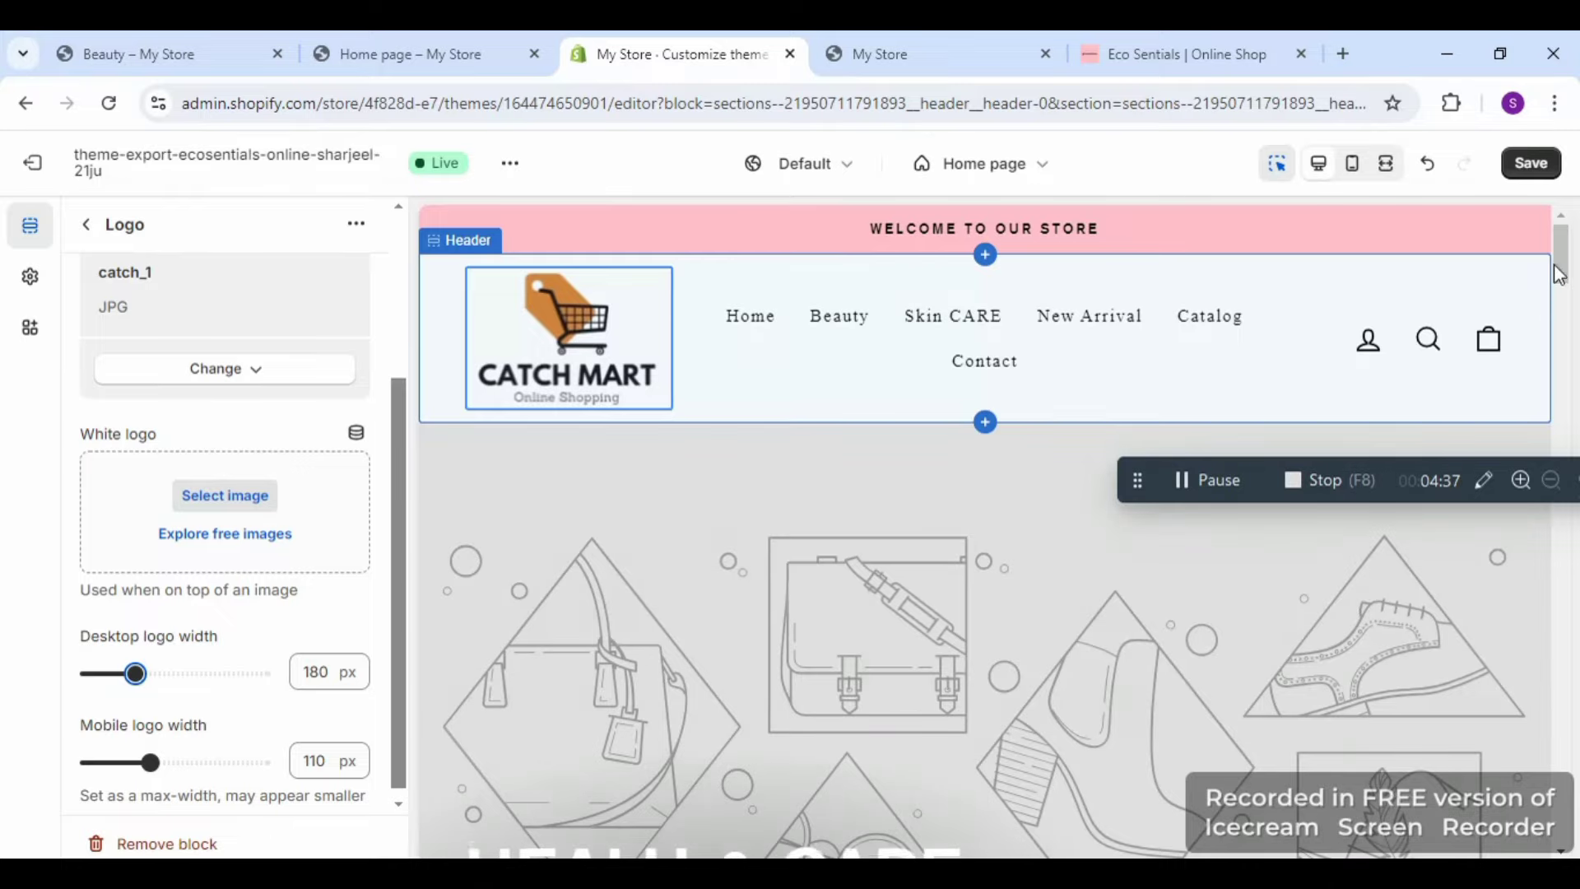
{"action": "left_click_drag", "start_coordinate": [1557, 275], "coordinate": [1575, 238]}
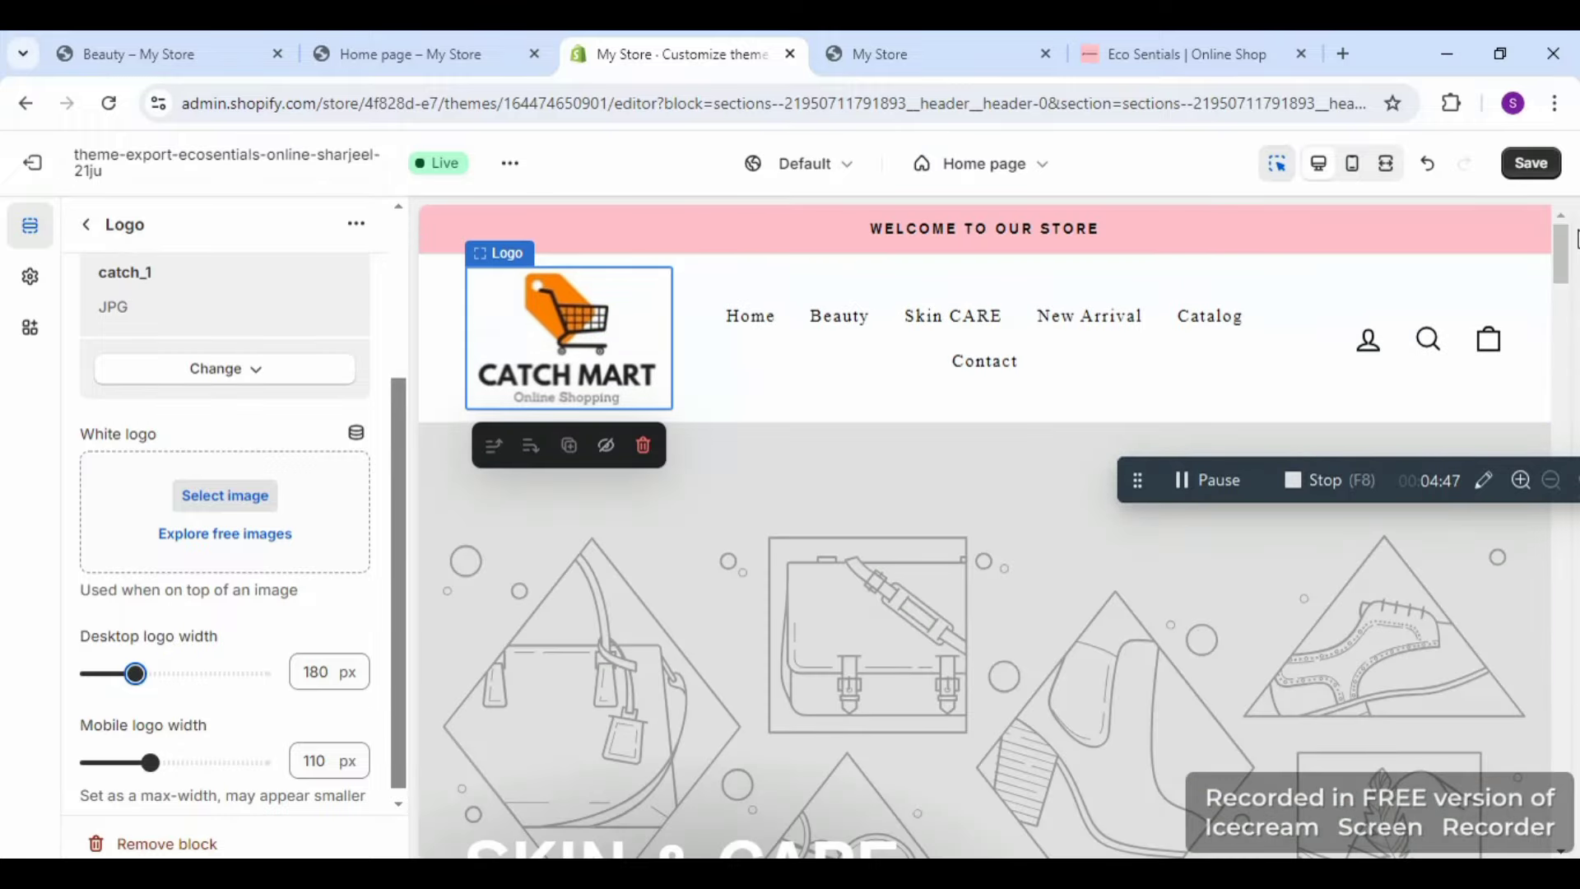